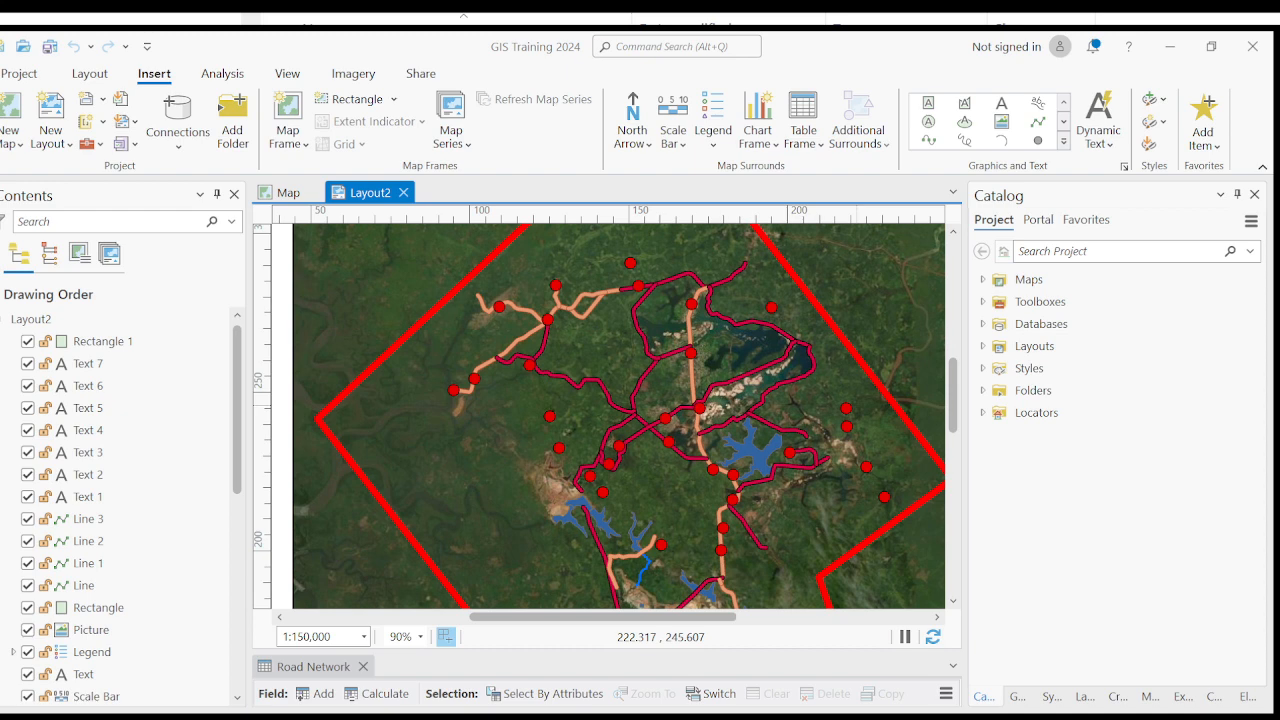
# - Examine the page layout, from the map title and mining lease area to the legend, title block and logo
pyautogui.scroll(-6, 684, 453)
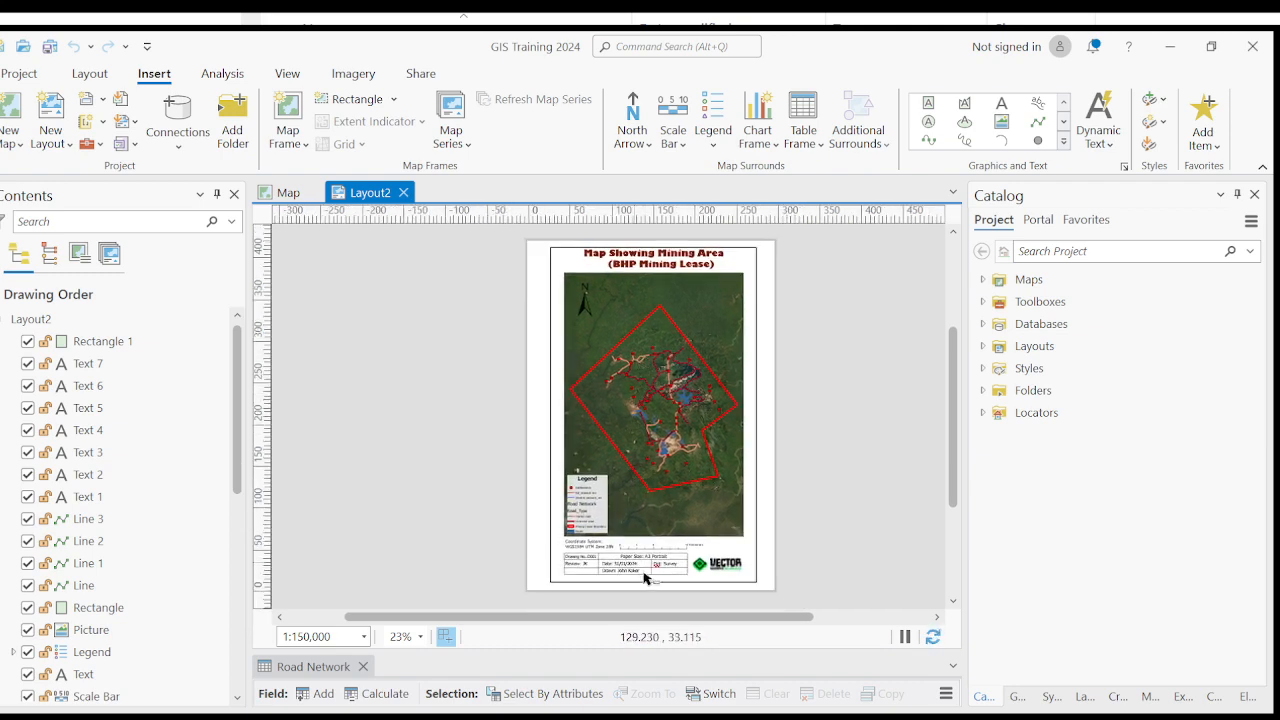
pyautogui.scroll(3, 645, 575)
pyautogui.scroll(2, 655, 572)
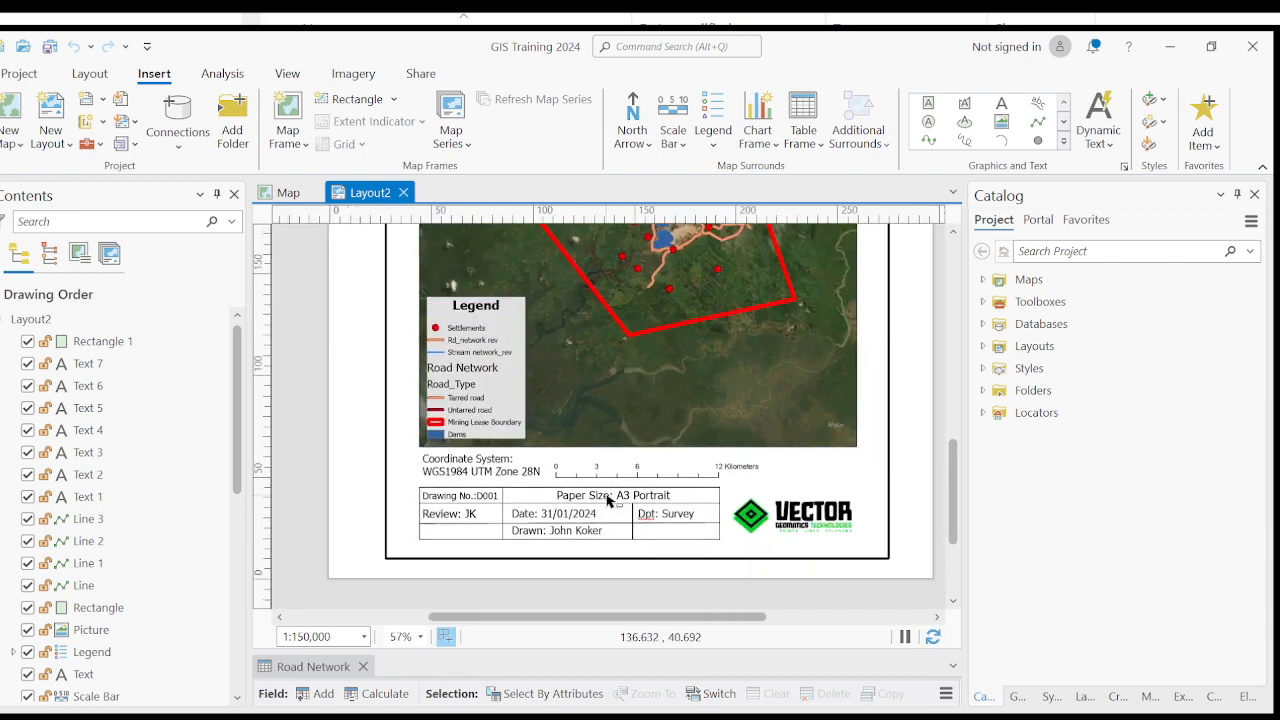
pyautogui.moveTo(706, 469); pyautogui.dragTo(683, 530)
pyautogui.scroll(-2, 683, 536)
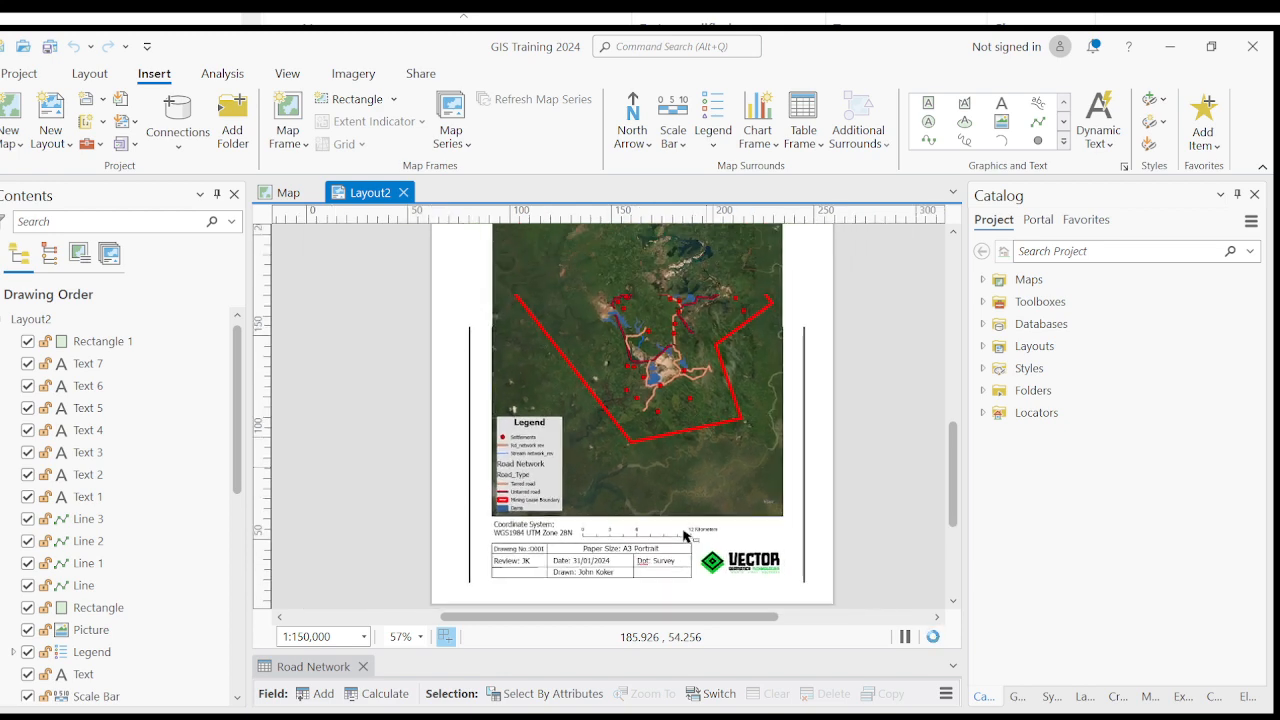
pyautogui.moveTo(617, 357); pyautogui.dragTo(617, 451)
pyautogui.moveTo(676, 311); pyautogui.dragTo(672, 380)
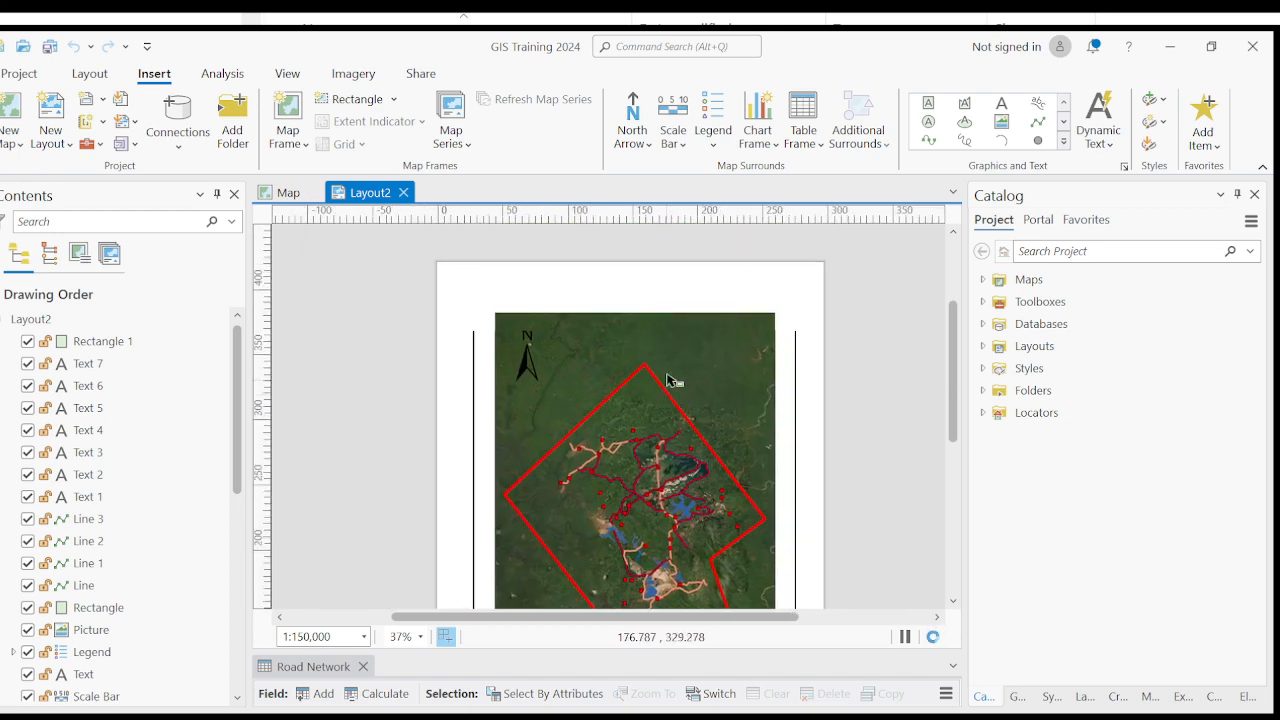
pyautogui.scroll(2, 655, 284)
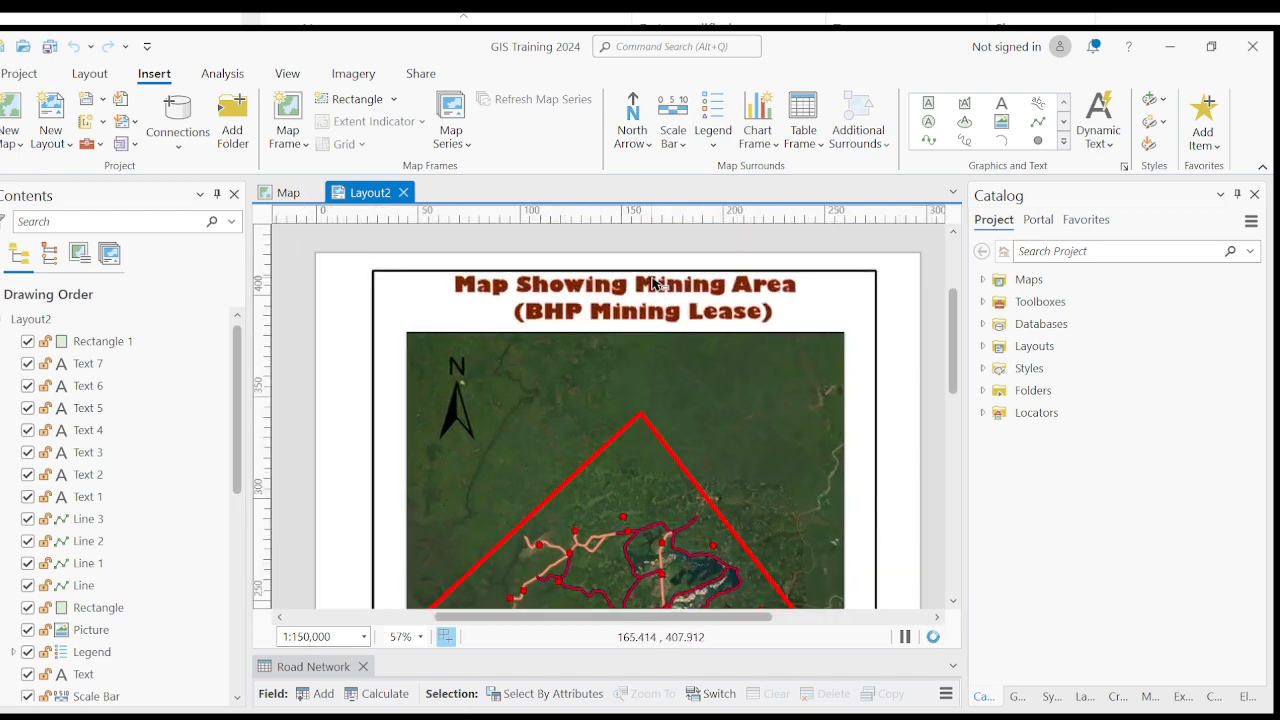
pyautogui.scroll(-2, 655, 284)
pyautogui.moveTo(626, 486); pyautogui.dragTo(611, 293)
pyautogui.scroll(-2, 611, 292)
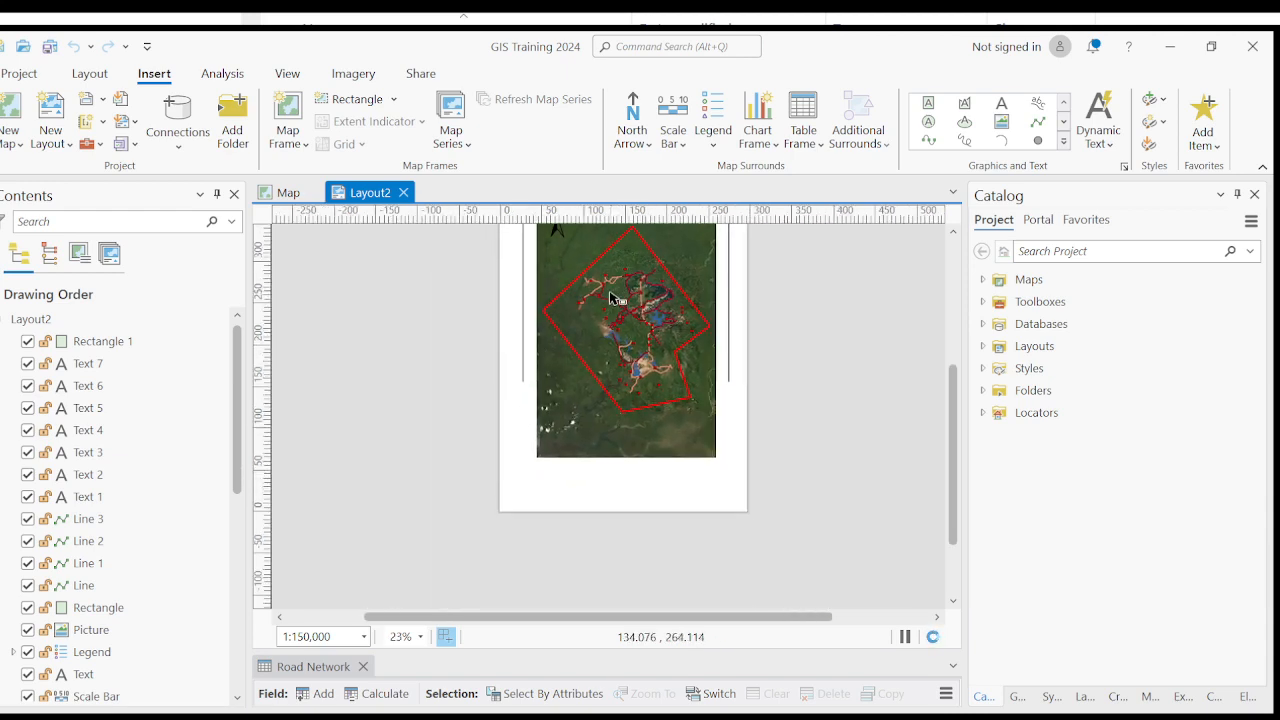
pyautogui.scroll(4, 582, 507)
pyautogui.moveTo(717, 476); pyautogui.dragTo(628, 485)
pyautogui.scroll(2, 511, 517)
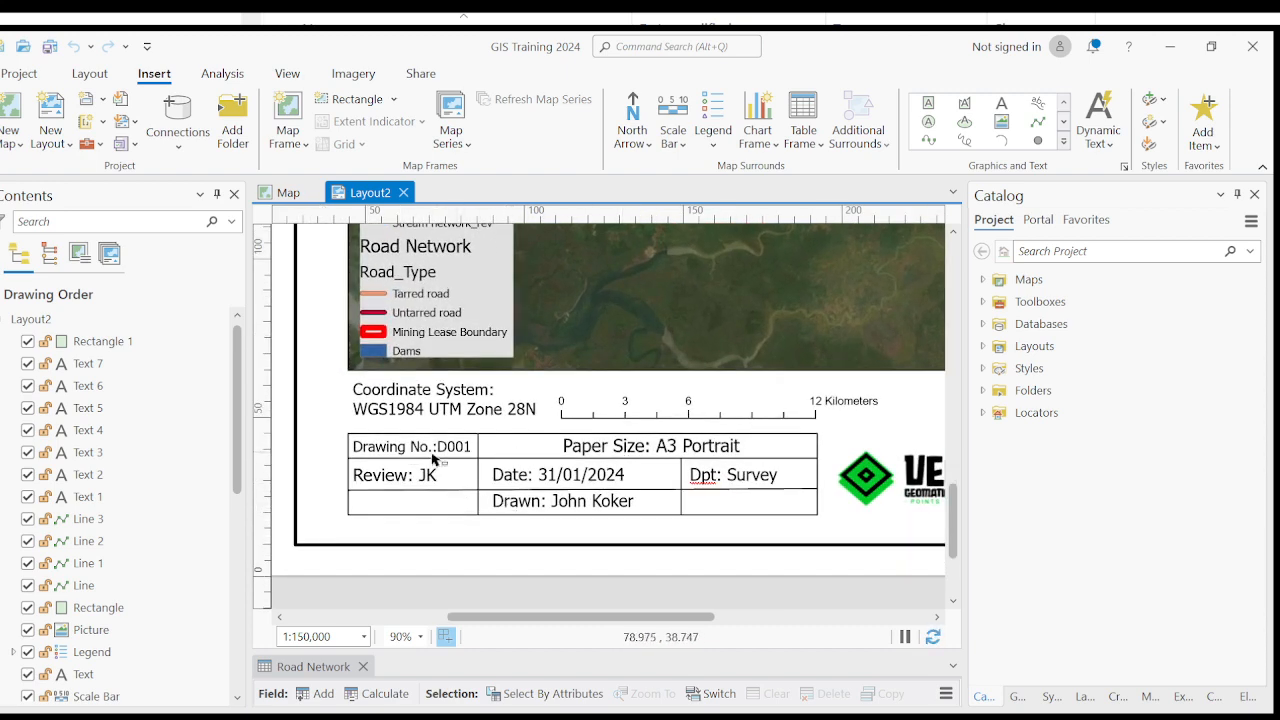
# - Try to select the paper size and drawing number texts in the title block directly on the page
pyautogui.click(606, 447)
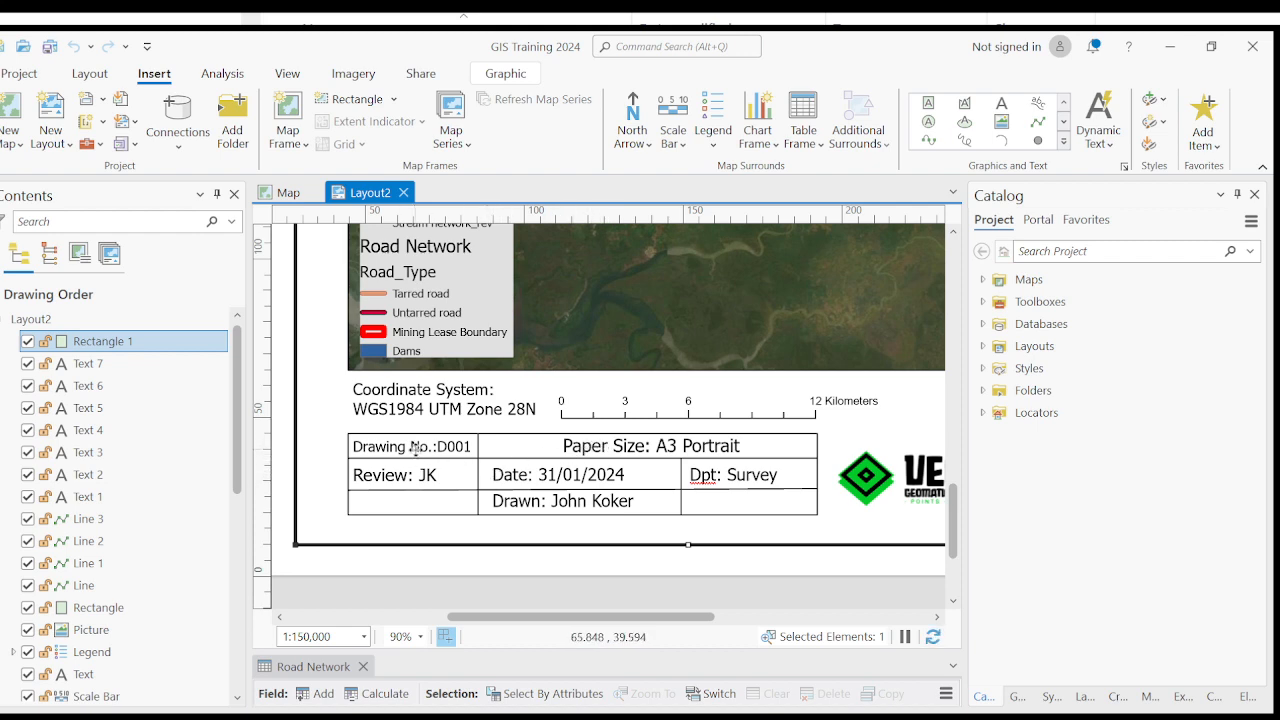
pyautogui.scroll(-2, 565, 501)
pyautogui.scroll(-2, 565, 501)
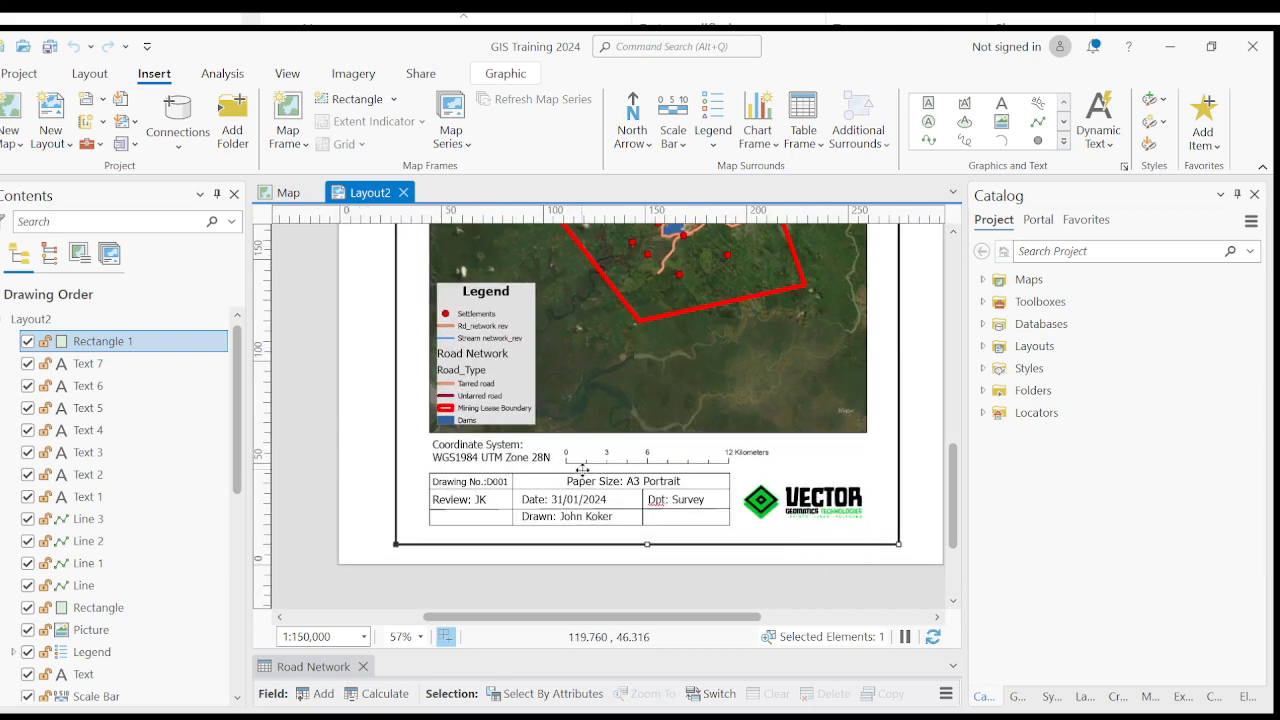
pyautogui.scroll(-2, 506, 531)
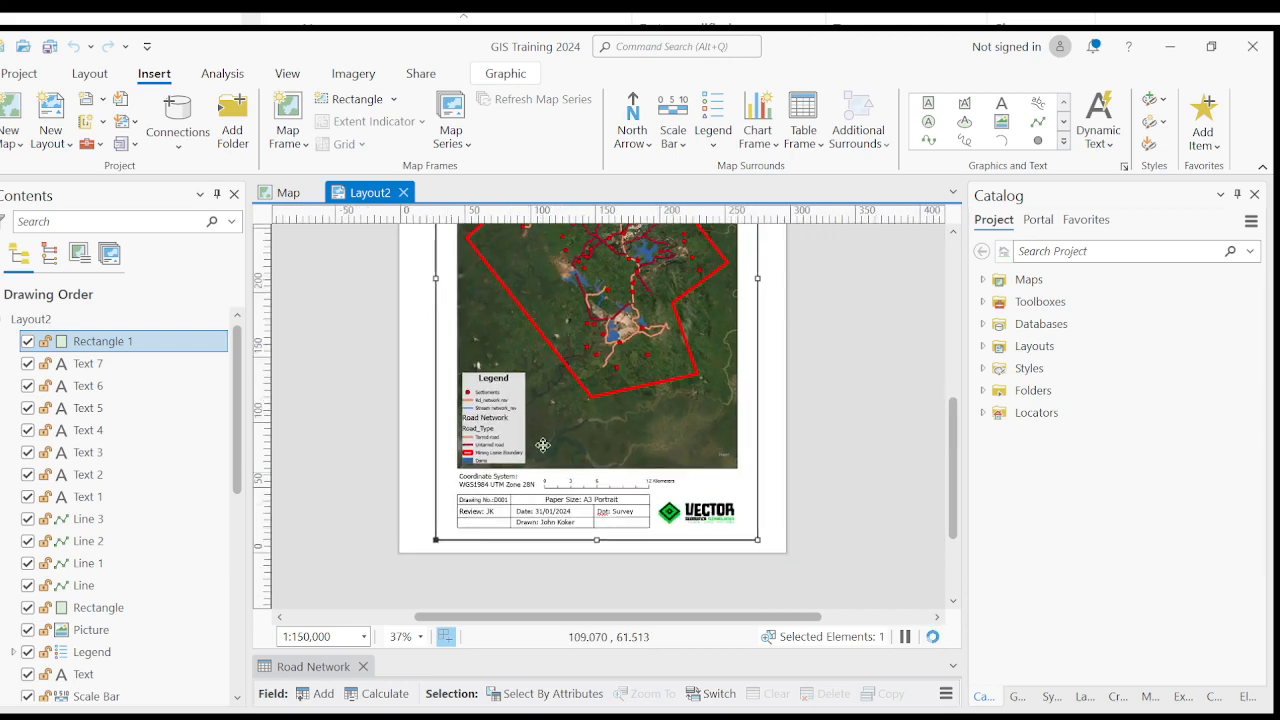
pyautogui.scroll(2, 564, 510)
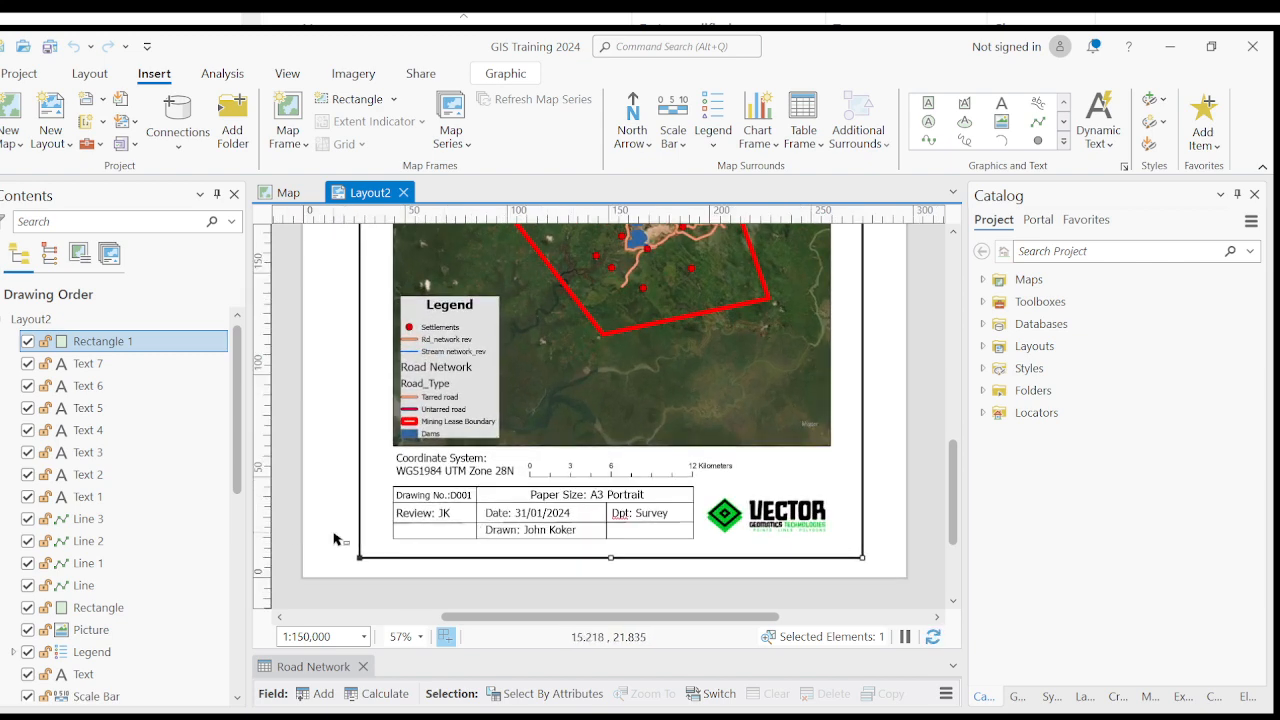
pyautogui.click(336, 540)
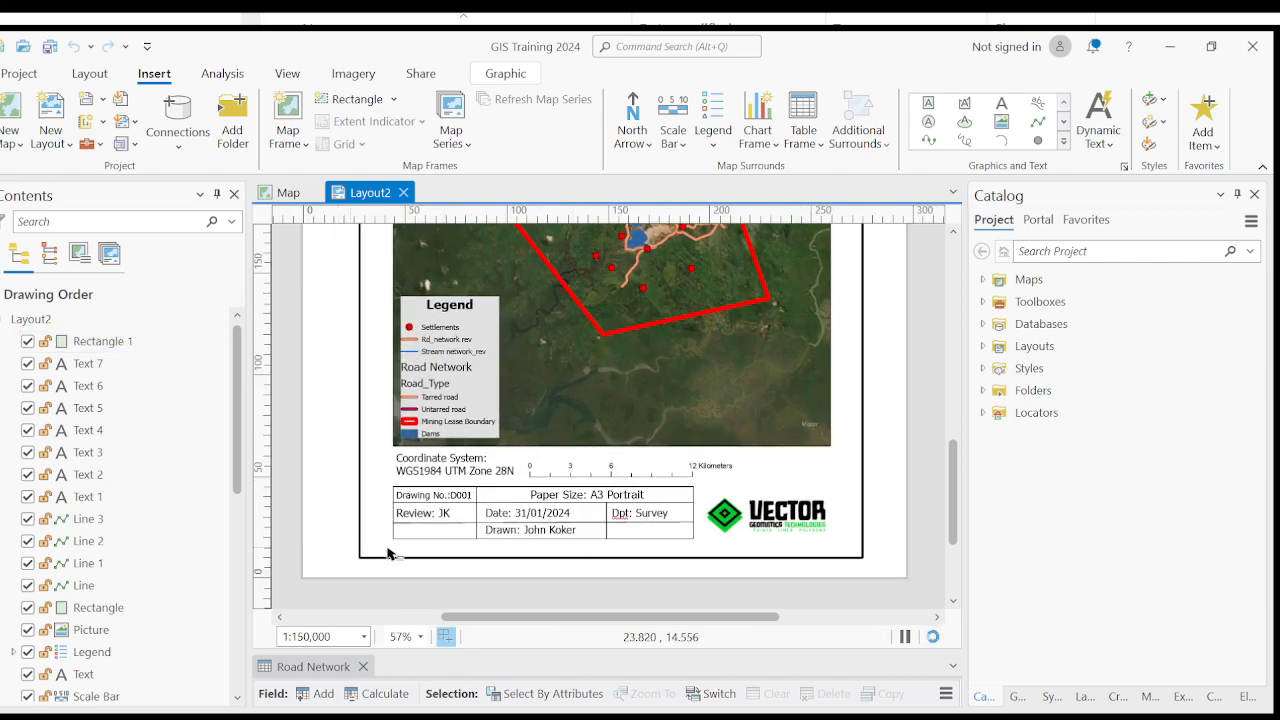
pyautogui.click(456, 505)
pyautogui.scroll(-2, 456, 505)
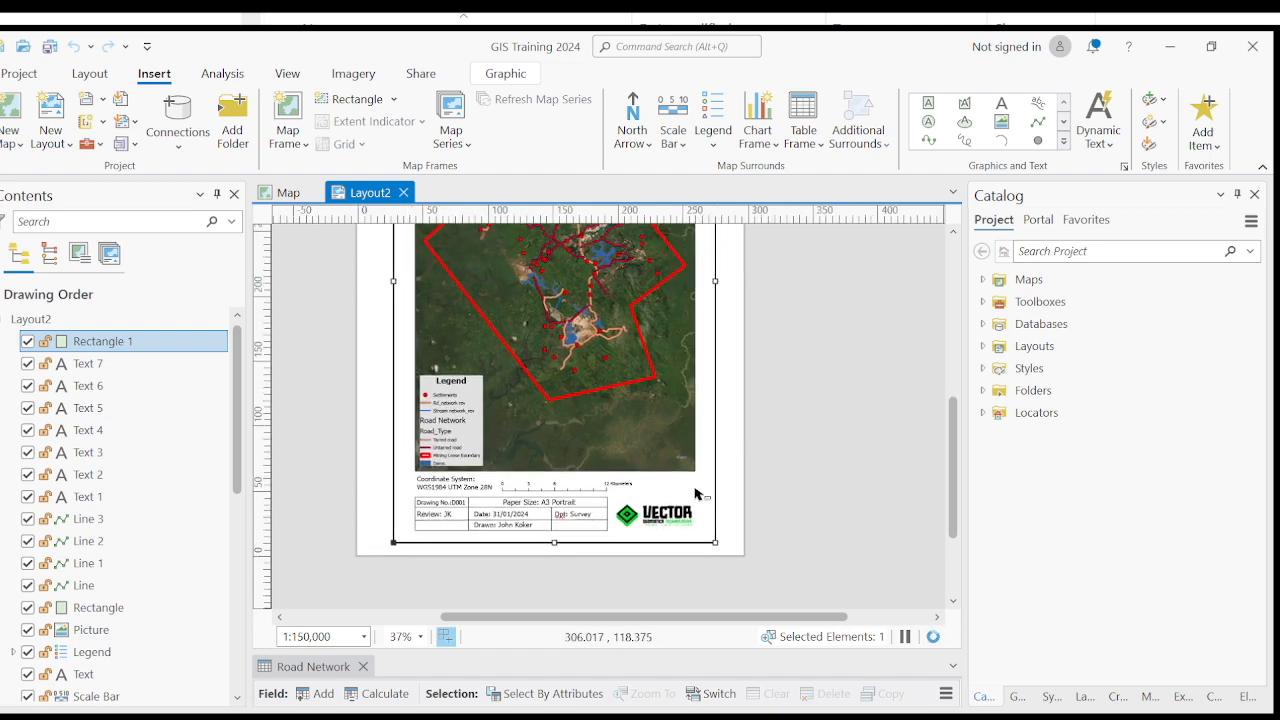
pyautogui.scroll(4, 440, 515)
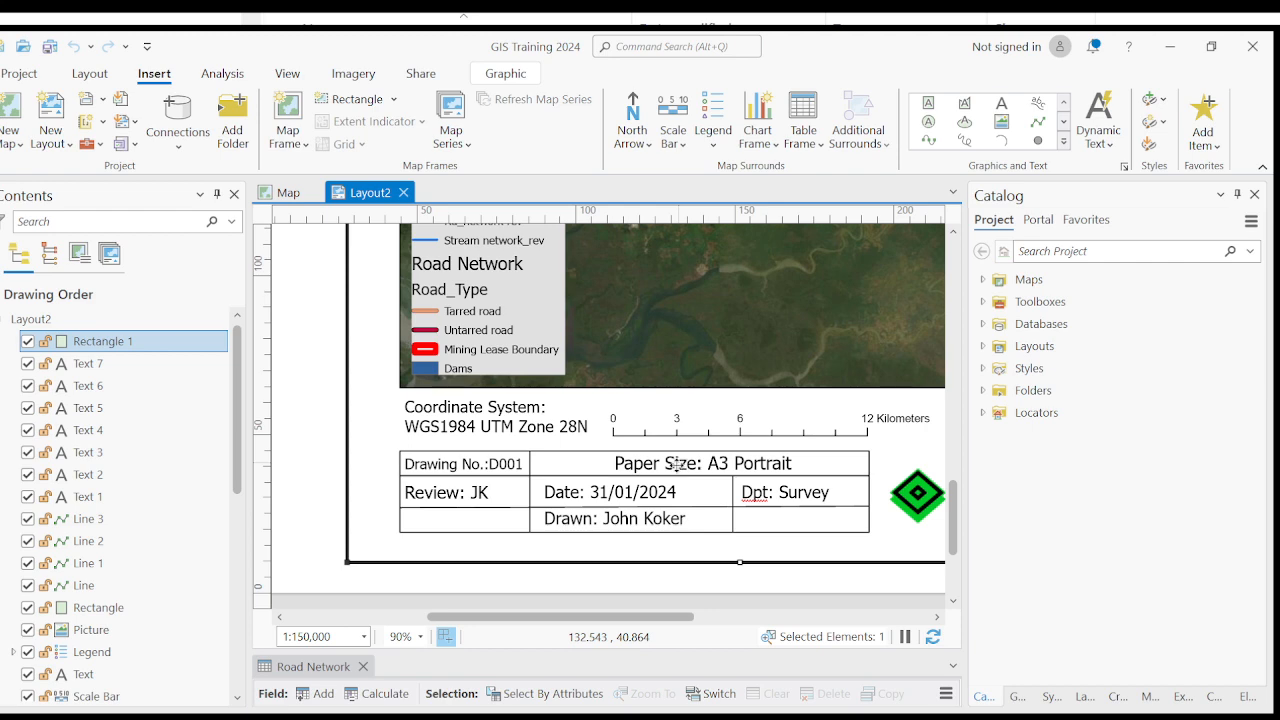
# - Try to open the element properties of the title block's date text directly on the page
pyautogui.doubleClick(565, 494)
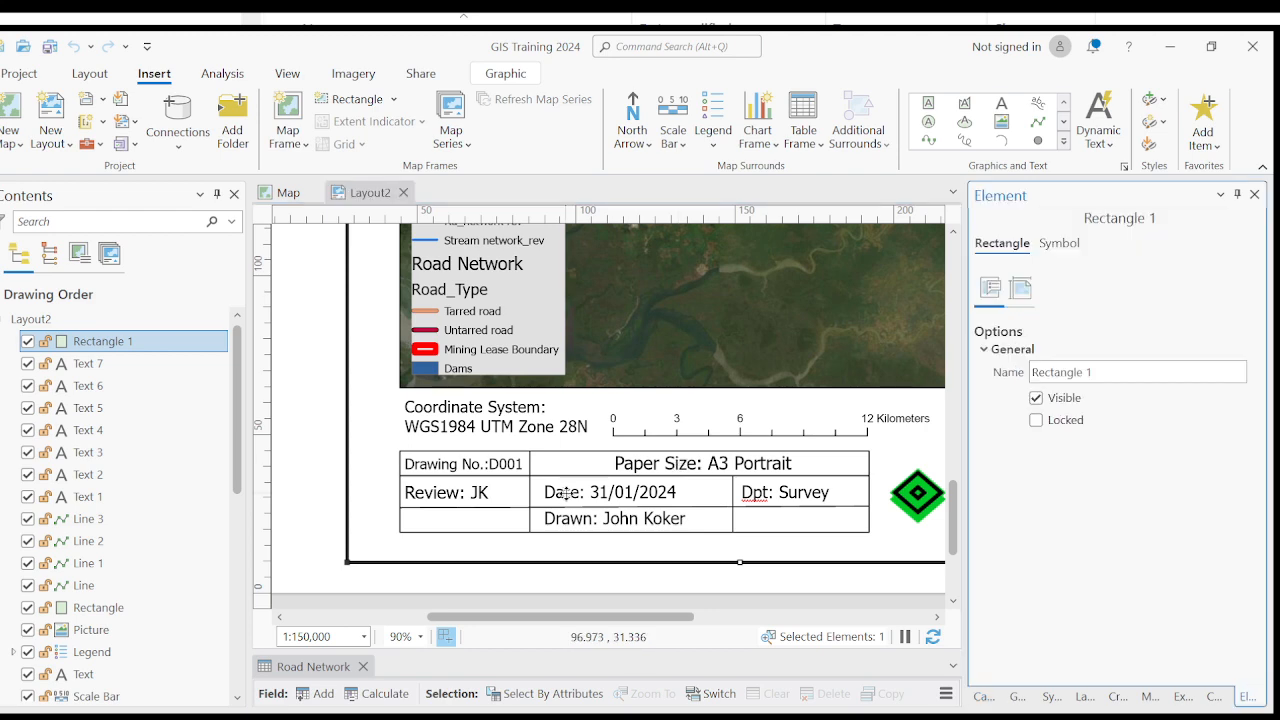
pyautogui.scroll(-5, 565, 494)
pyautogui.click(549, 554)
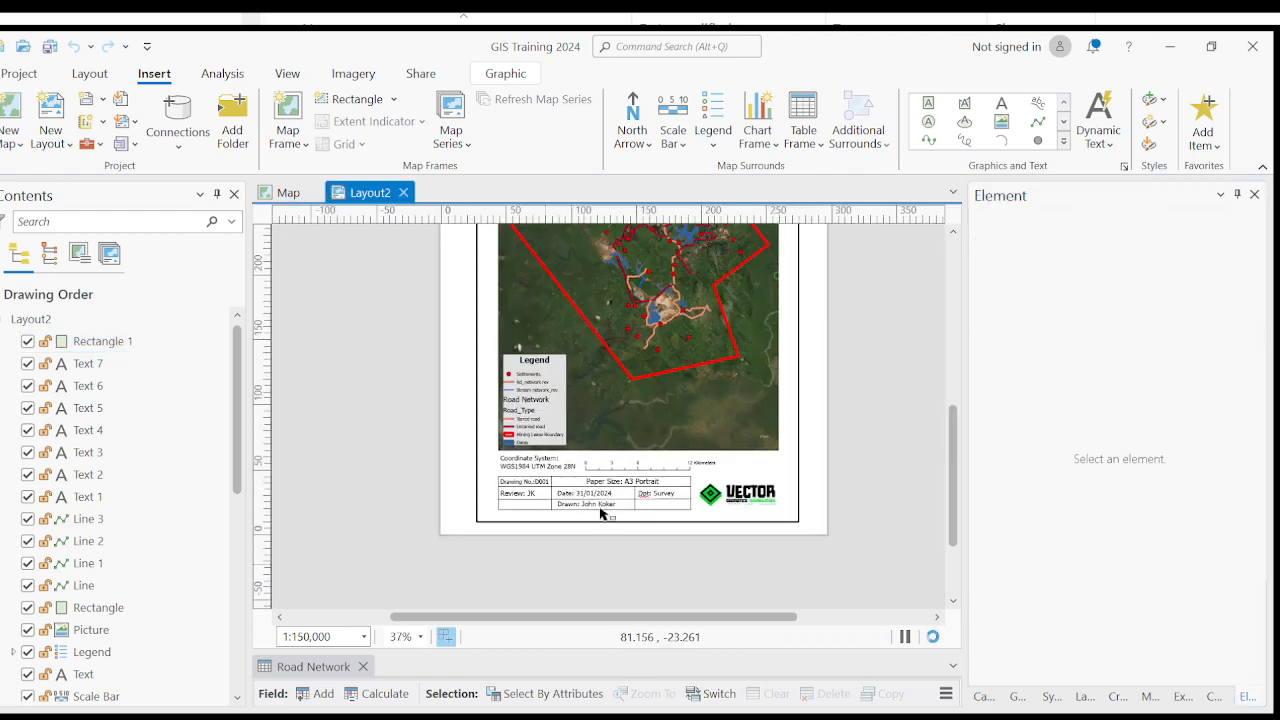
pyautogui.click(578, 494)
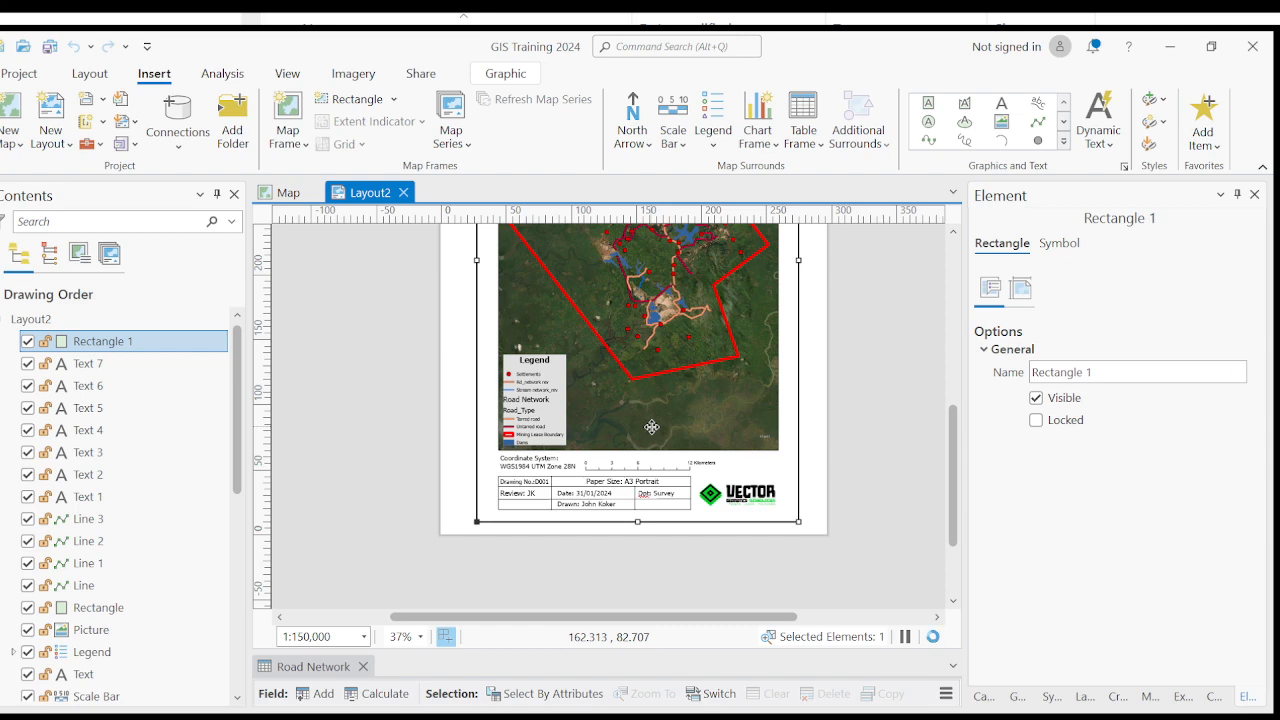
pyautogui.scroll(2, 634, 514)
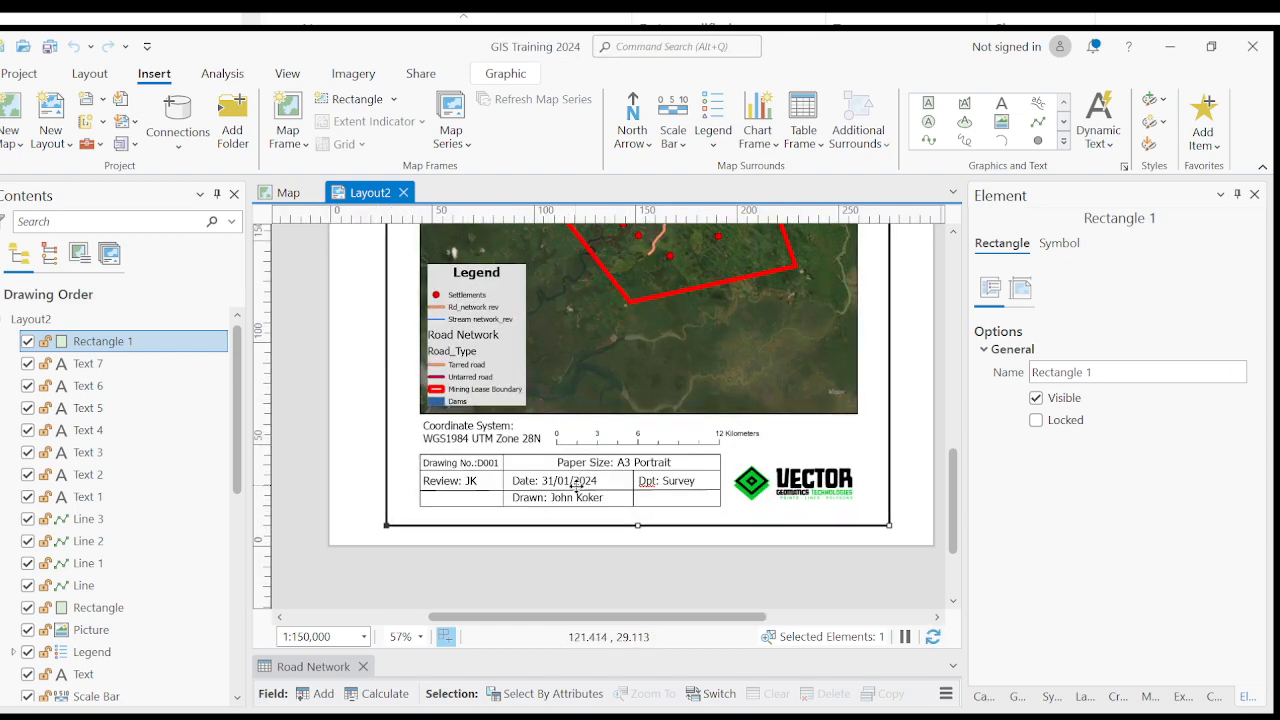
pyautogui.scroll(-2, 577, 485)
pyautogui.click(490, 537)
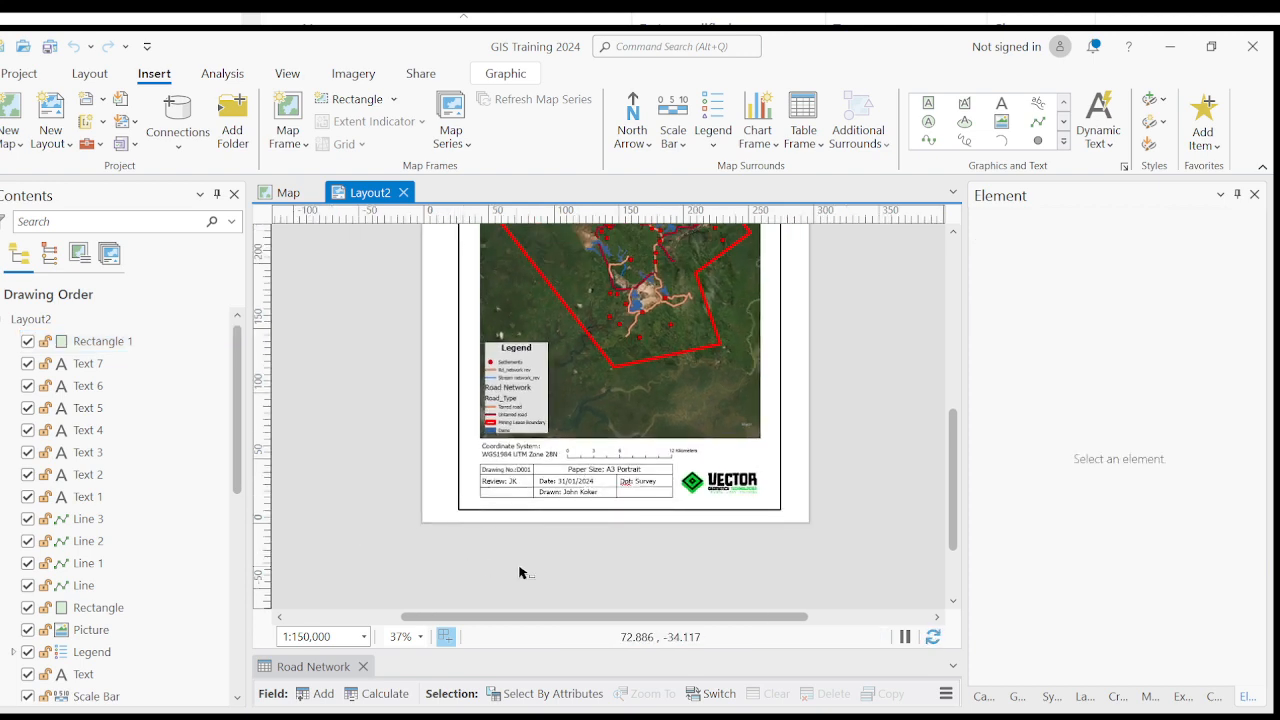
# - Select the outer border rectangle that surrounds the map and title block
pyautogui.click(779, 379)
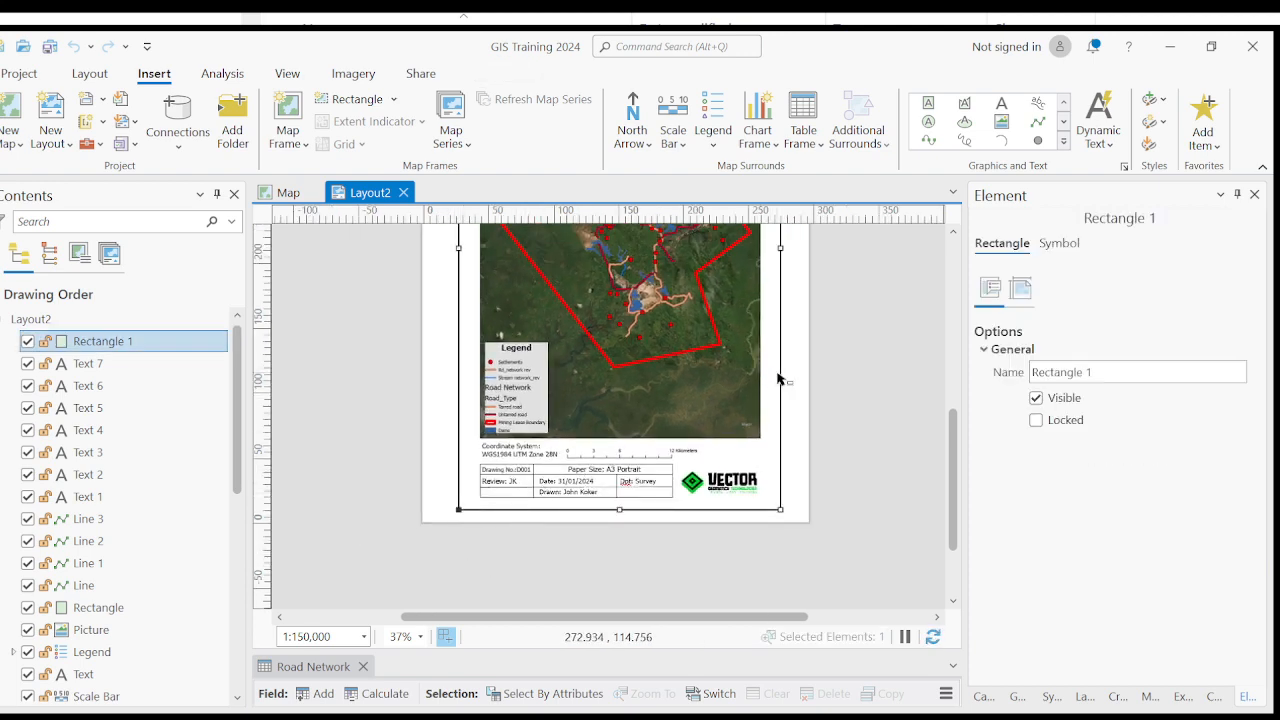
pyautogui.scroll(-2, 542, 422)
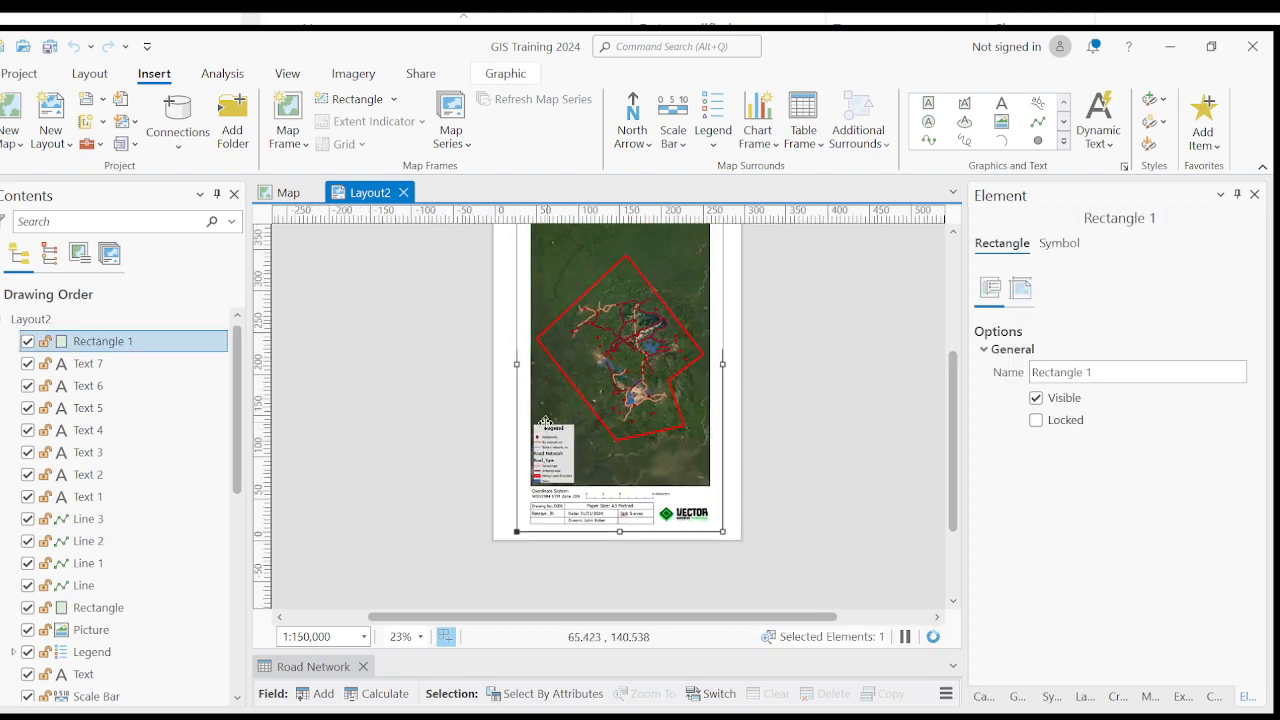
pyautogui.scroll(2, 542, 422)
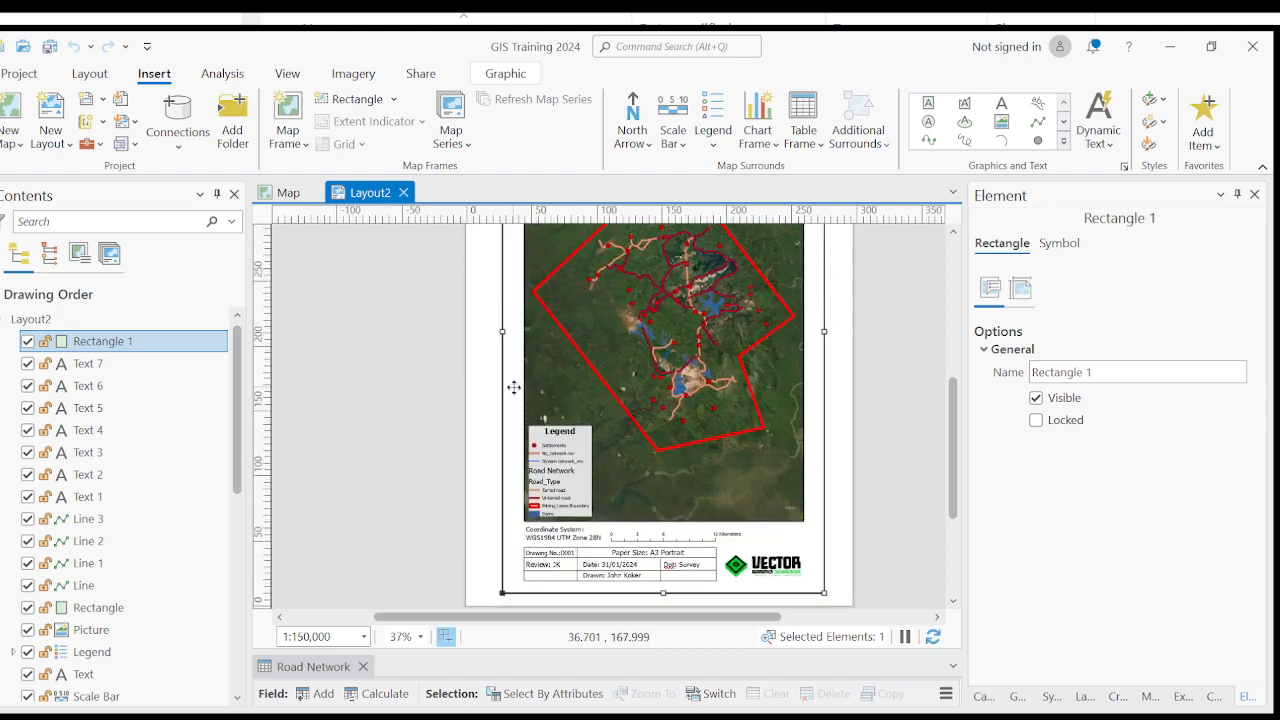
pyautogui.click(374, 420)
pyautogui.click(511, 366)
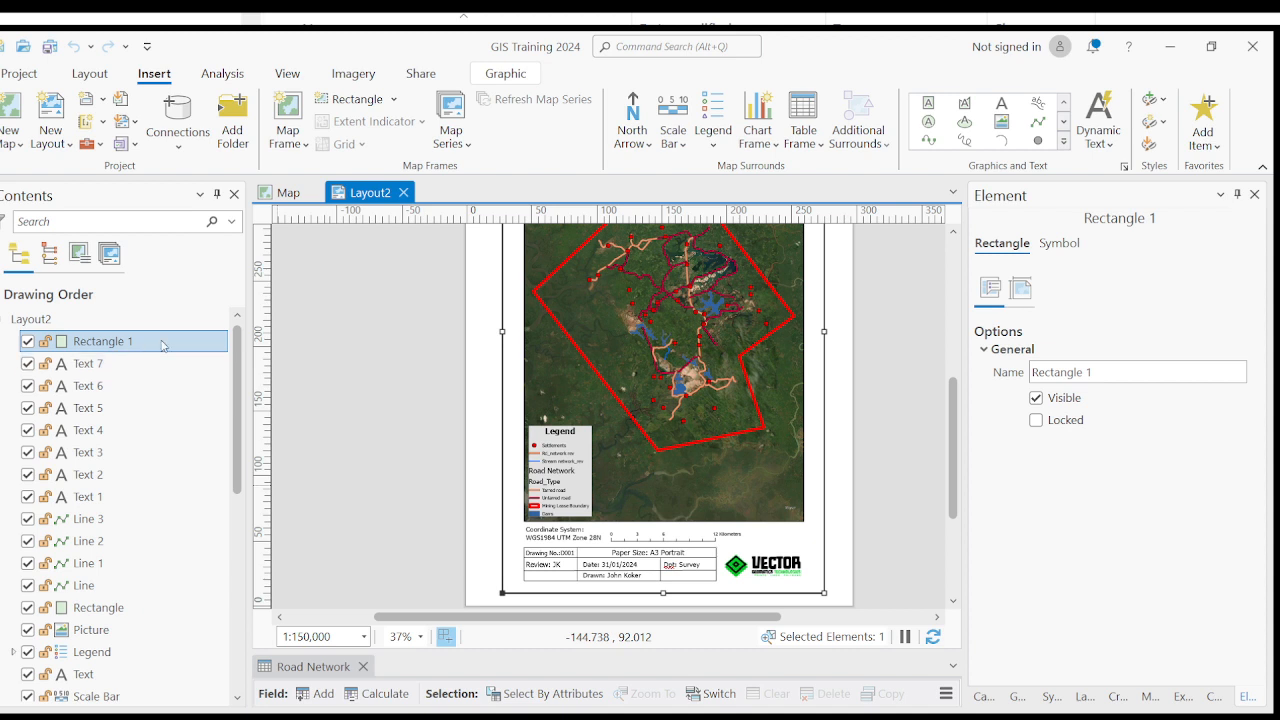
# - Change the drawing number text, the Text 7 element in the title block, to "Drawing No.:JK002"
pyautogui.click(96, 369)
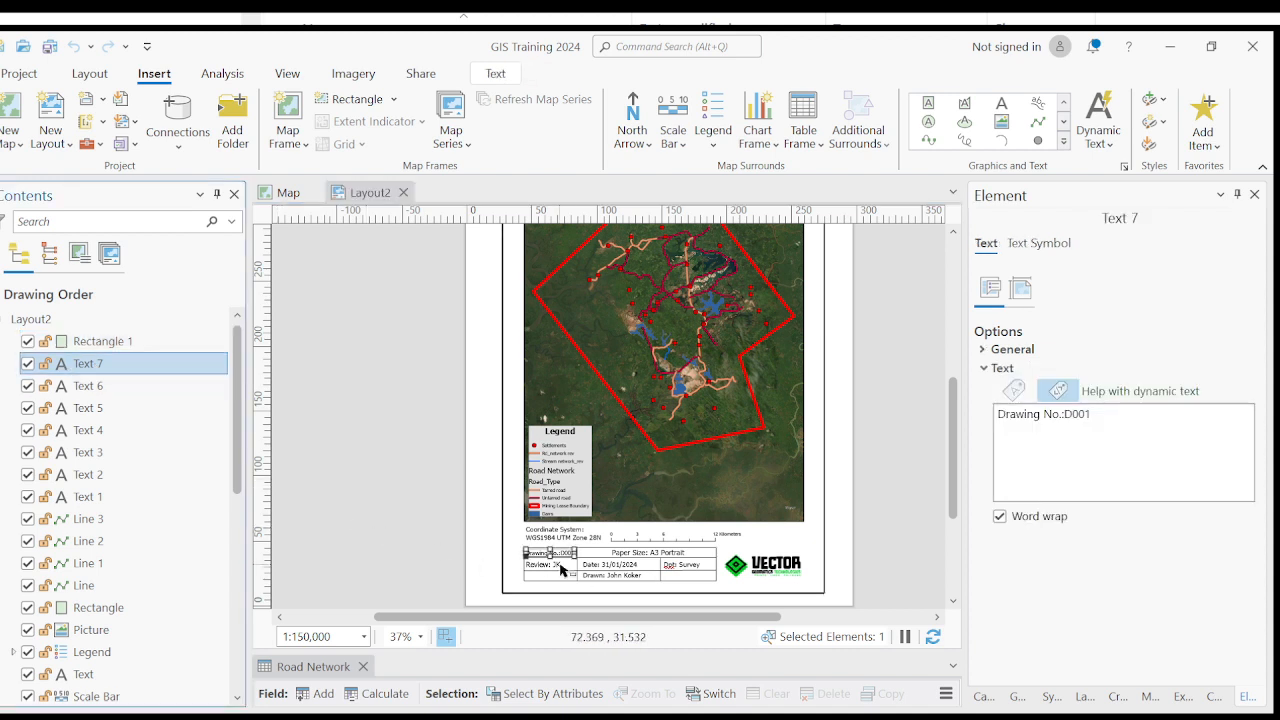
pyautogui.scroll(5, 548, 561)
pyautogui.scroll(2, 537, 548)
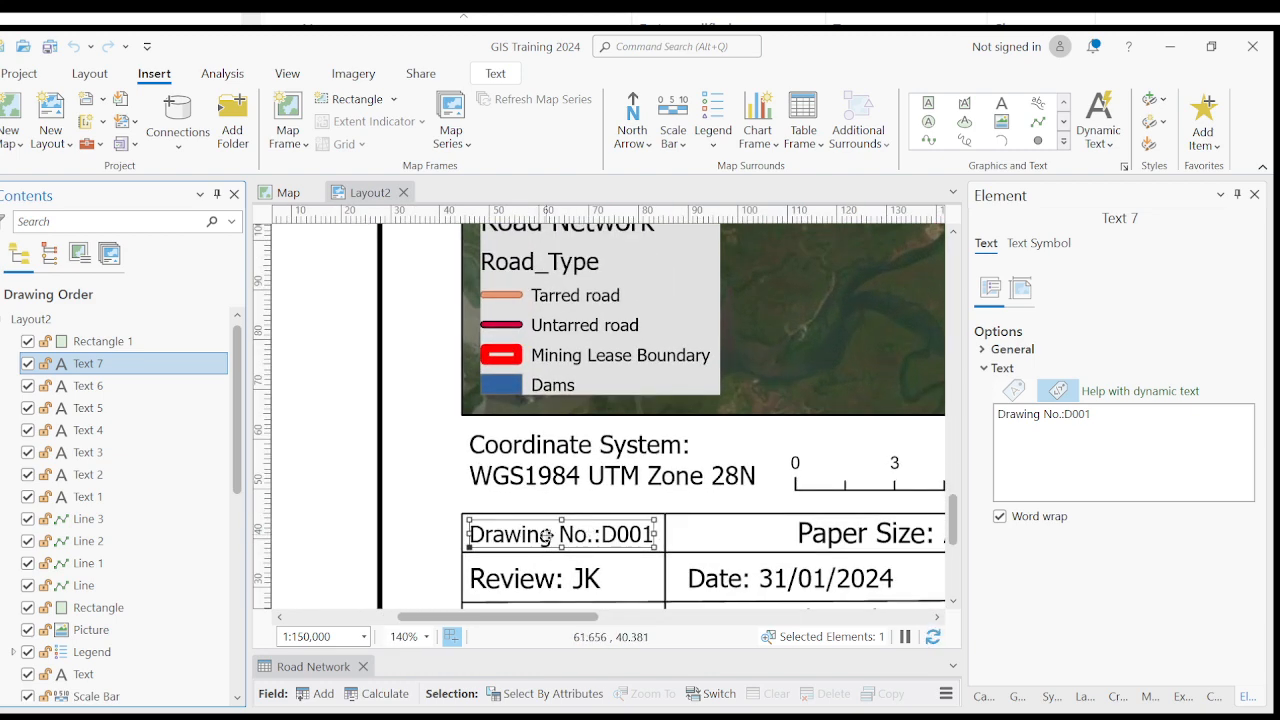
pyautogui.click(1093, 415)
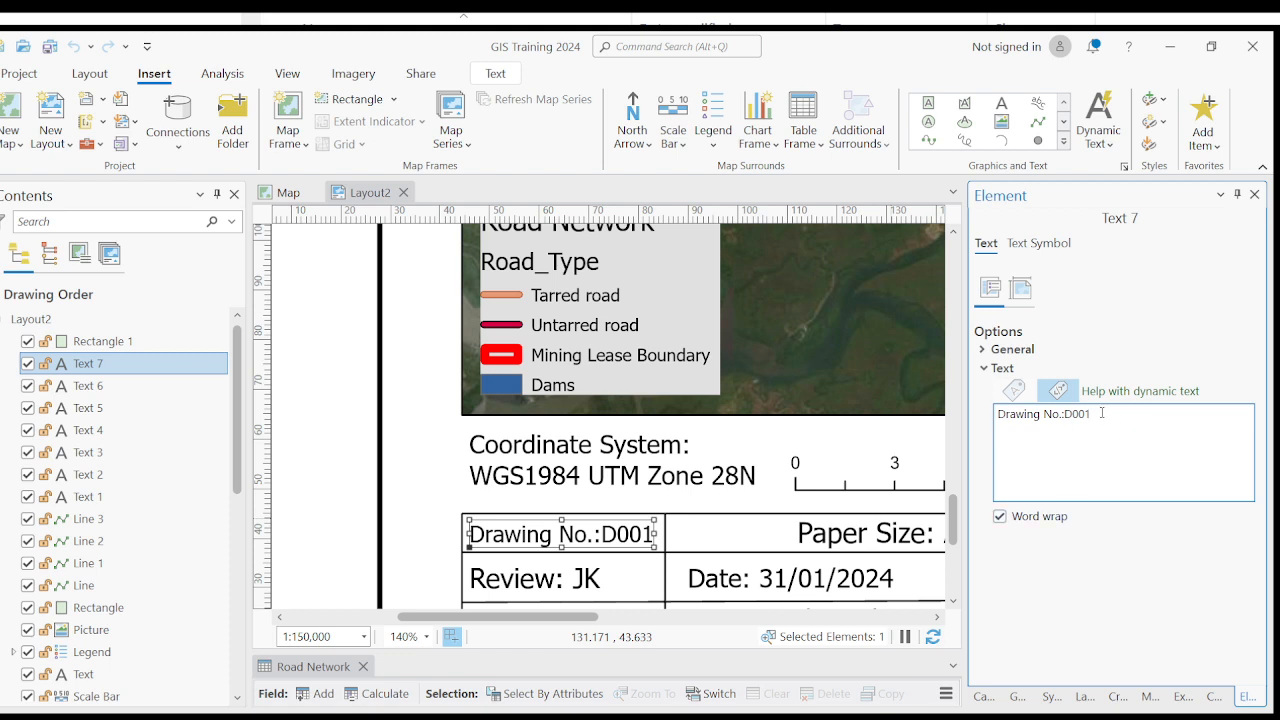
pyautogui.press('BackSpace')
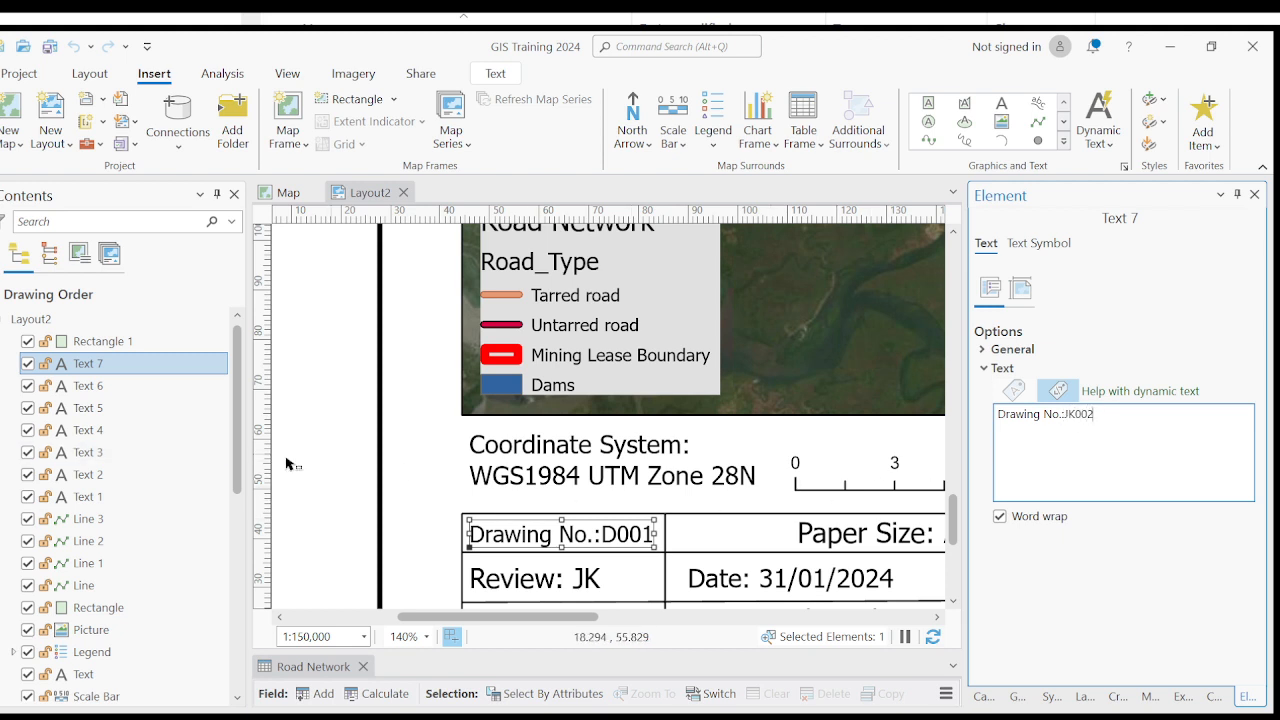
pyautogui.click(343, 457)
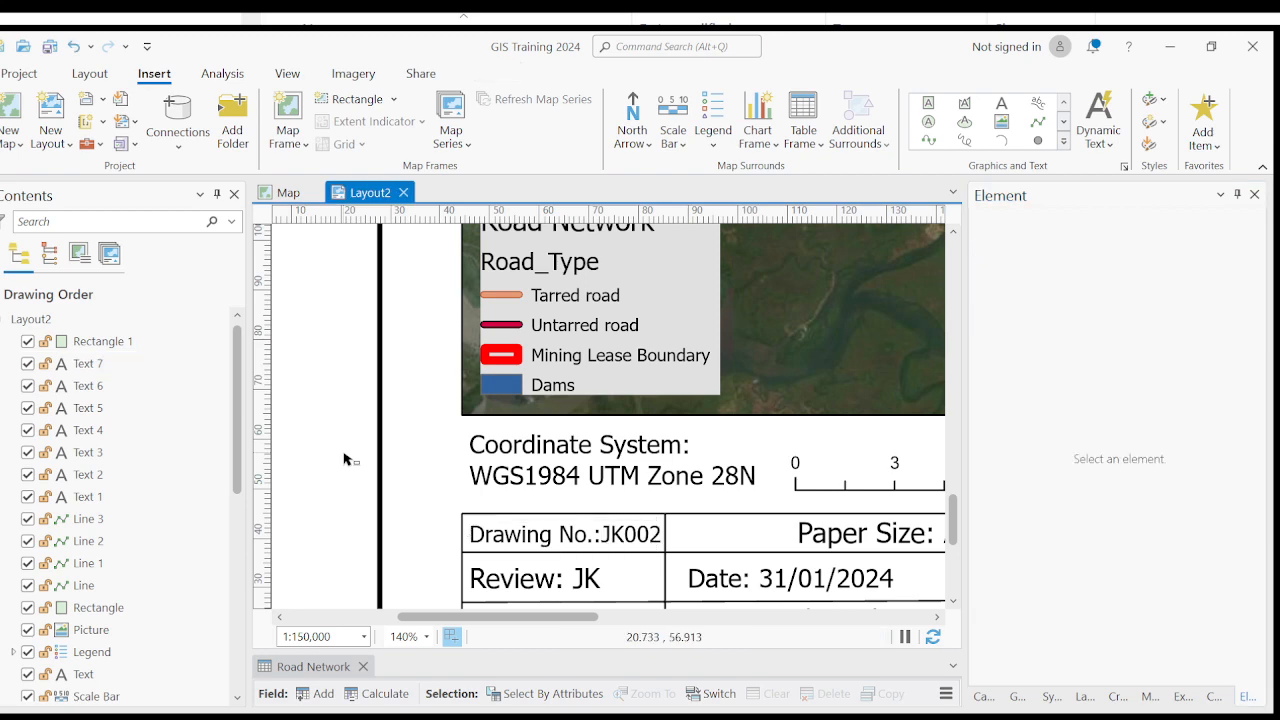
# - Select the outer border rectangle from the empty area beside the title block, and clear the selection again
pyautogui.scroll(-2, 583, 480)
pyautogui.scroll(-3, 580, 480)
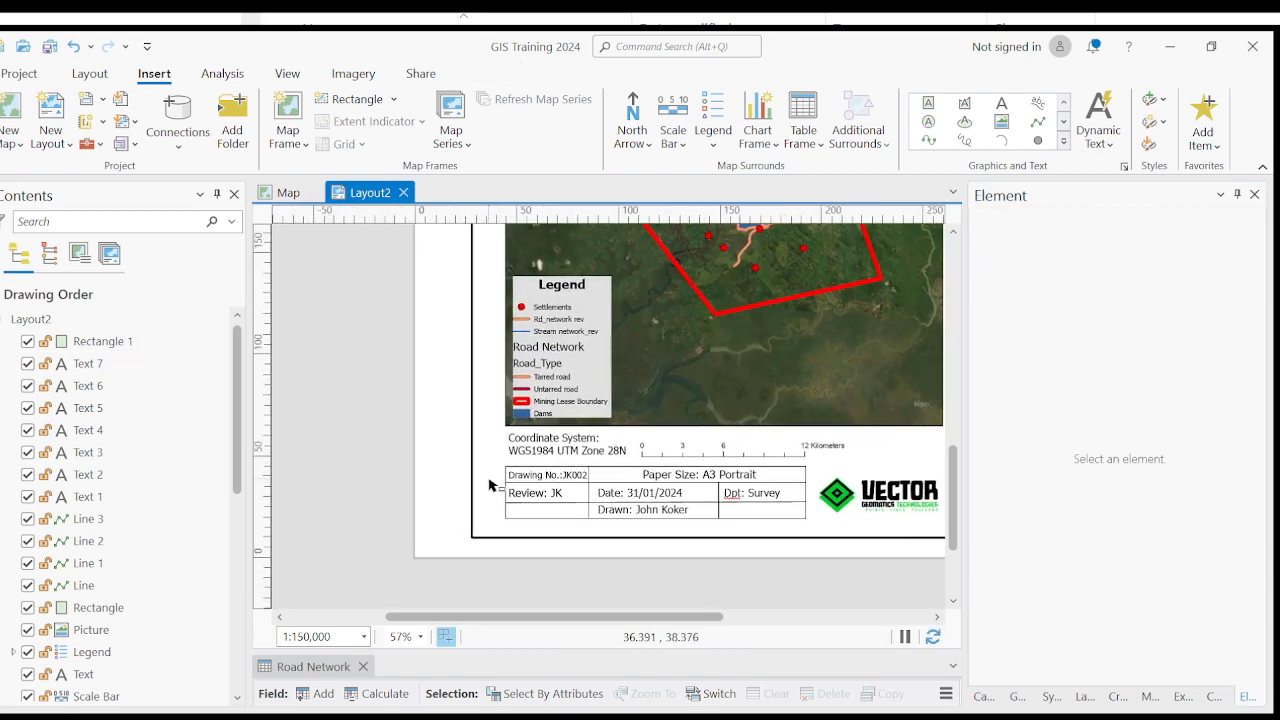
pyautogui.scroll(3, 528, 489)
pyautogui.scroll(-3, 530, 491)
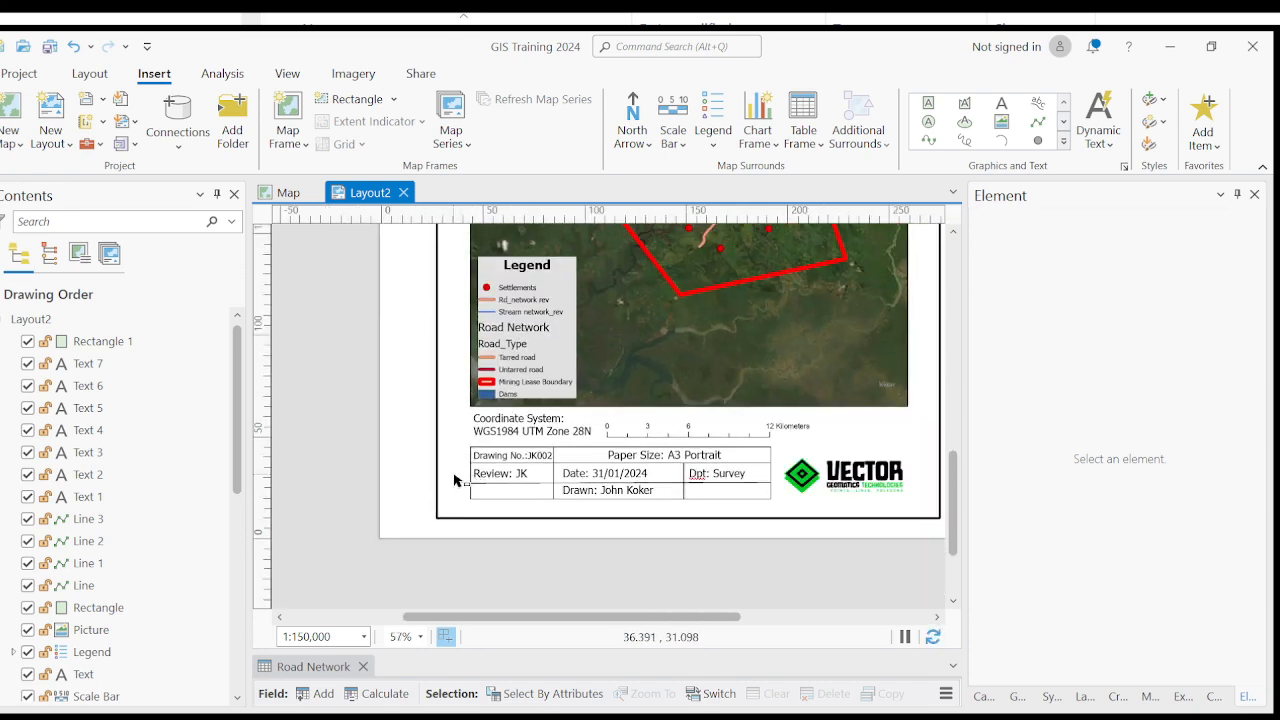
pyautogui.click(455, 480)
pyautogui.scroll(-4, 454, 480)
pyautogui.click(430, 480)
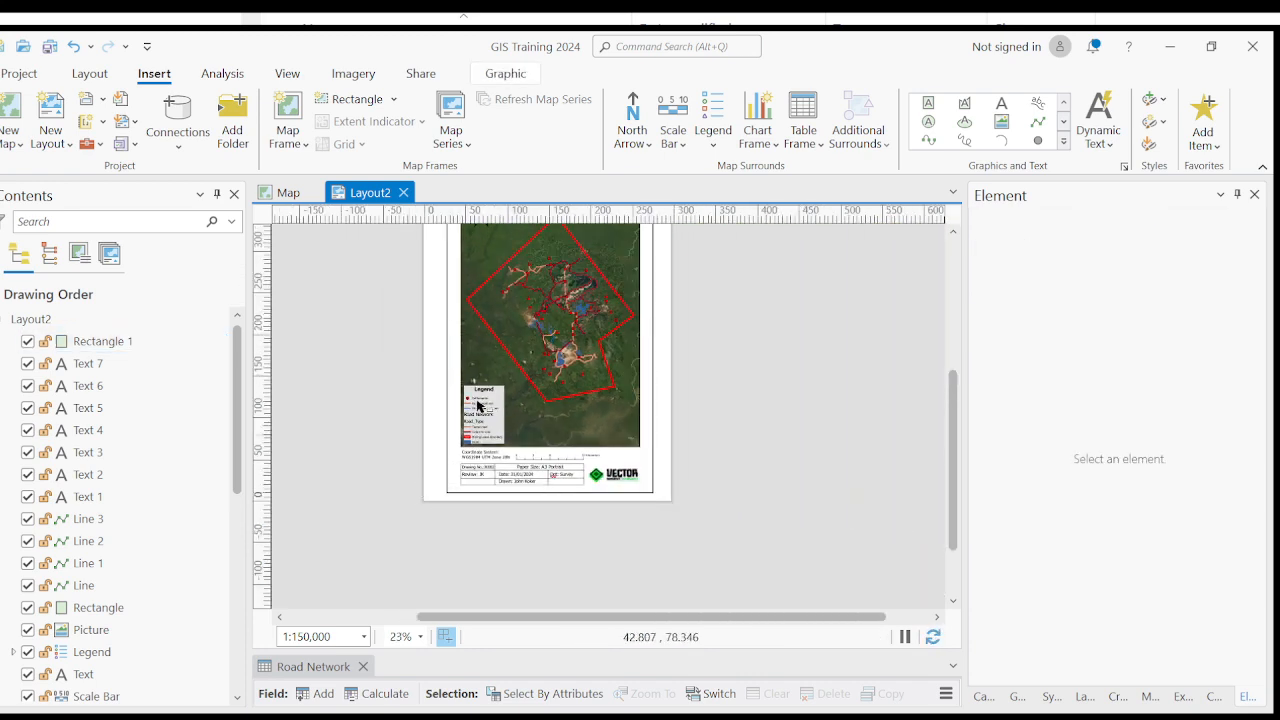
# - Toggle the visibility of the outer border, Rectangle 1, off and on several times, leaving it hidden
pyautogui.scroll(2, 478, 405)
pyautogui.click(436, 393)
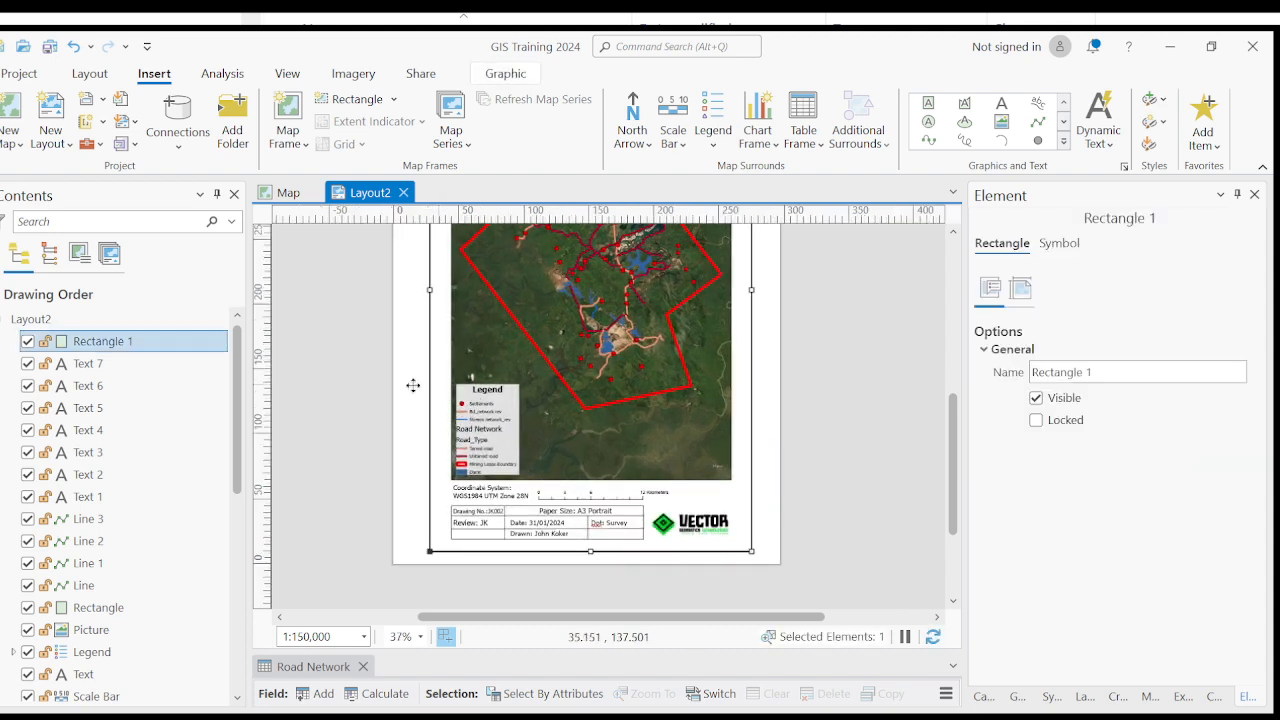
pyautogui.click(28, 342)
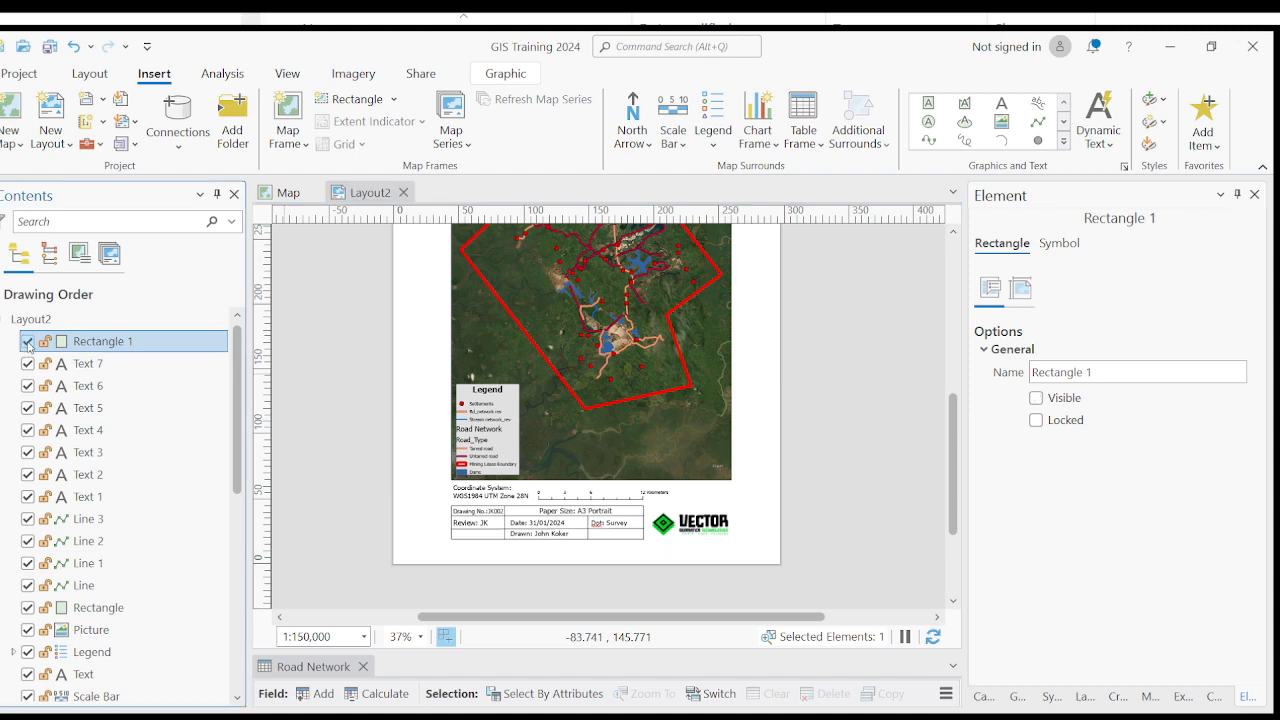
pyautogui.click(28, 342)
pyautogui.click(28, 343)
pyautogui.click(27, 343)
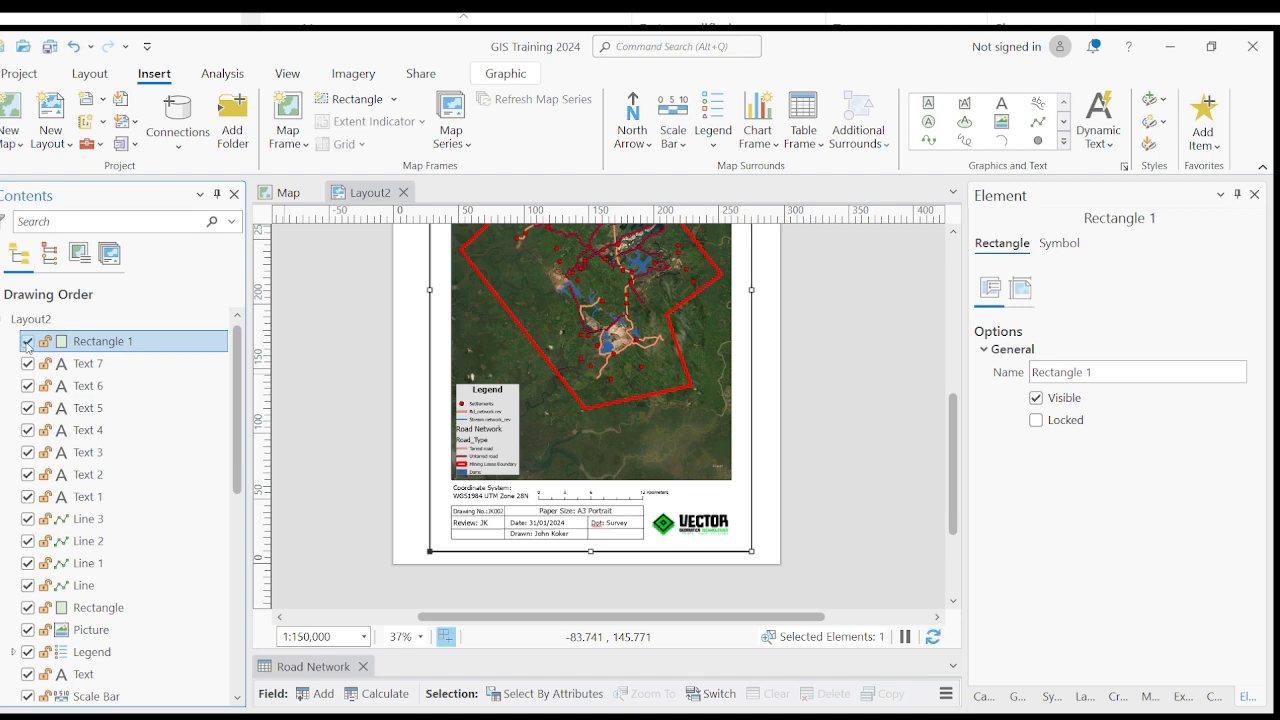
pyautogui.click(28, 342)
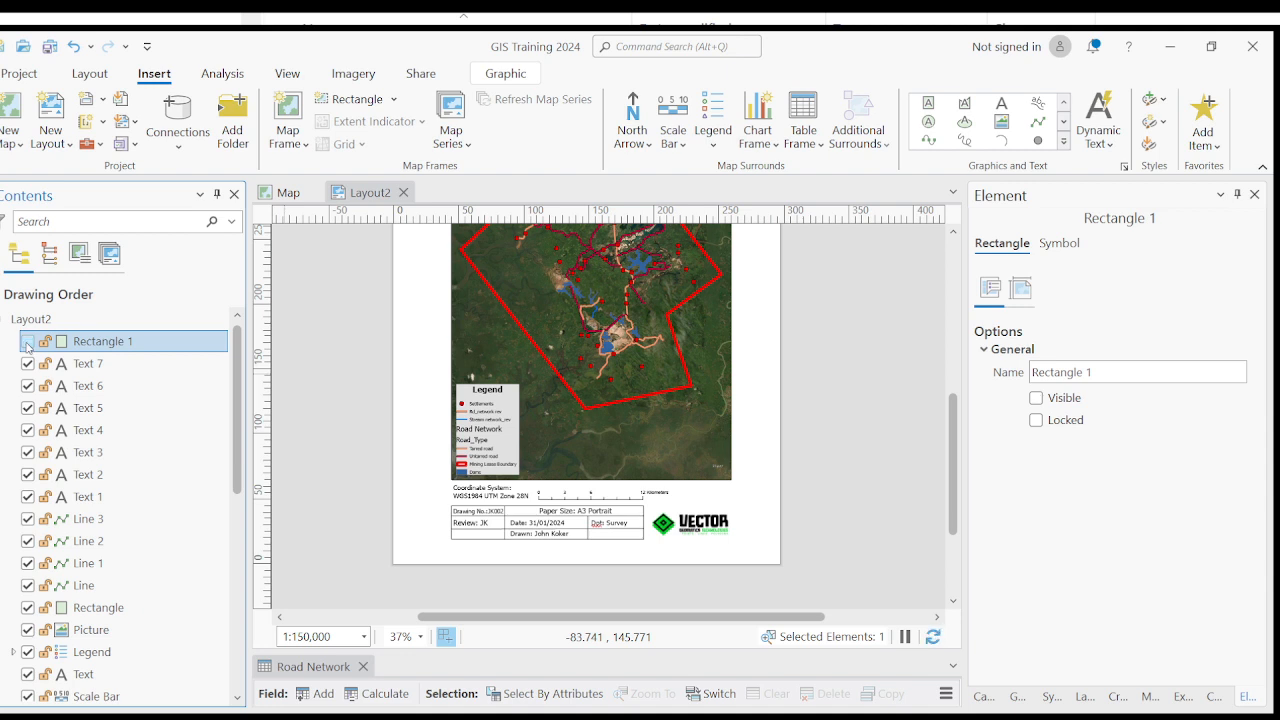
# - Show and re-hide the outer border, Rectangle 1, and test selecting the title block's frame and date text without it
pyautogui.click(27, 342)
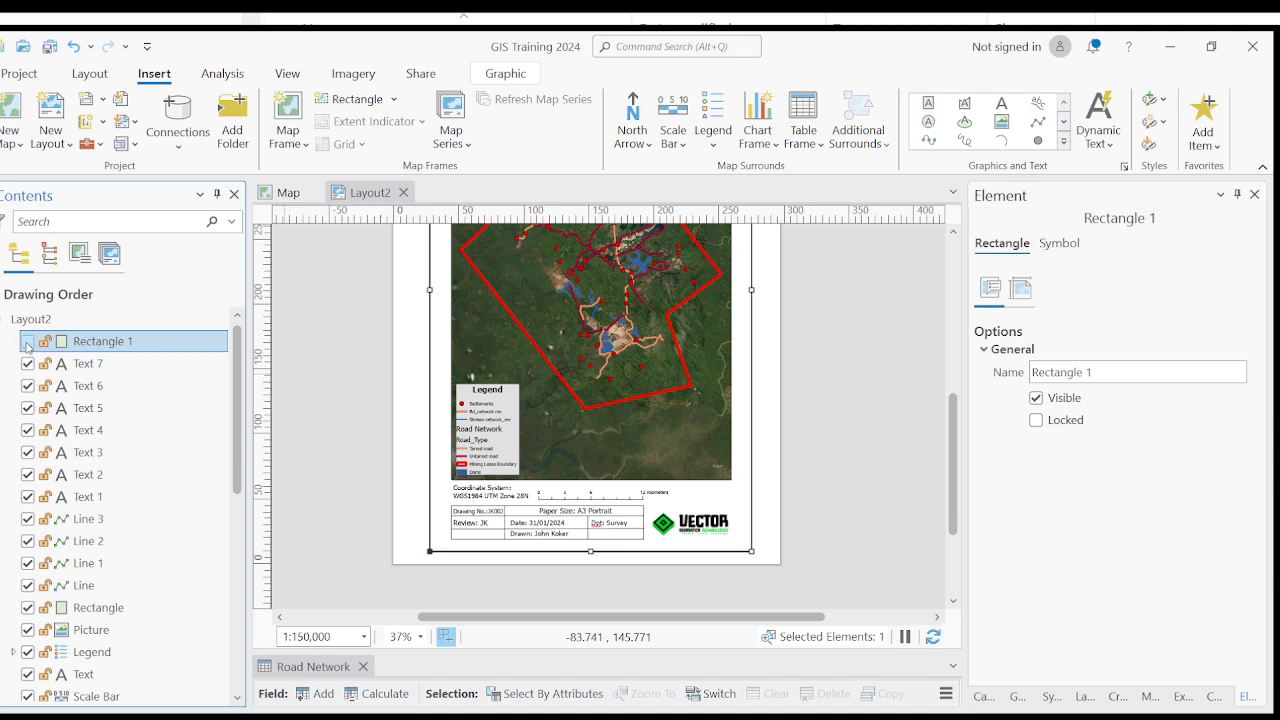
pyautogui.click(28, 342)
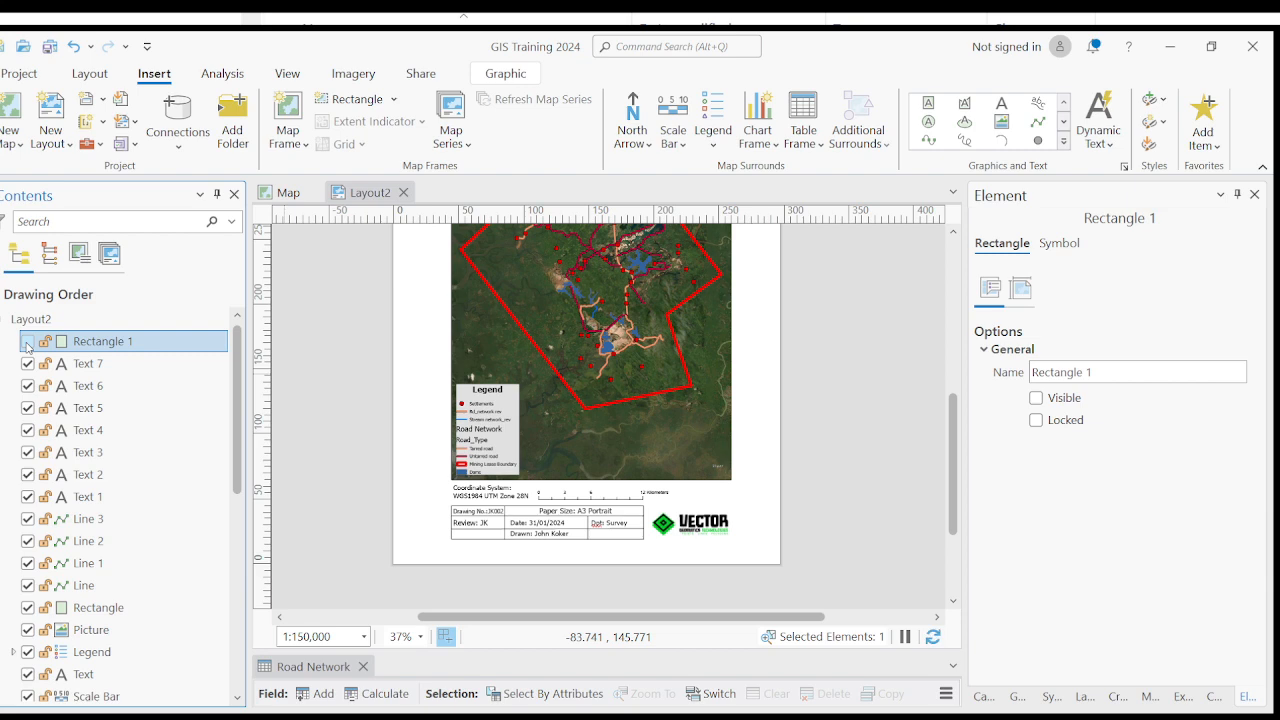
pyautogui.scroll(2, 514, 574)
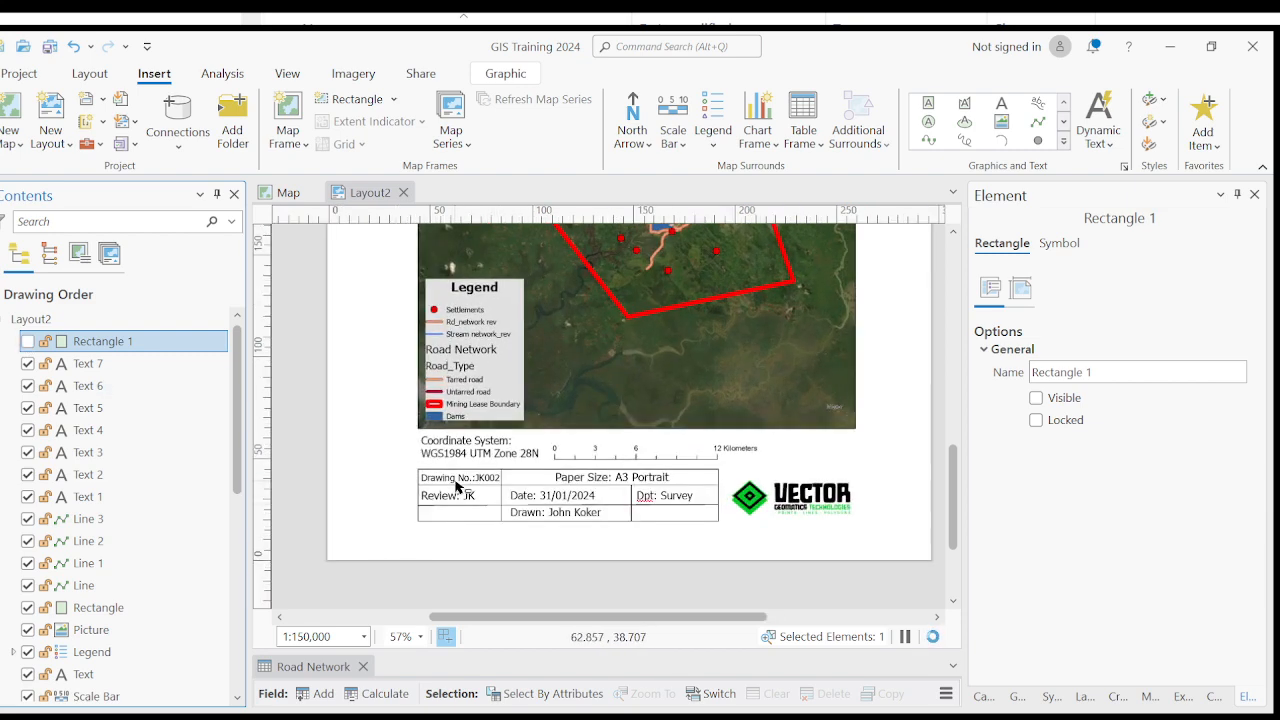
pyautogui.click(456, 484)
pyautogui.click(565, 484)
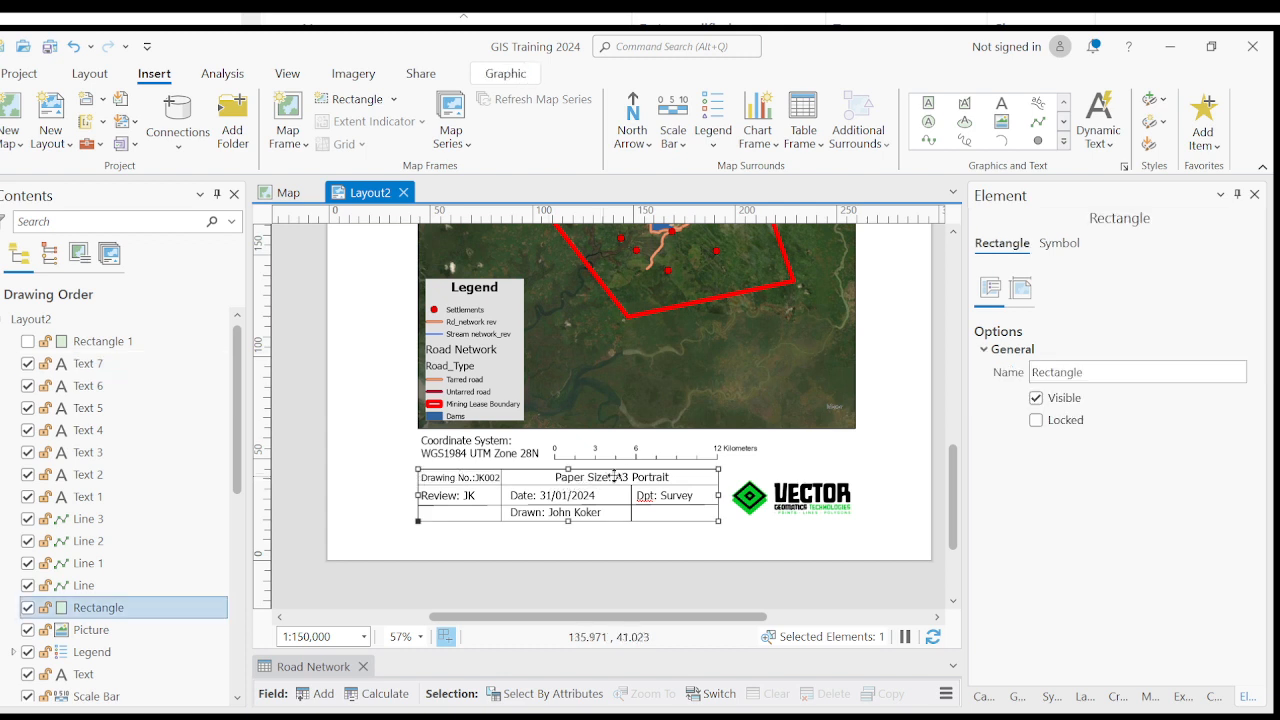
pyautogui.click(580, 498)
pyautogui.click(573, 496)
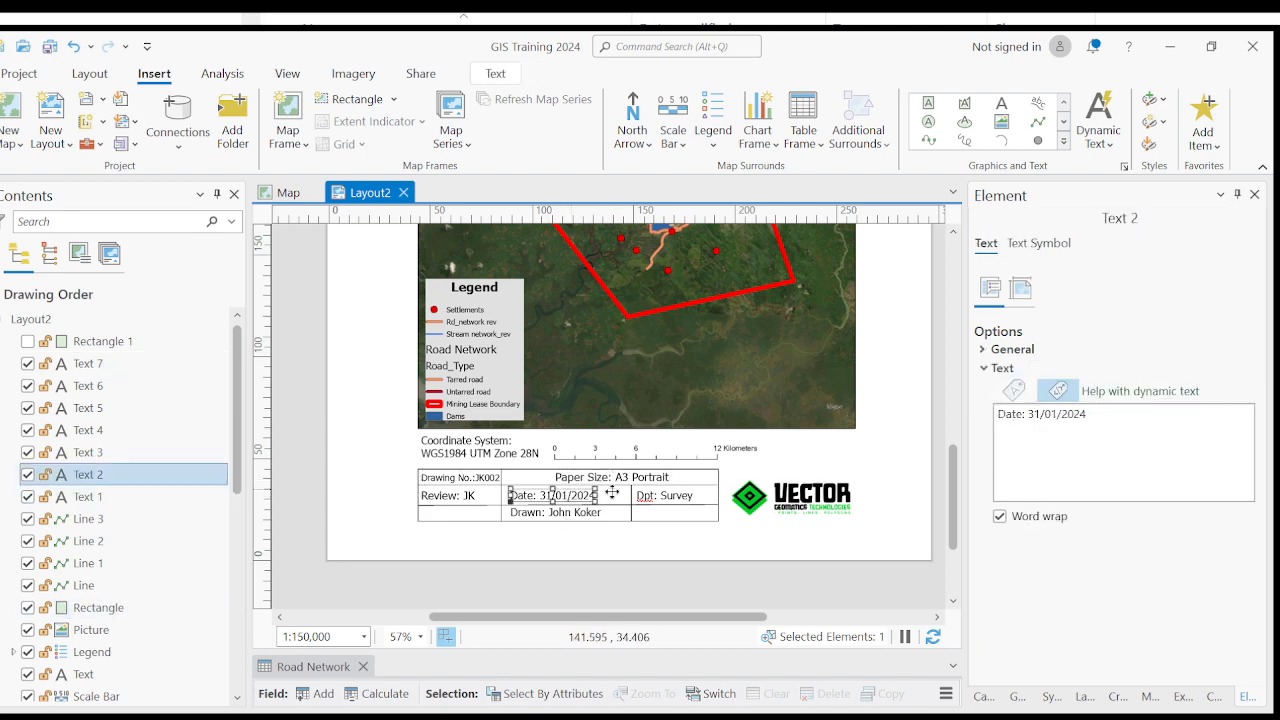
# - Change the department entry in the title block to "Dpt.: Survey" and clear the selection
pyautogui.click(663, 498)
pyautogui.doubleClick(649, 497)
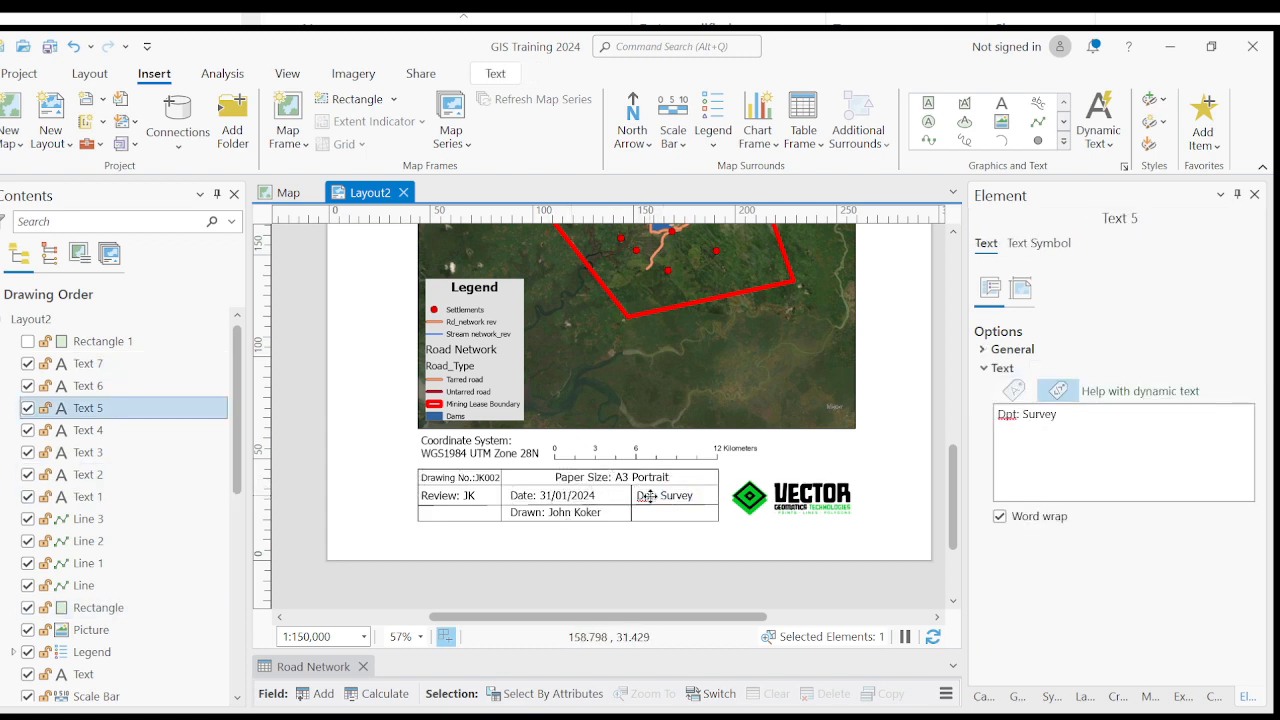
pyautogui.click(649, 497)
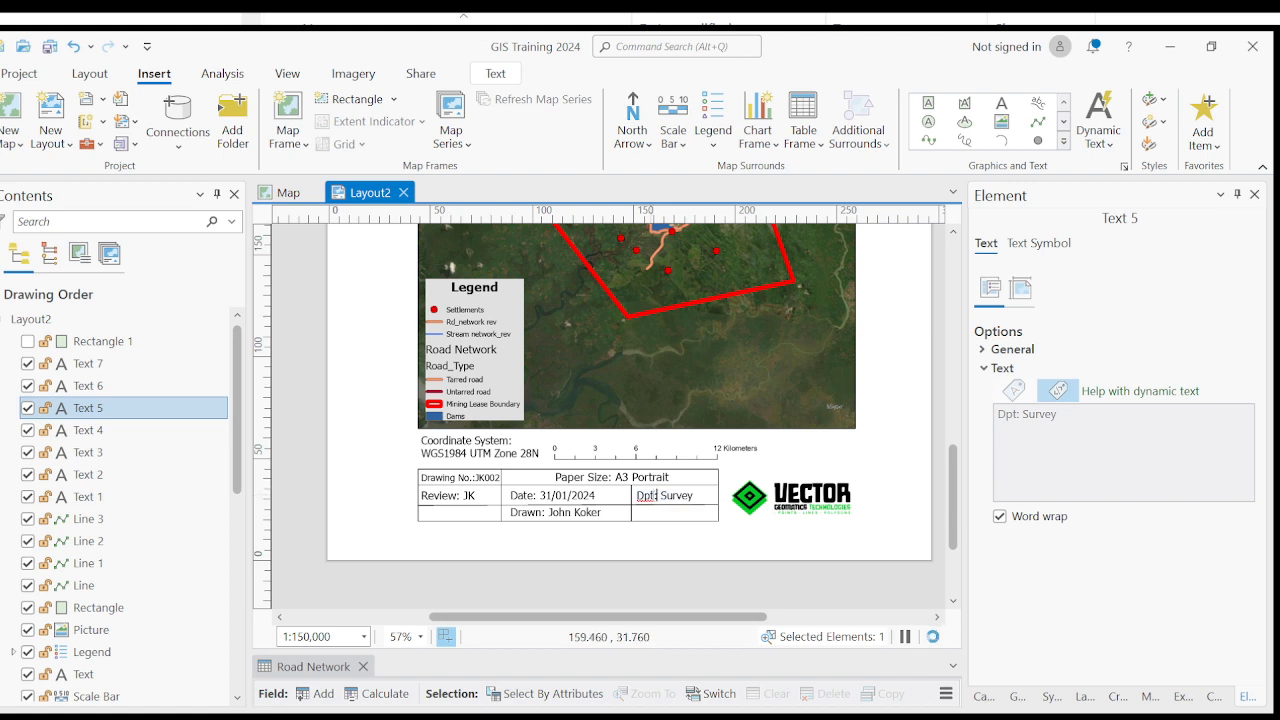
pyautogui.write('.')
pyautogui.click(654, 517)
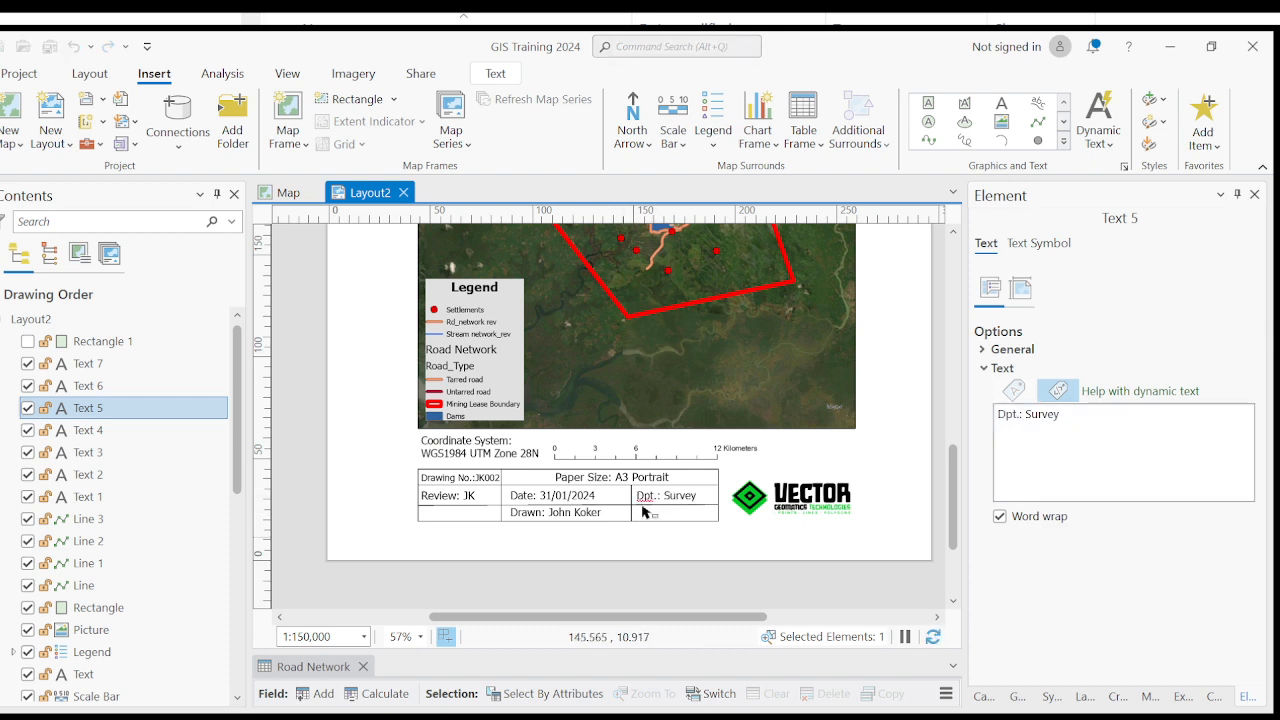
pyautogui.click(597, 547)
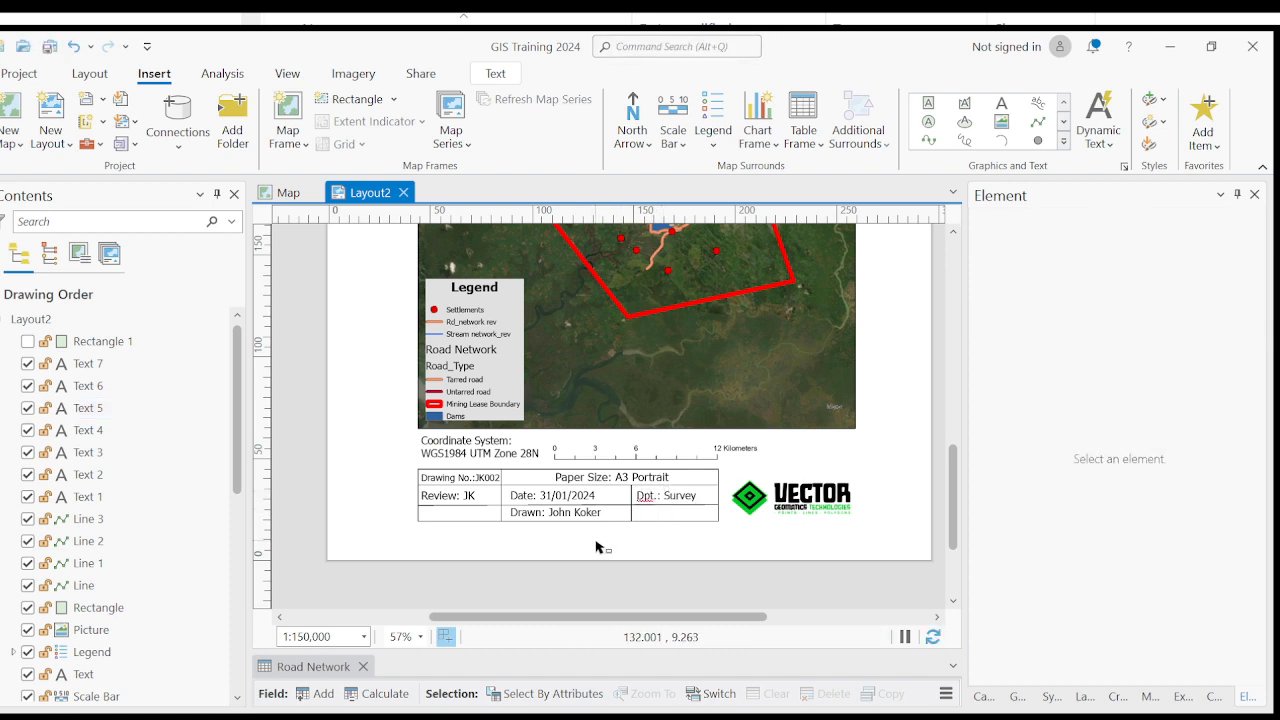
# - Insert the middle name between the first and last names in the title block's "Drawn:" entry
pyautogui.click(560, 516)
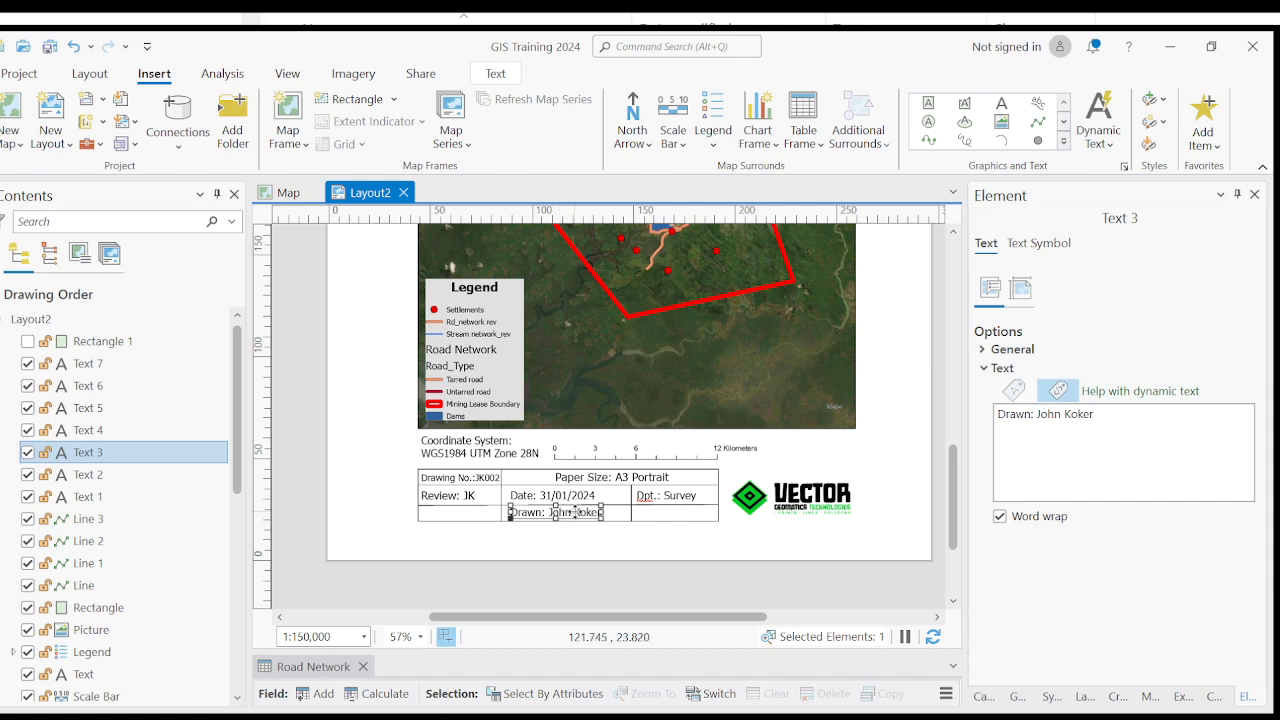
pyautogui.doubleClick(577, 516)
pyautogui.click(577, 516)
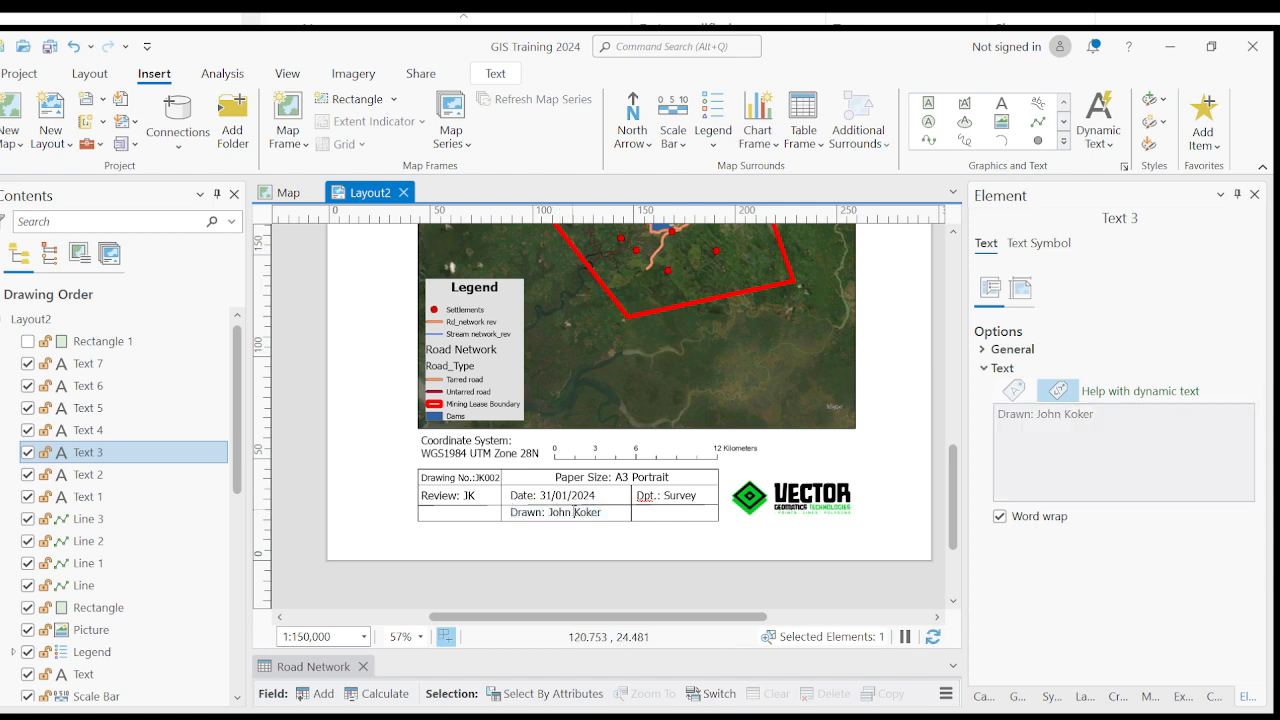
pyautogui.write('Sese')
pyautogui.click(594, 543)
pyautogui.scroll(3, 535, 537)
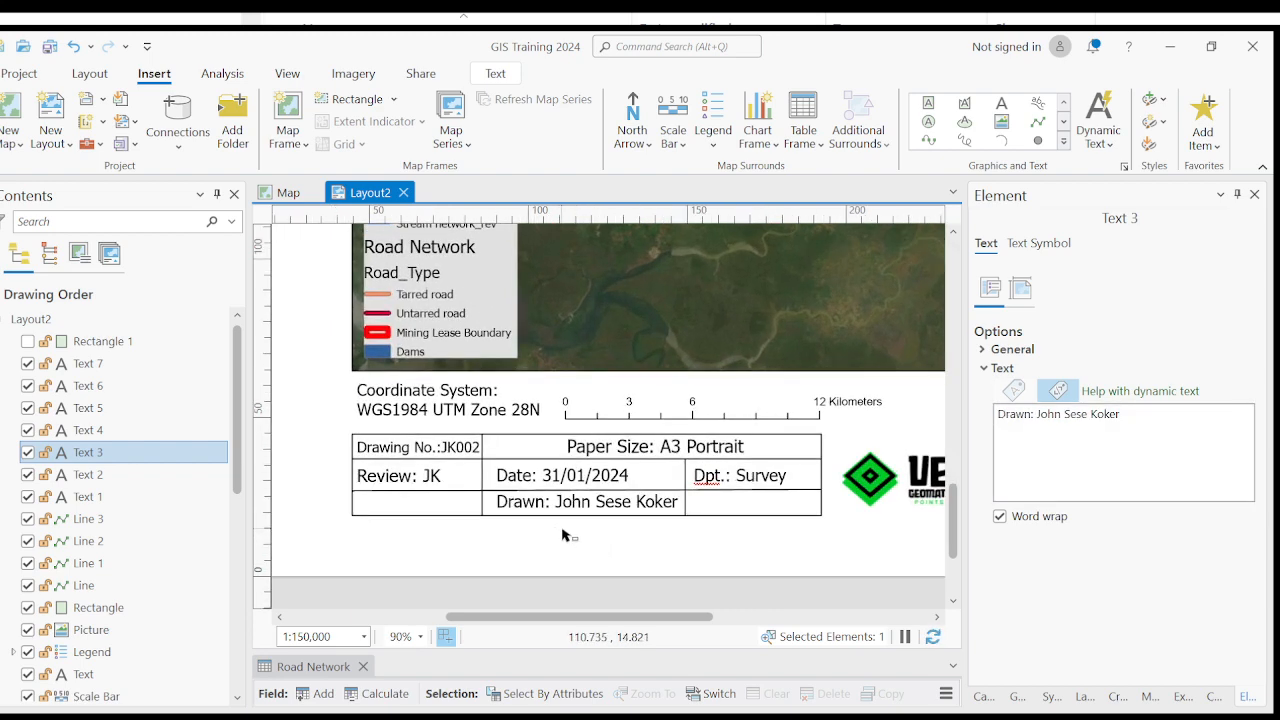
pyautogui.scroll(-3, 528, 465)
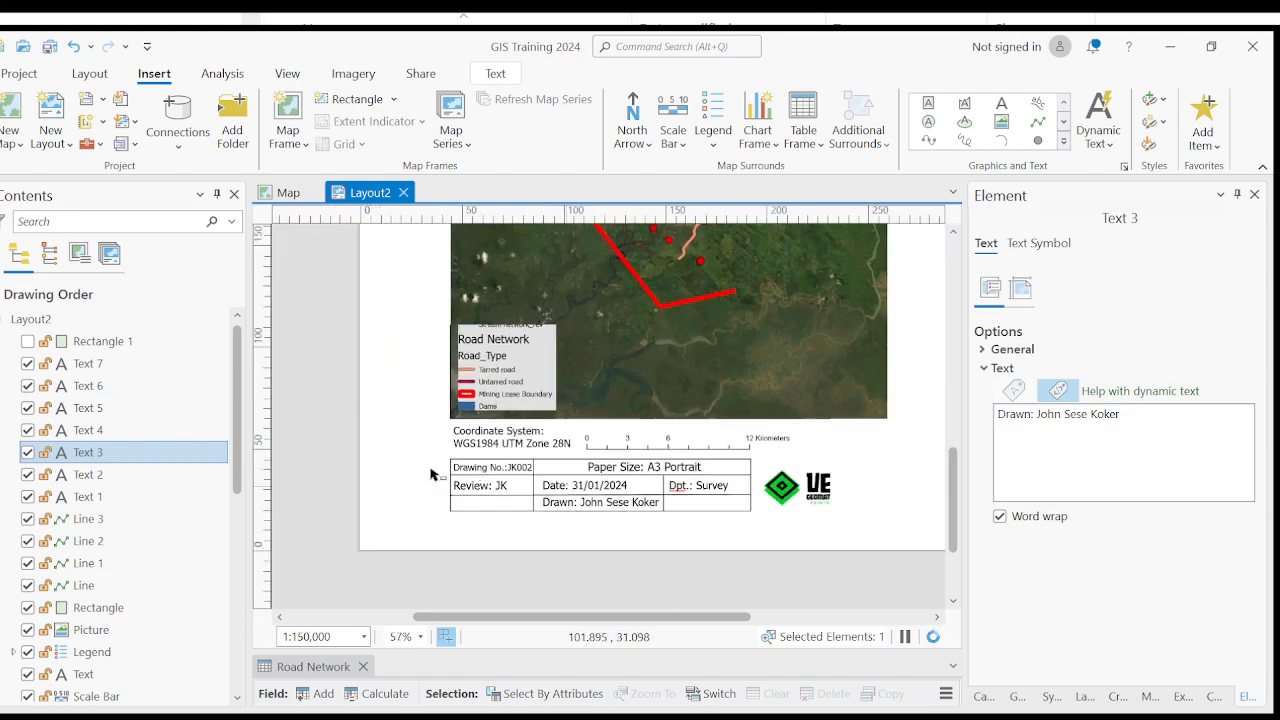
# - Add the text "Approved: SSK" in the empty title block cell below the review entry and align it with the entries above
pyautogui.scroll(4, 475, 490)
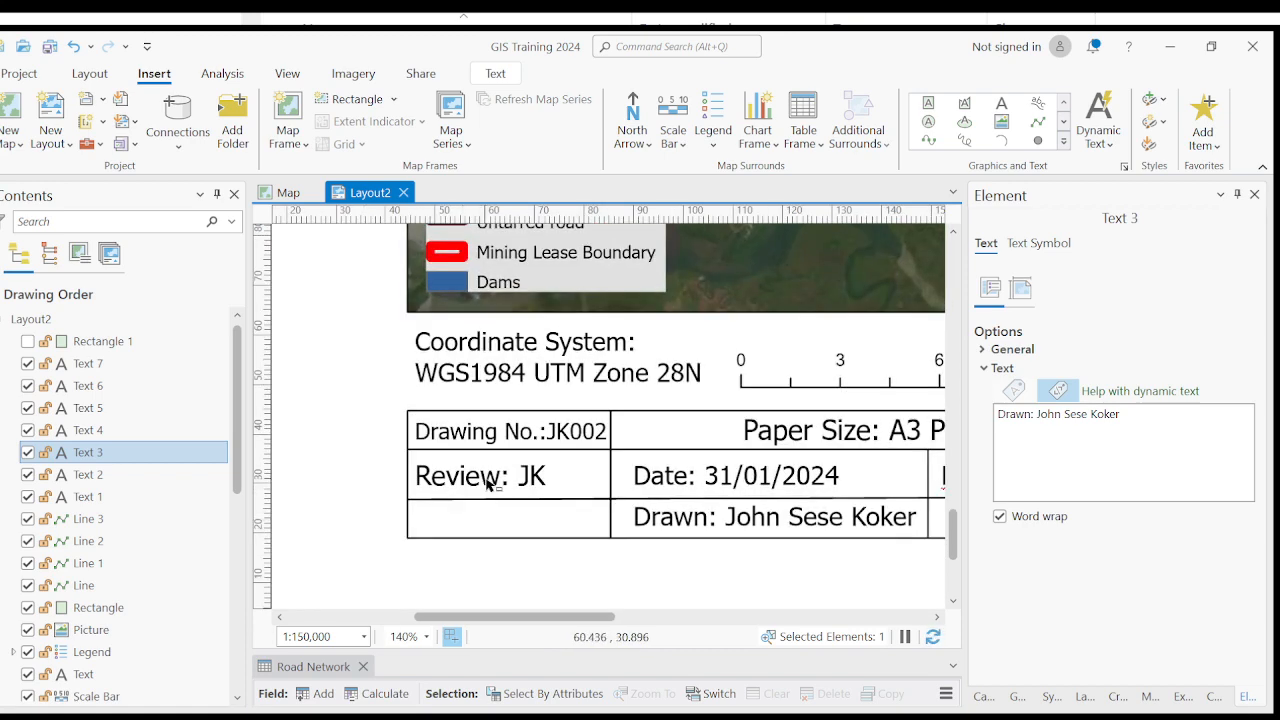
pyautogui.click(487, 487)
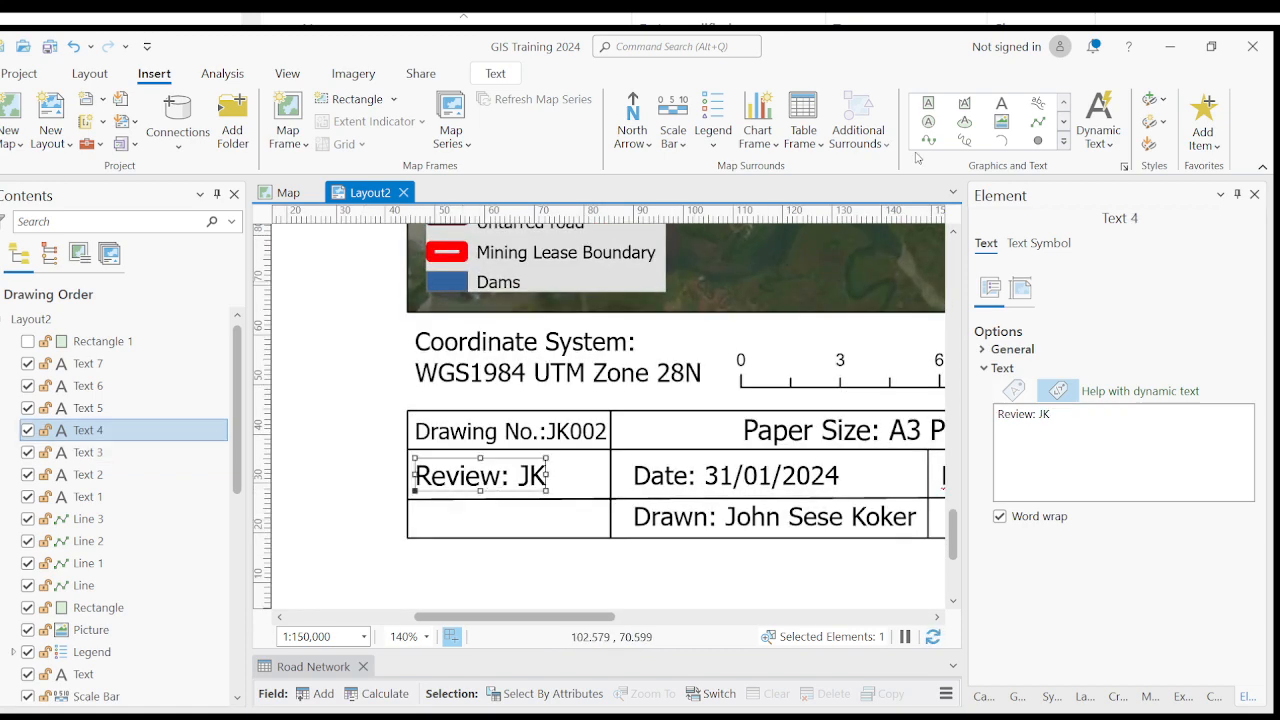
pyautogui.click(1001, 102)
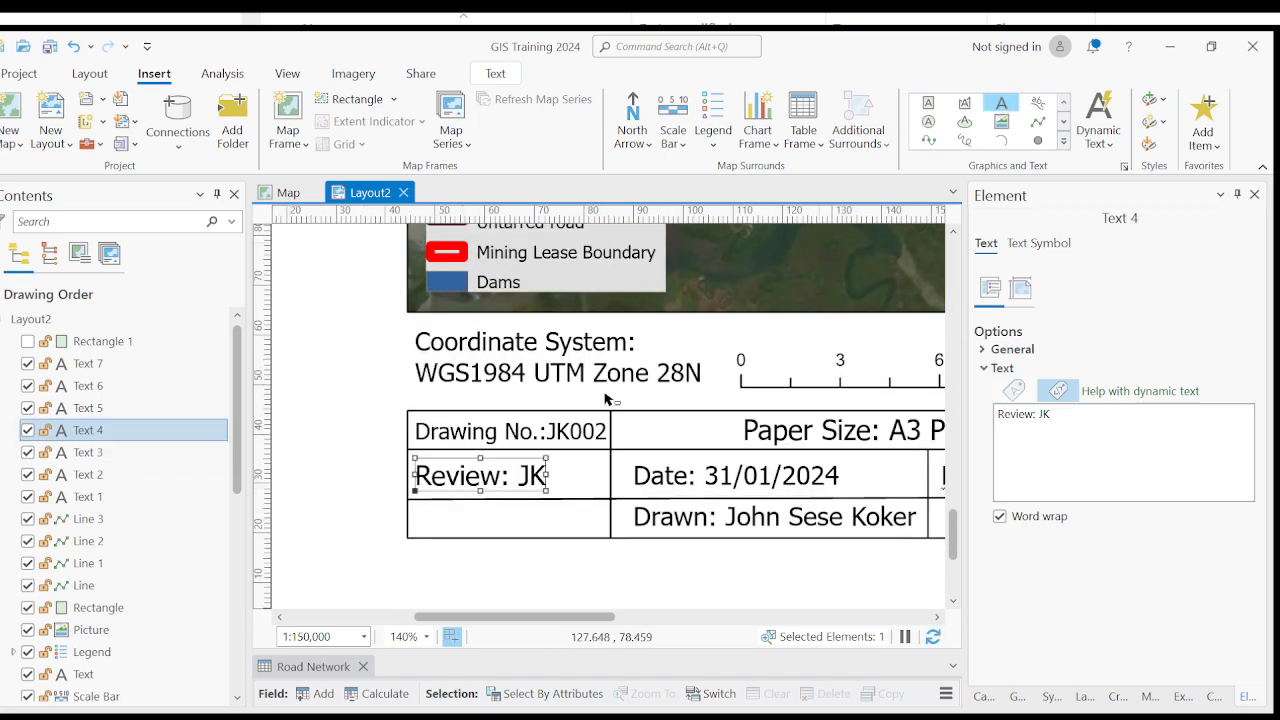
pyautogui.click(421, 527)
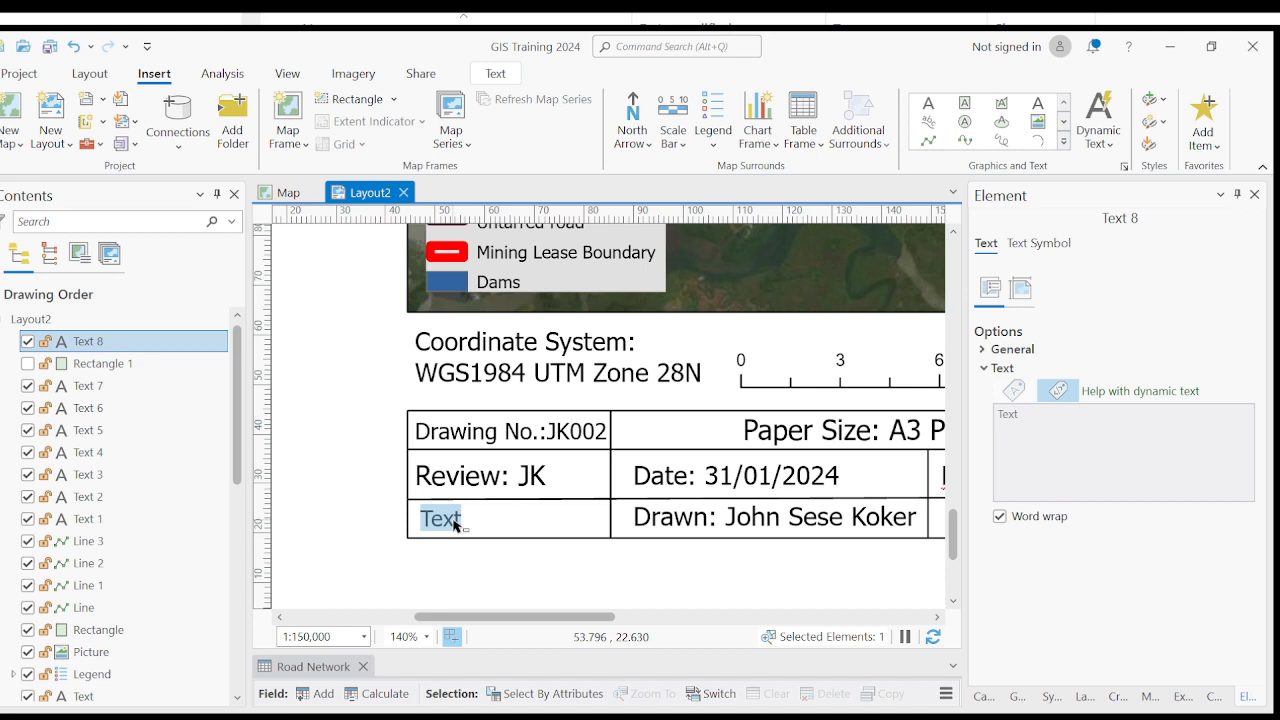
pyautogui.write('Ap')
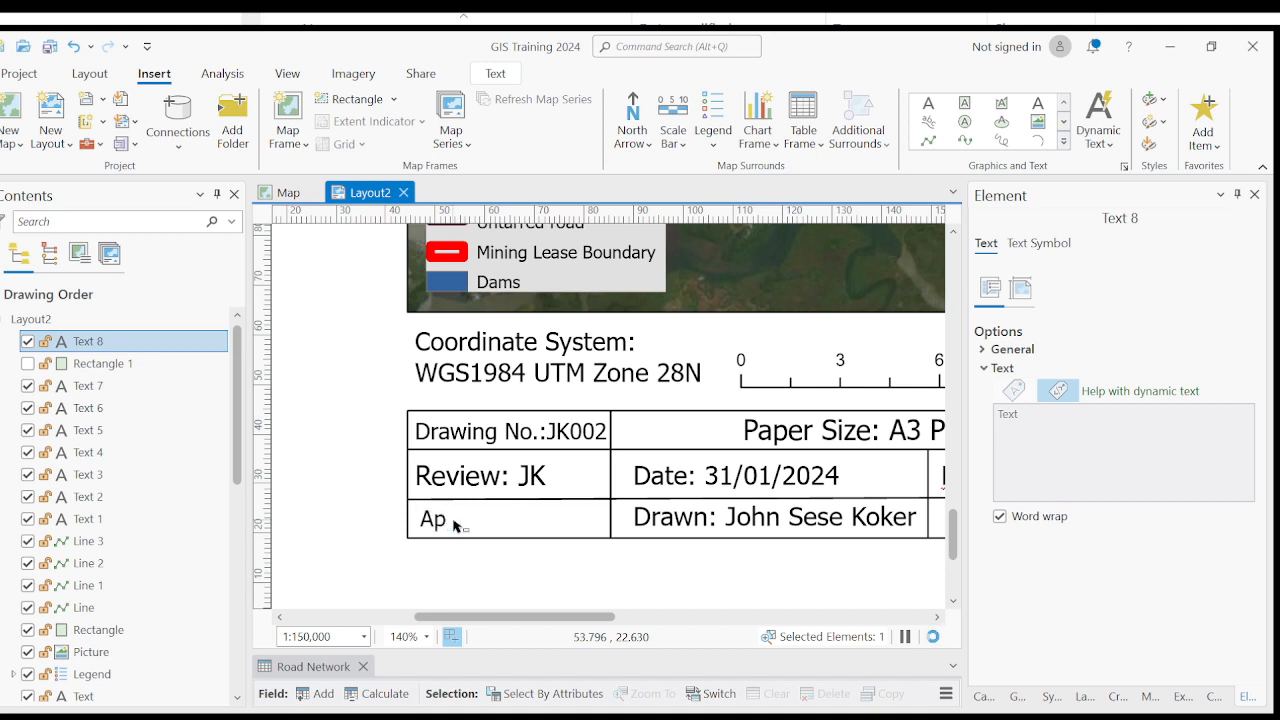
pyautogui.write('proved')
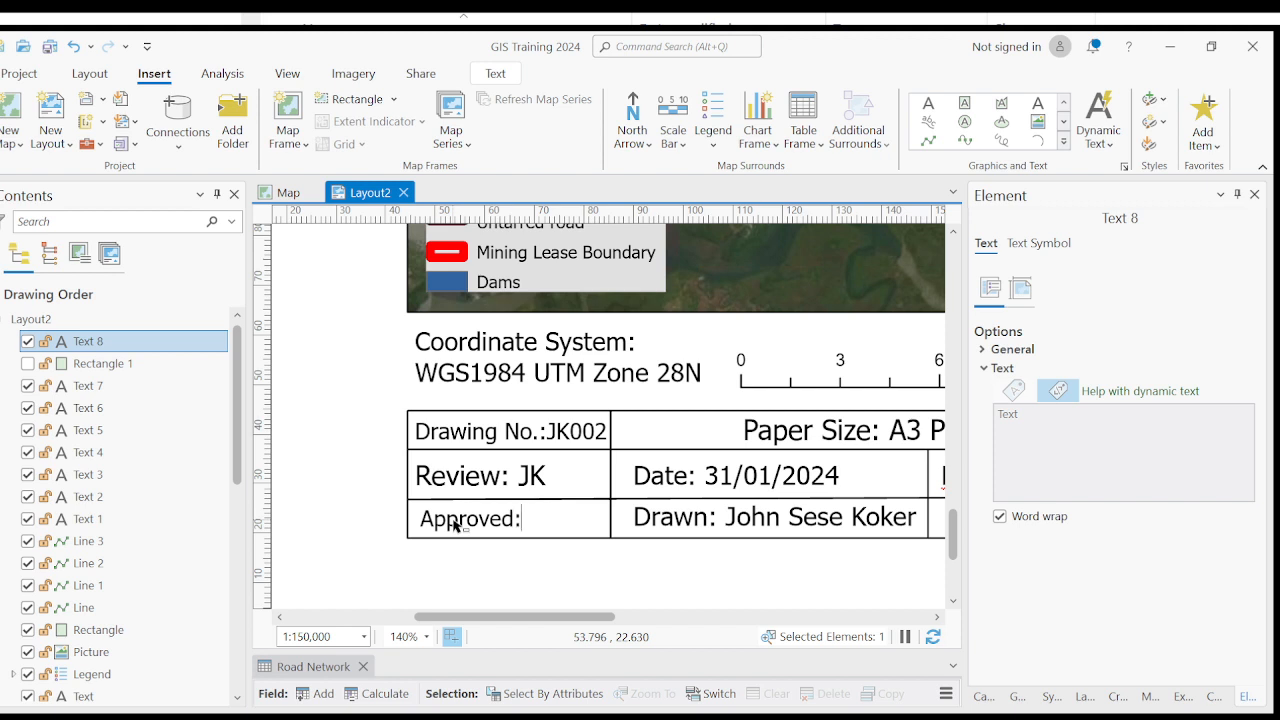
pyautogui.write(': SSK')
pyautogui.click(362, 560)
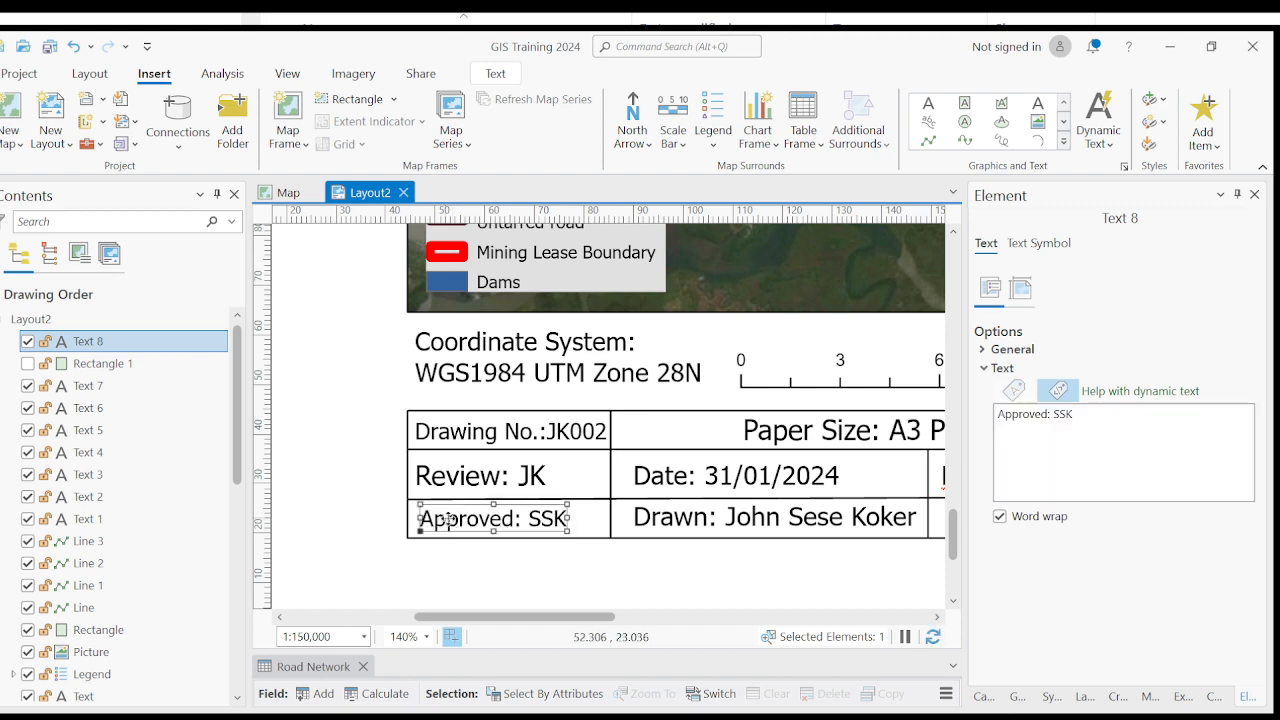
pyautogui.moveTo(465, 521); pyautogui.dragTo(461, 521)
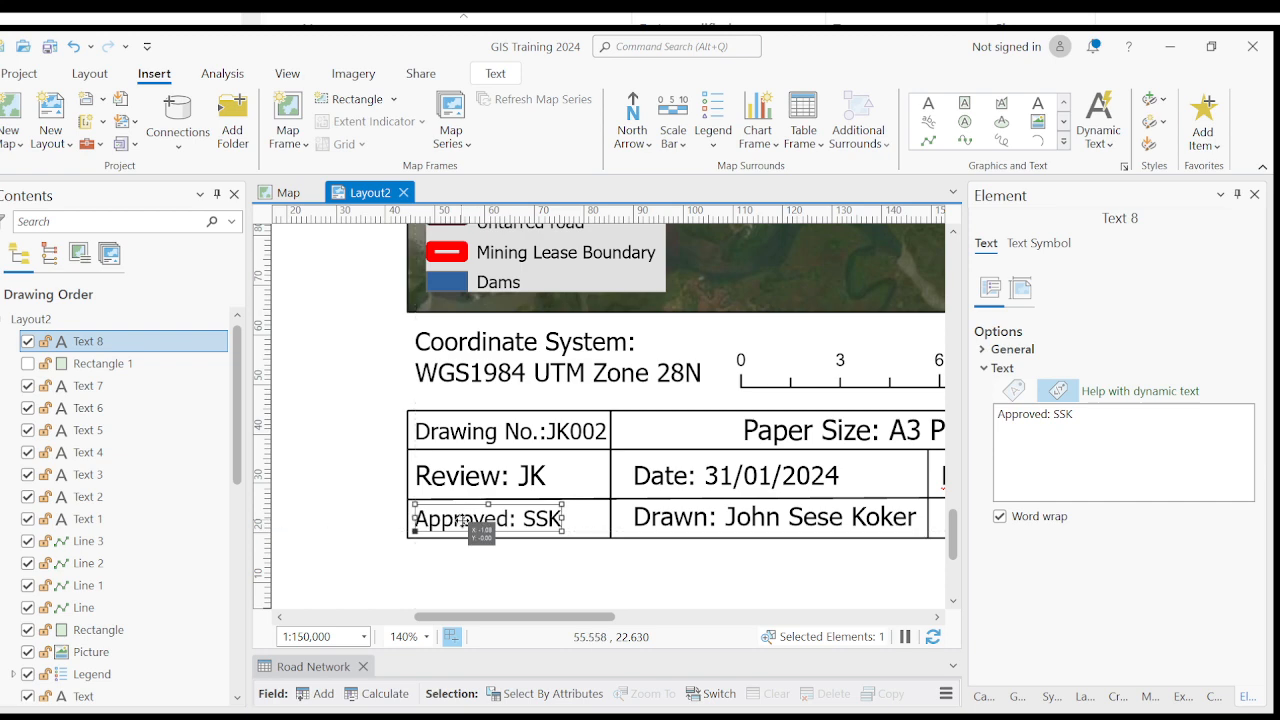
pyautogui.click(423, 560)
# - Make the outer border, Rectangle 1, visible again, test selecting at the review entry, and clear the selection
pyautogui.scroll(-5, 480, 540)
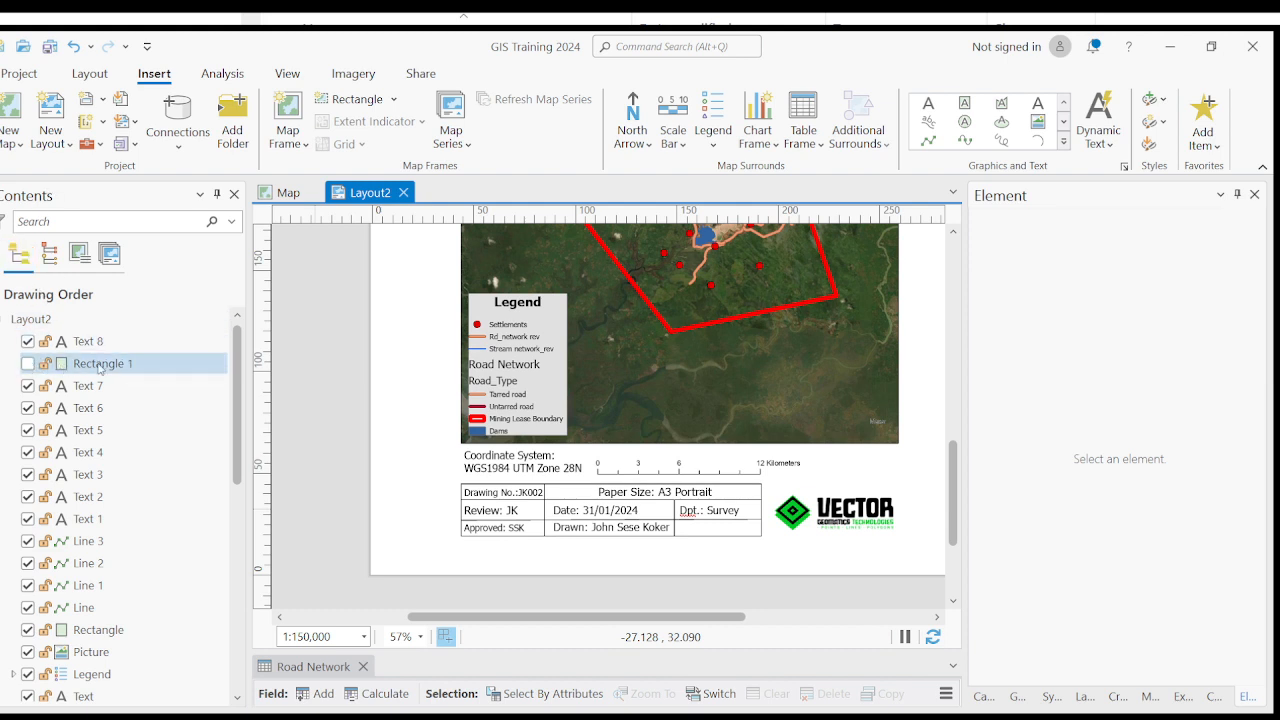
pyautogui.click(28, 368)
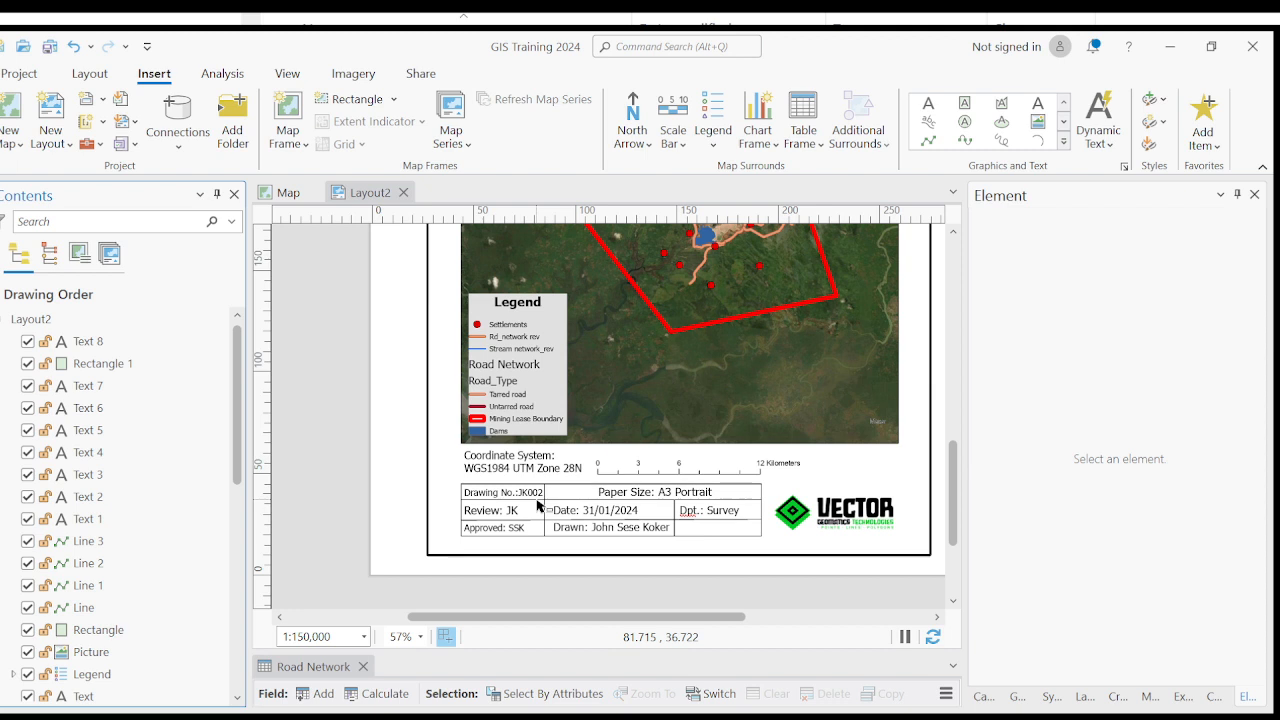
pyautogui.click(498, 511)
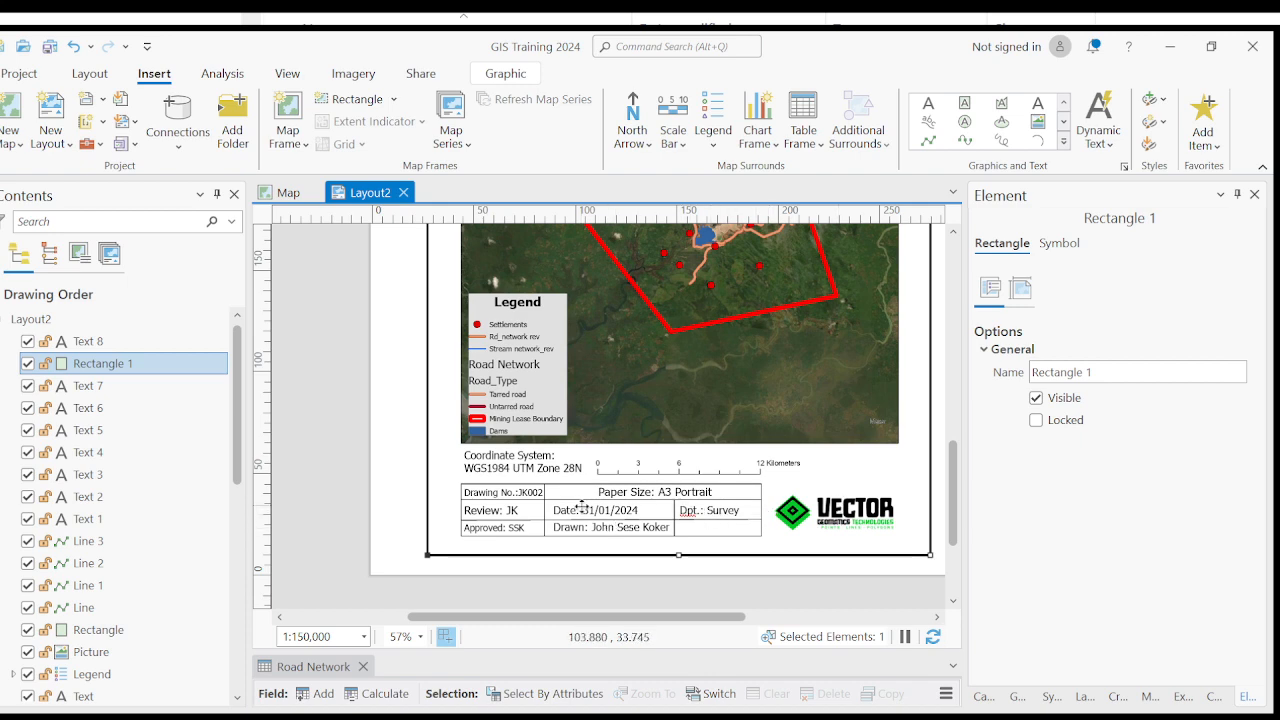
pyautogui.scroll(-2, 518, 524)
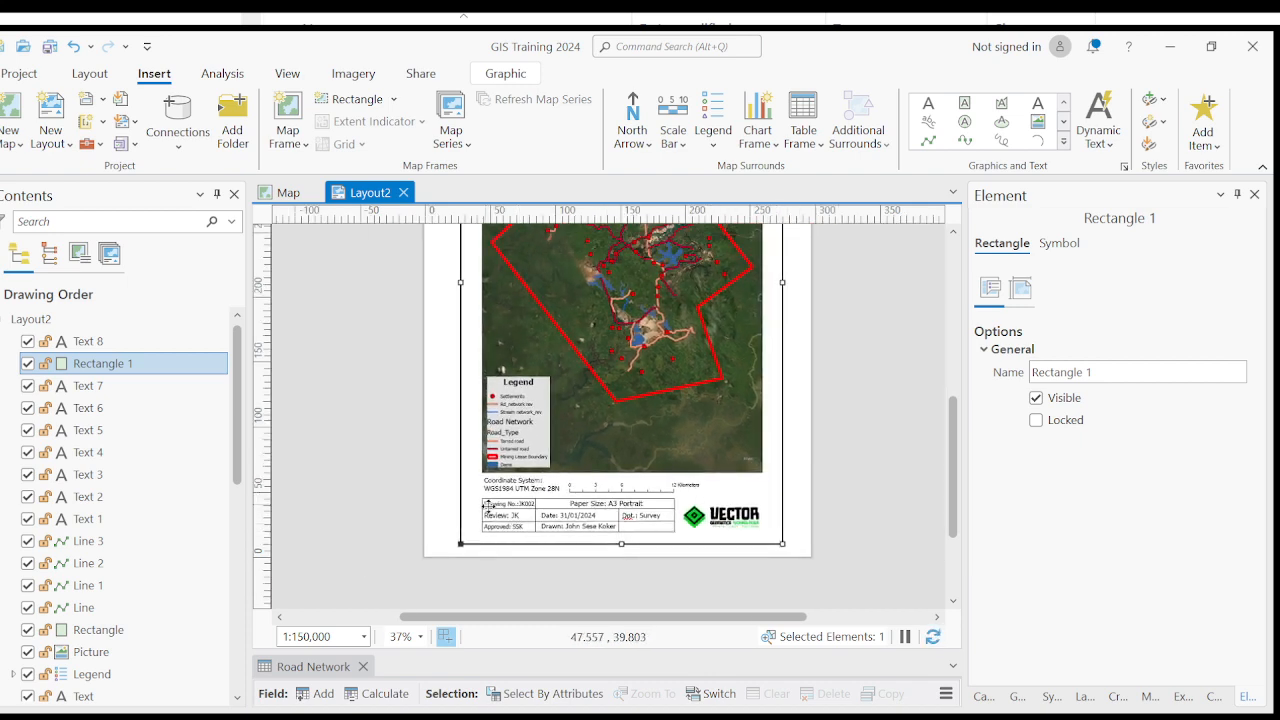
pyautogui.scroll(2, 486, 505)
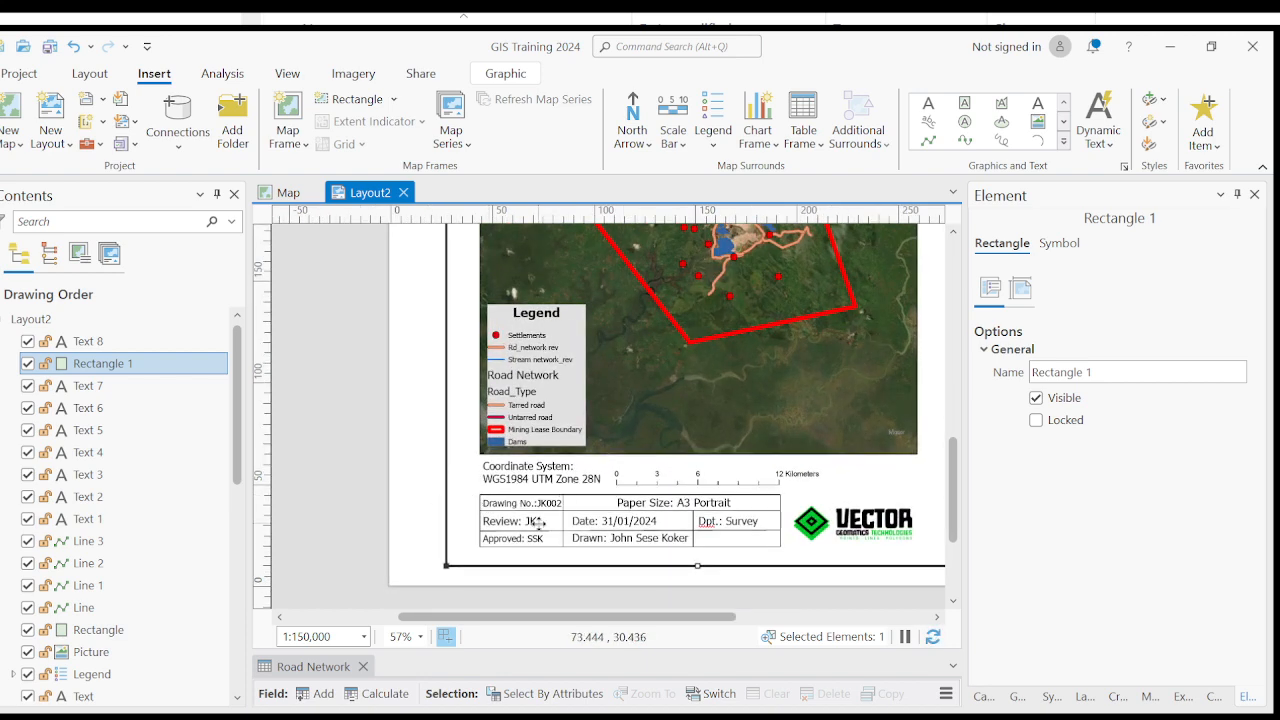
pyautogui.scroll(-2, 486, 450)
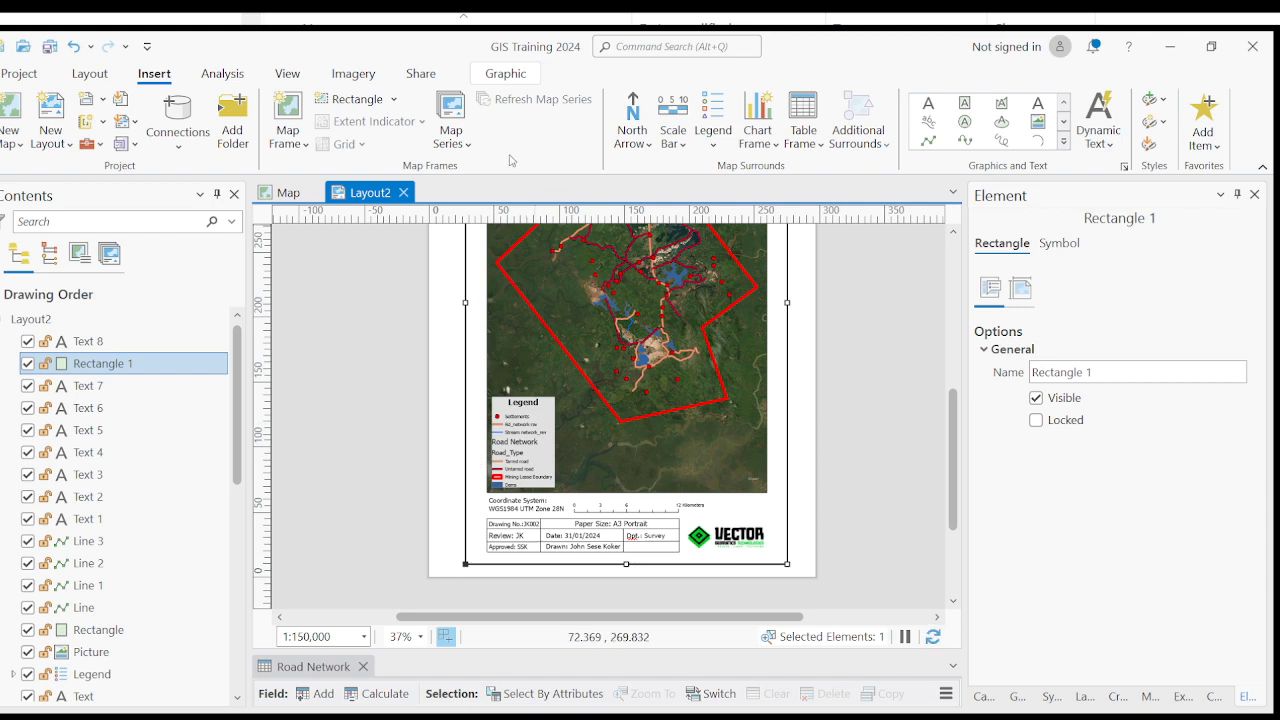
pyautogui.click(392, 486)
# - Delete the outer border, Rectangle 1, from the layout
pyautogui.scroll(-3, 590, 415)
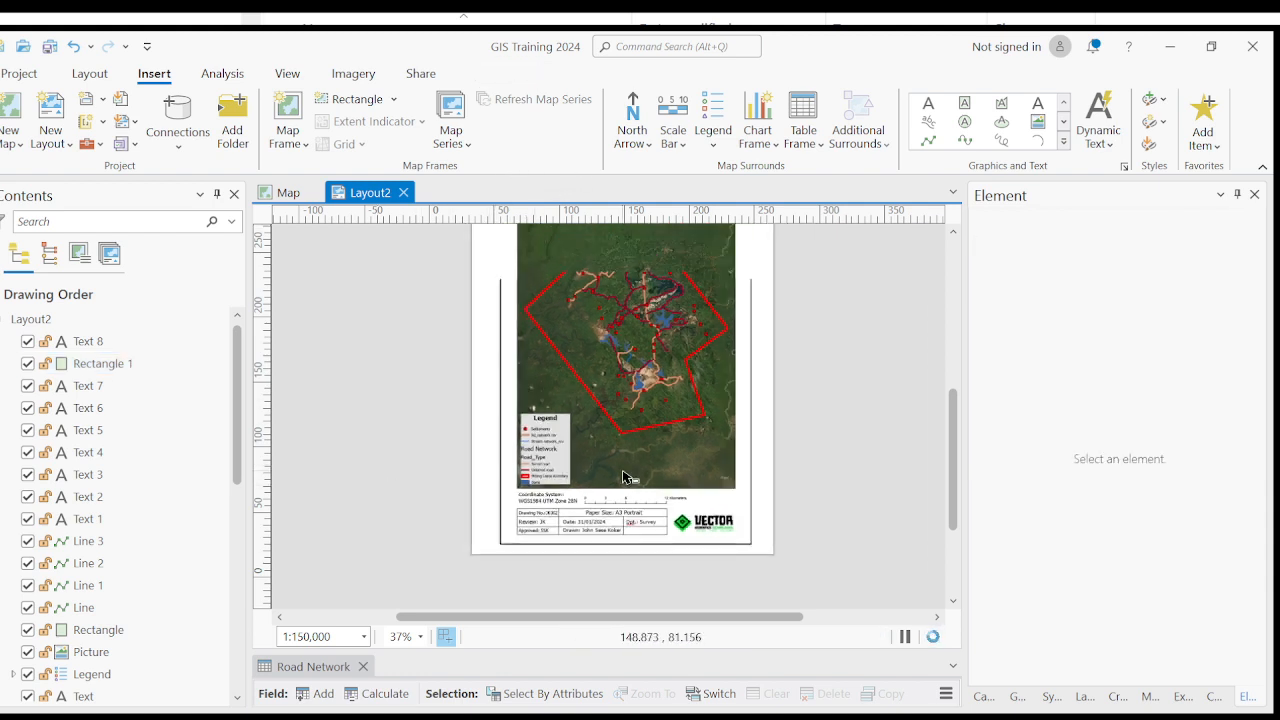
pyautogui.scroll(2, 588, 412)
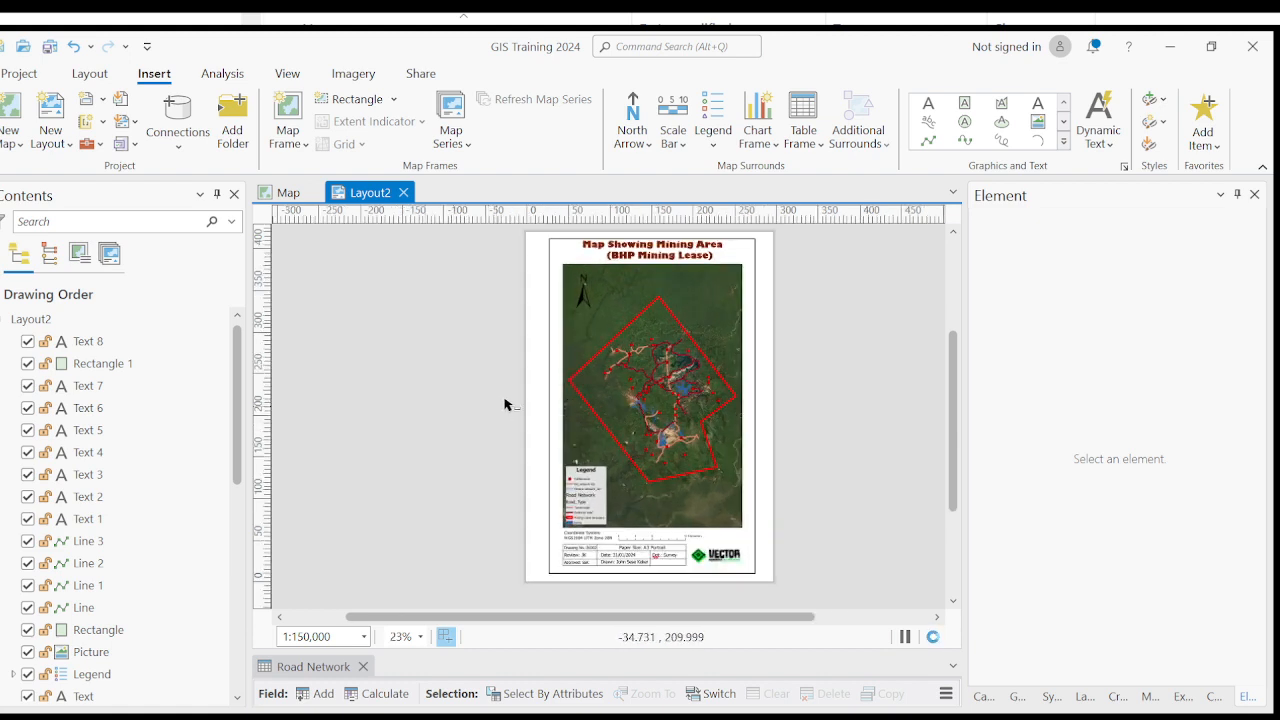
pyautogui.click(550, 362)
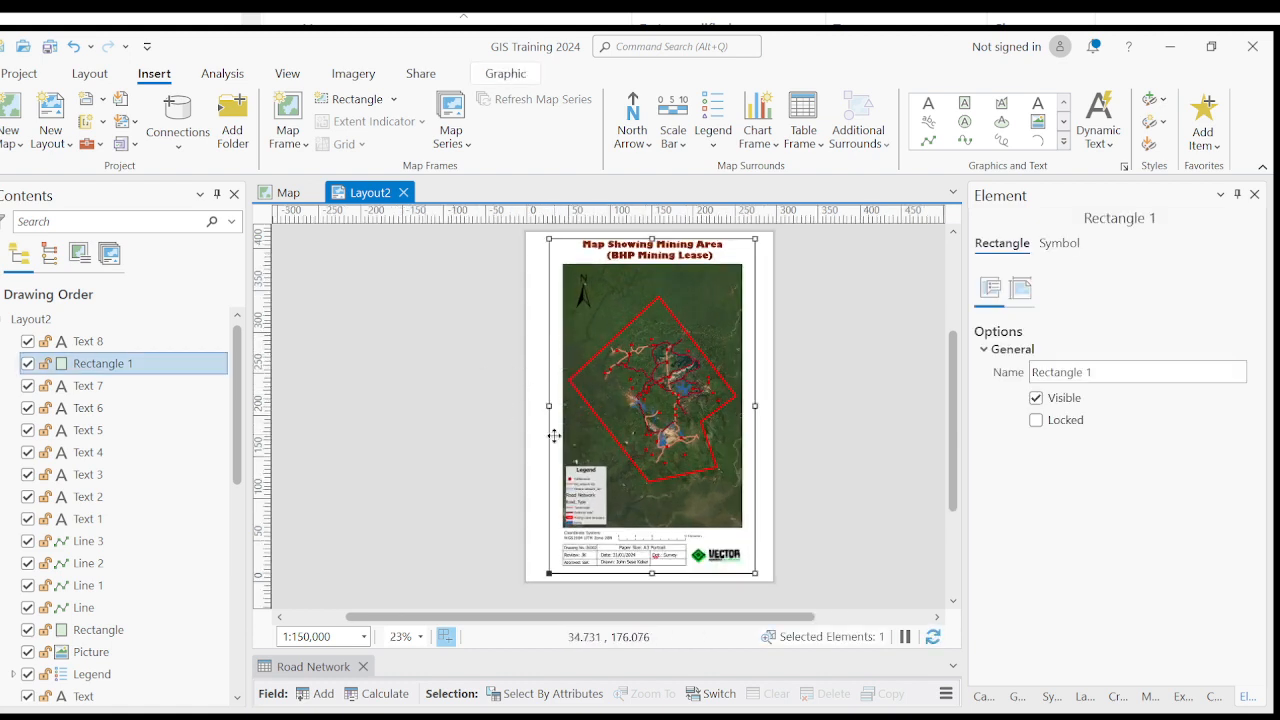
pyautogui.click(423, 429)
pyautogui.click(554, 329)
pyautogui.click(557, 367)
pyautogui.click(557, 367)
pyautogui.press('Delete')
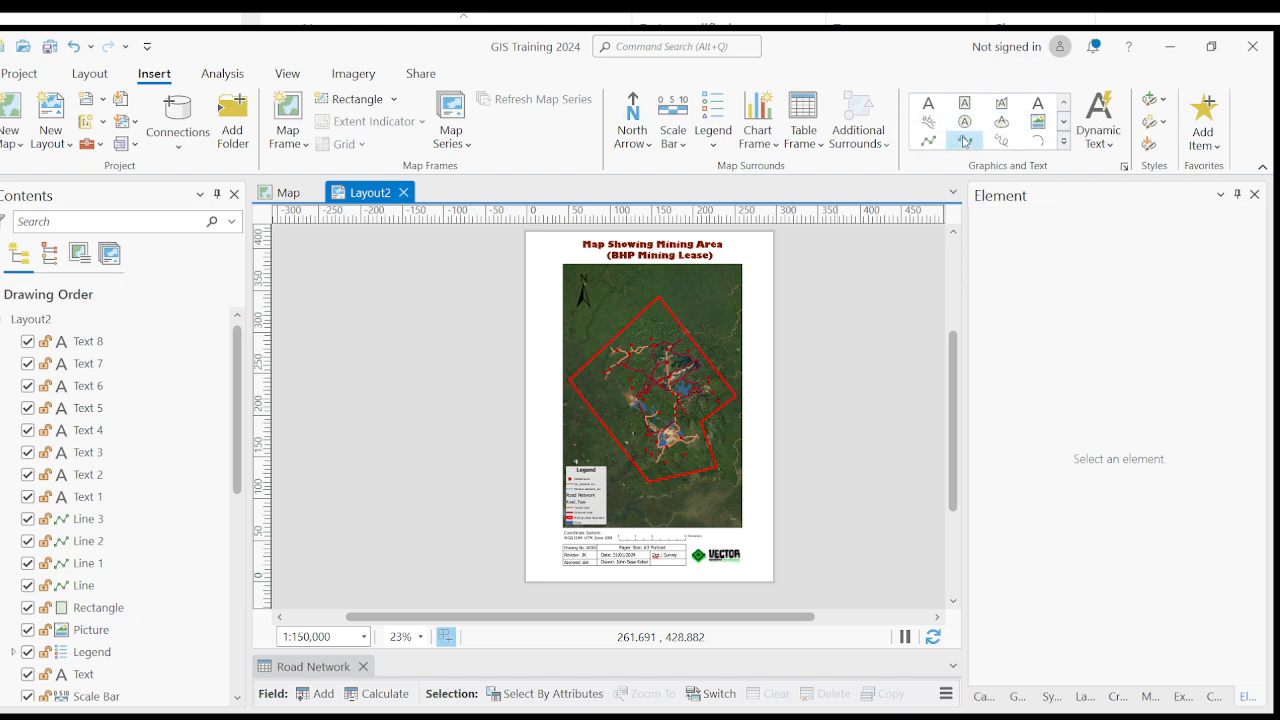
# - Draw a new border rectangle around the map title, map and title block, just inside the page edges, and deselect it
pyautogui.click(1063, 121)
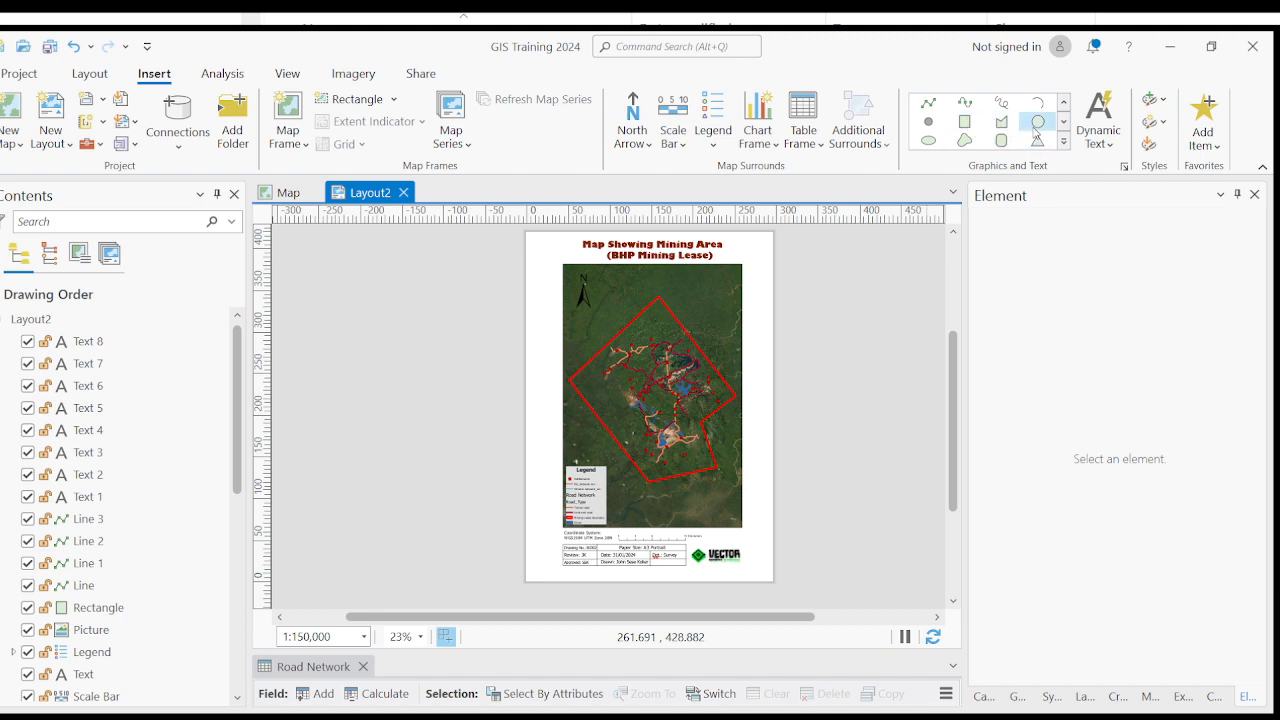
pyautogui.click(966, 122)
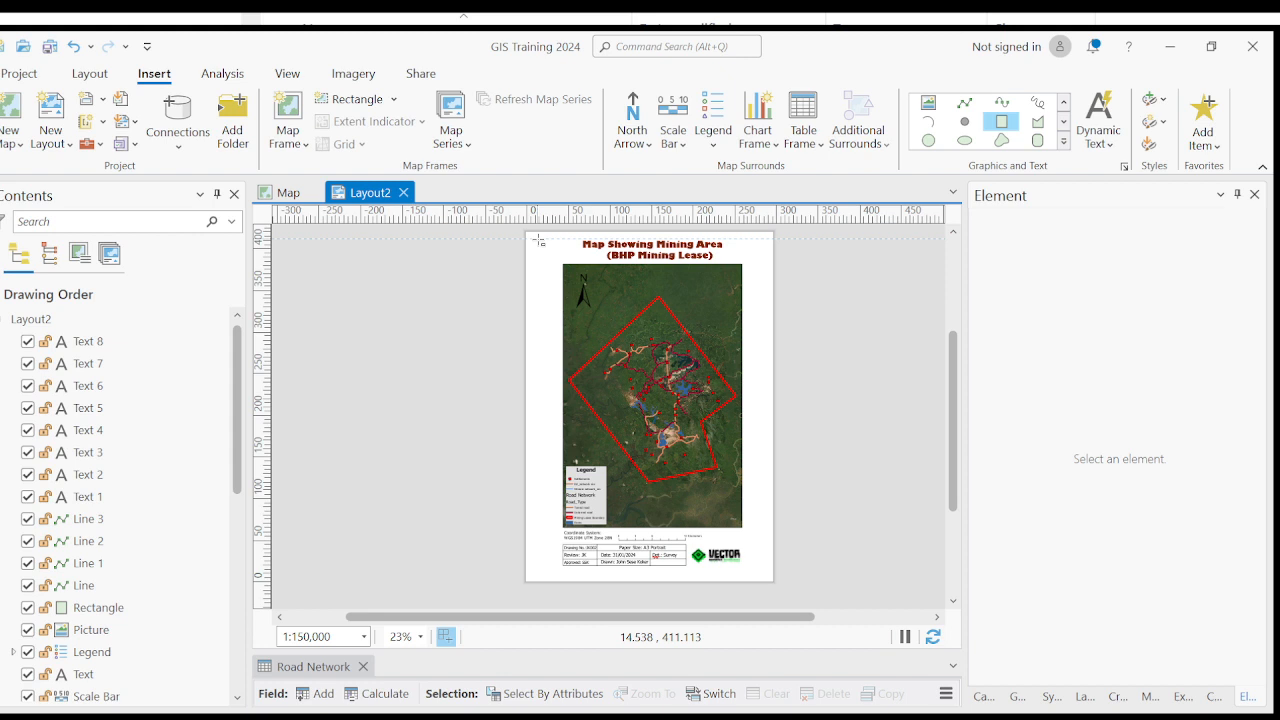
pyautogui.moveTo(538, 240); pyautogui.dragTo(764, 576)
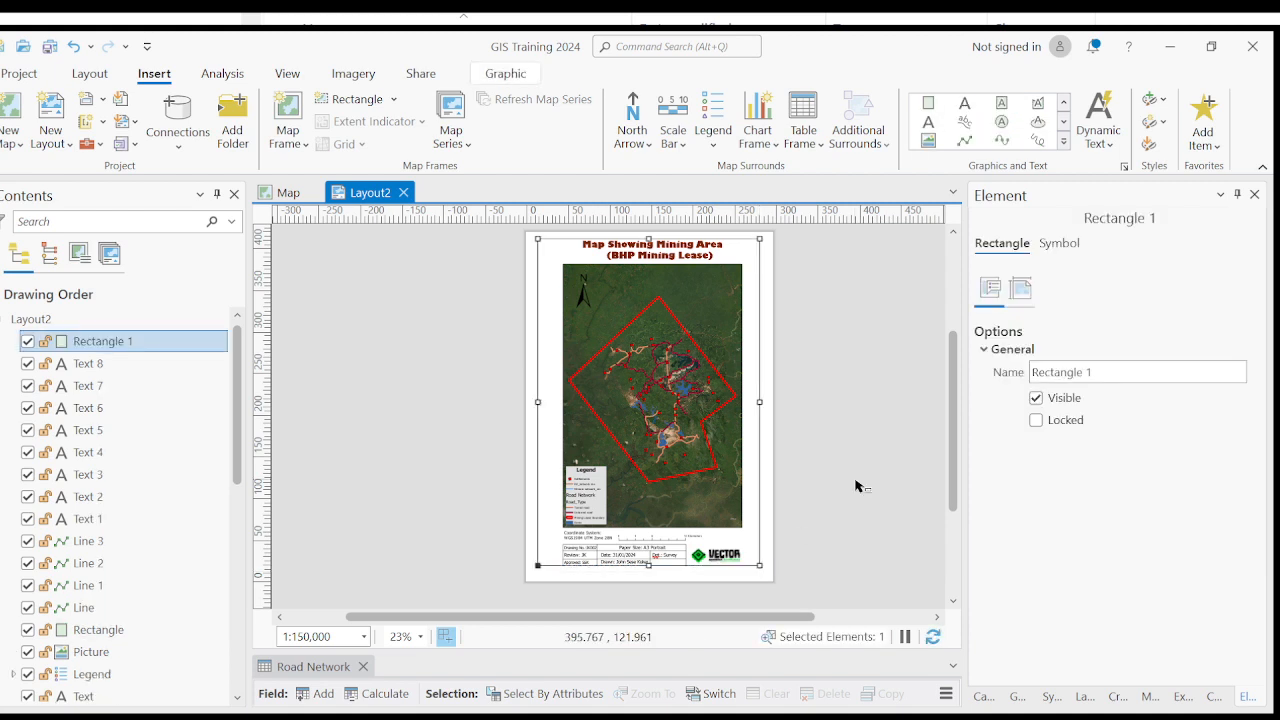
pyautogui.click(431, 523)
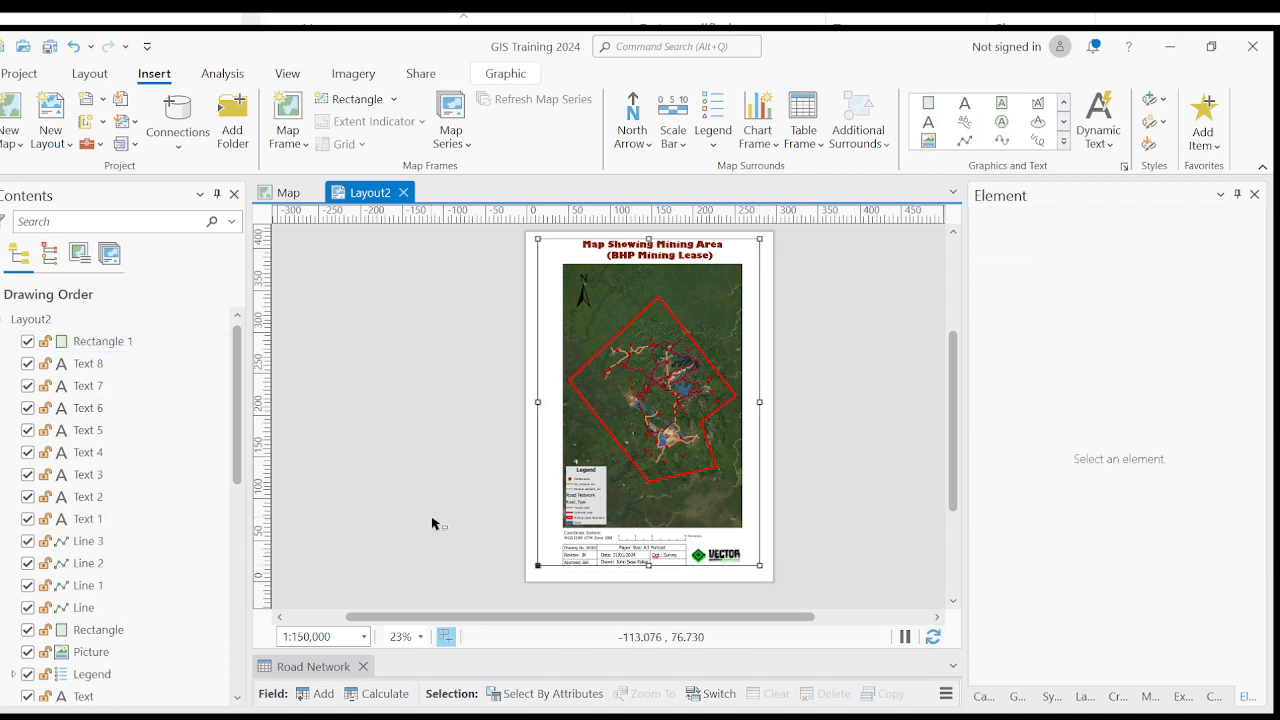
# - Extend the lower edge of the new border rectangle below the title block, leaving a gap under its cells, and deselect it
pyautogui.click(543, 423)
pyautogui.click(349, 394)
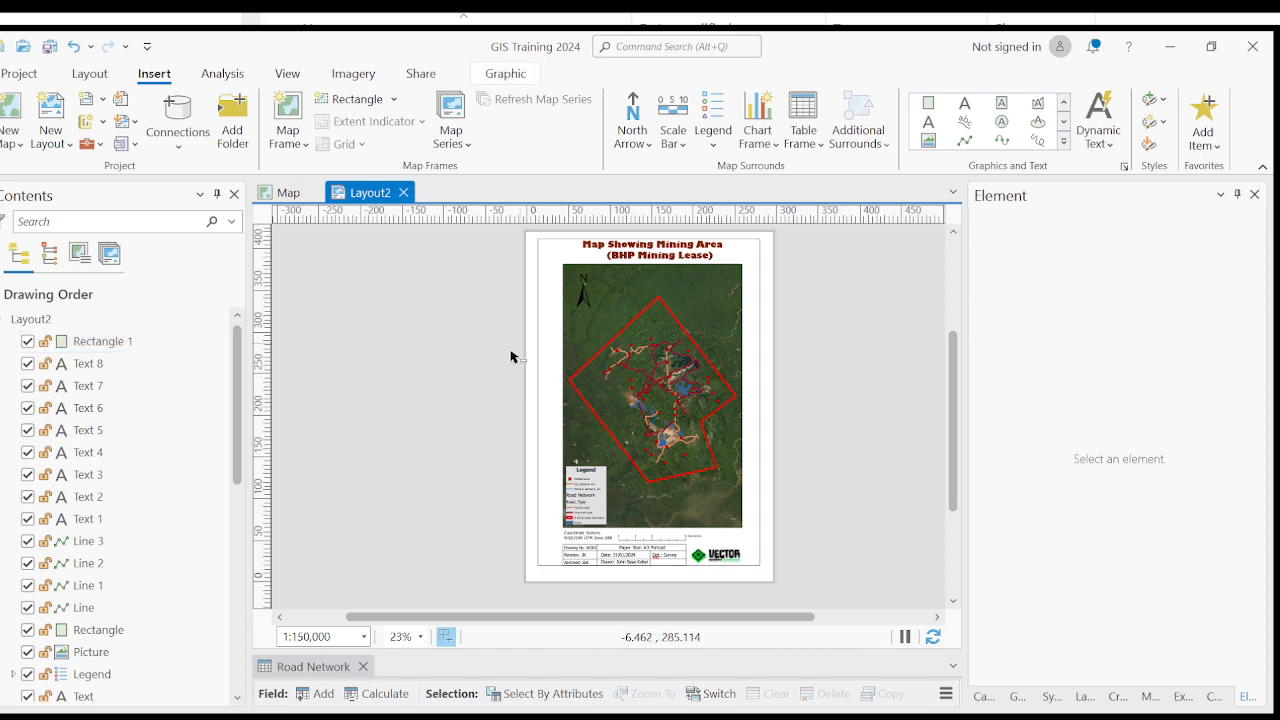
pyautogui.click(544, 340)
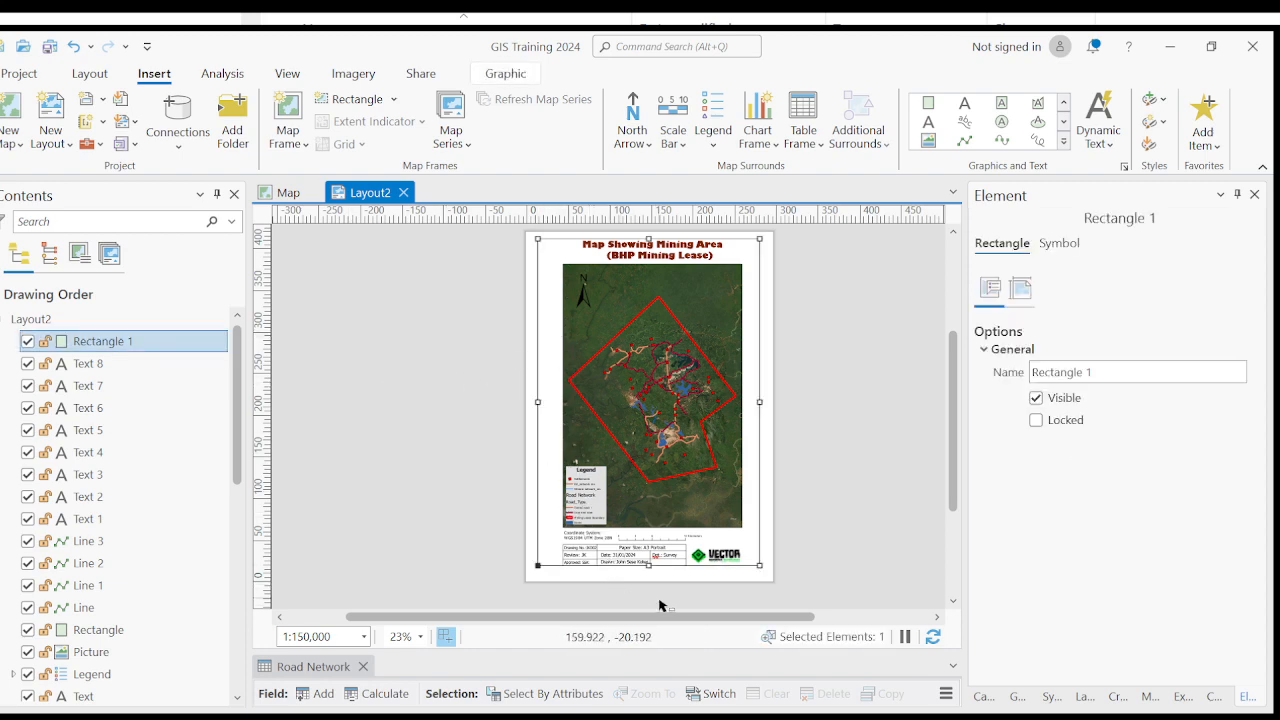
pyautogui.scroll(5, 659, 605)
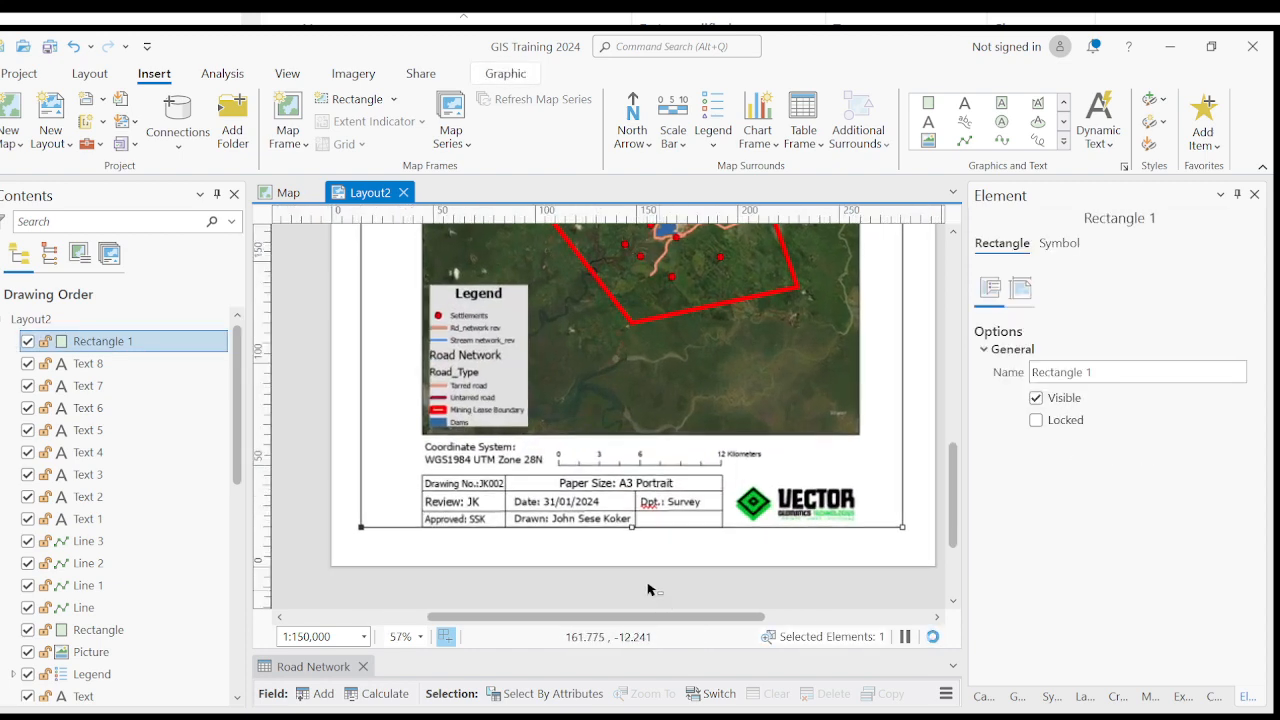
pyautogui.scroll(3, 648, 590)
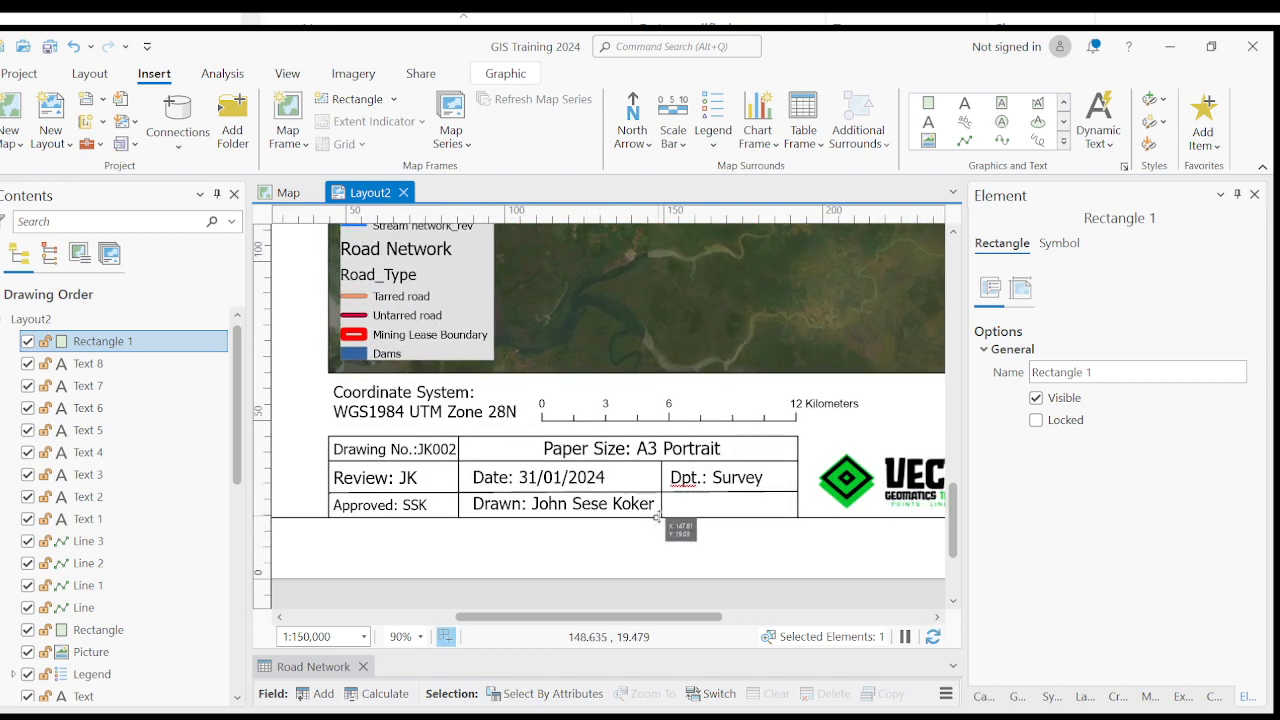
pyautogui.moveTo(657, 516); pyautogui.dragTo(656, 542)
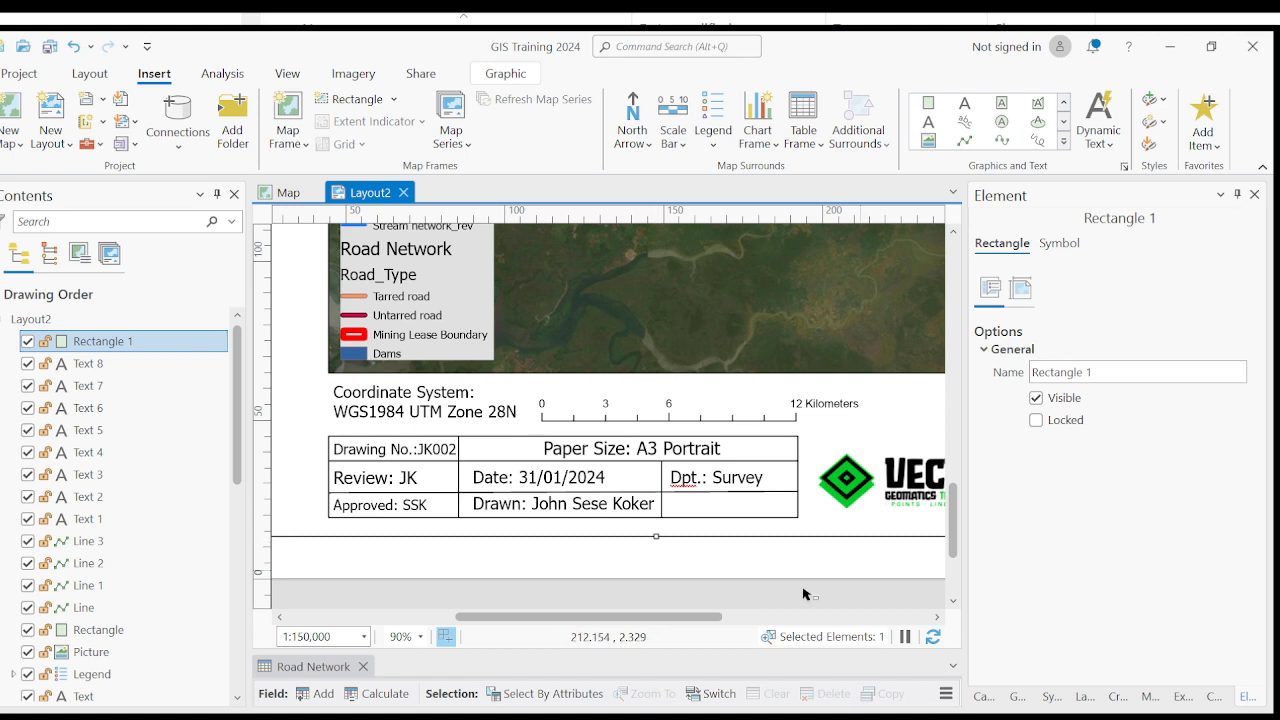
pyautogui.moveTo(658, 538); pyautogui.dragTo(658, 548)
pyautogui.scroll(-5, 658, 548)
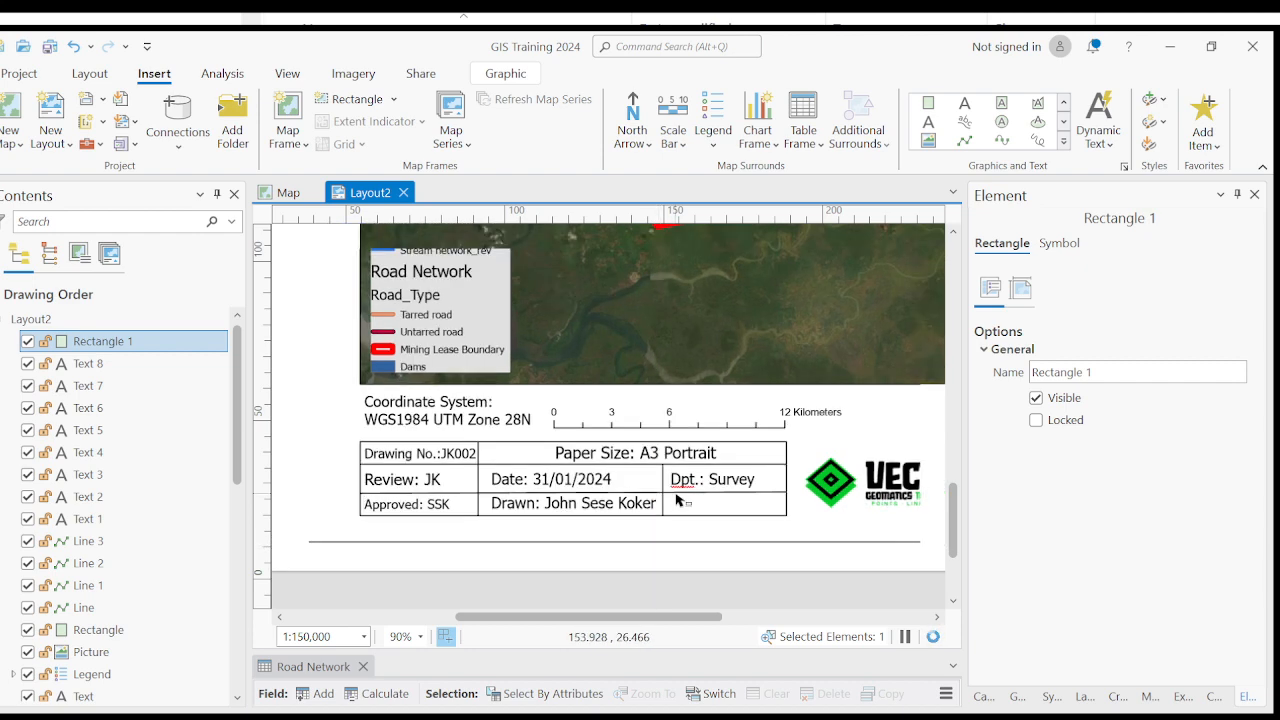
pyautogui.click(746, 537)
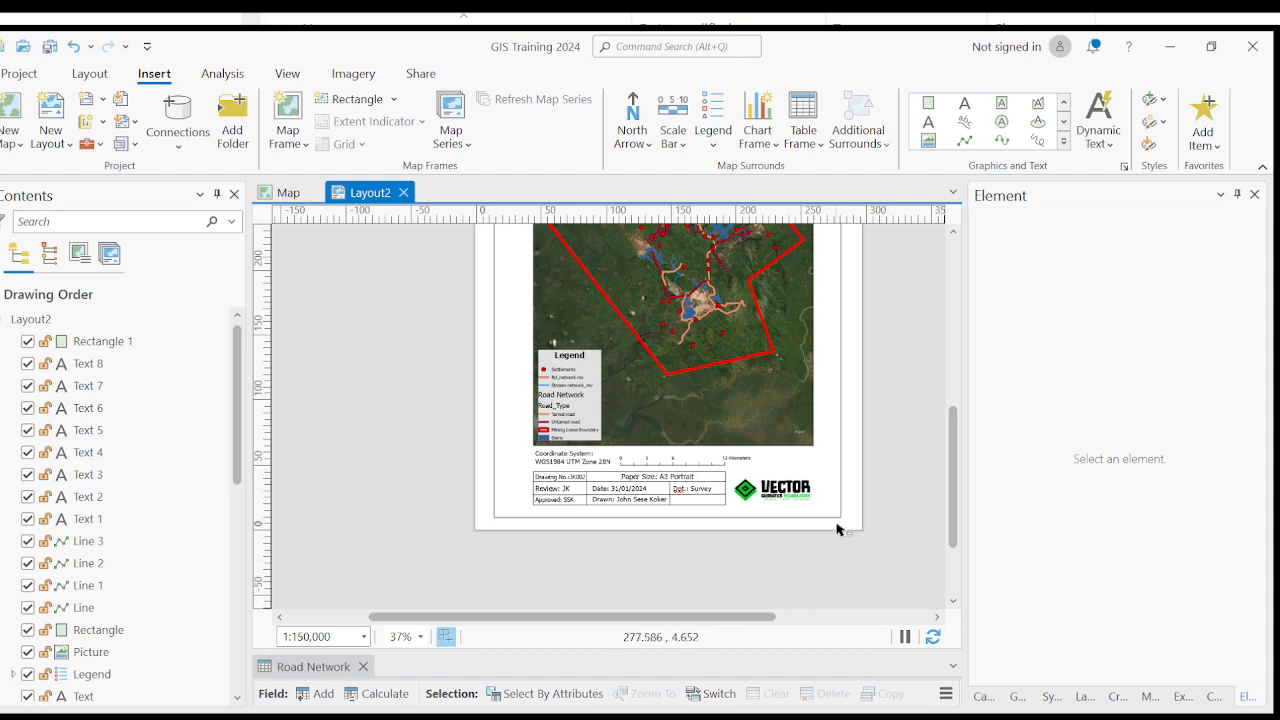
# - Examine the new border's spacing to the title block, map frame and page edges along its lower and right sides
pyautogui.moveTo(837, 530); pyautogui.dragTo(798, 568)
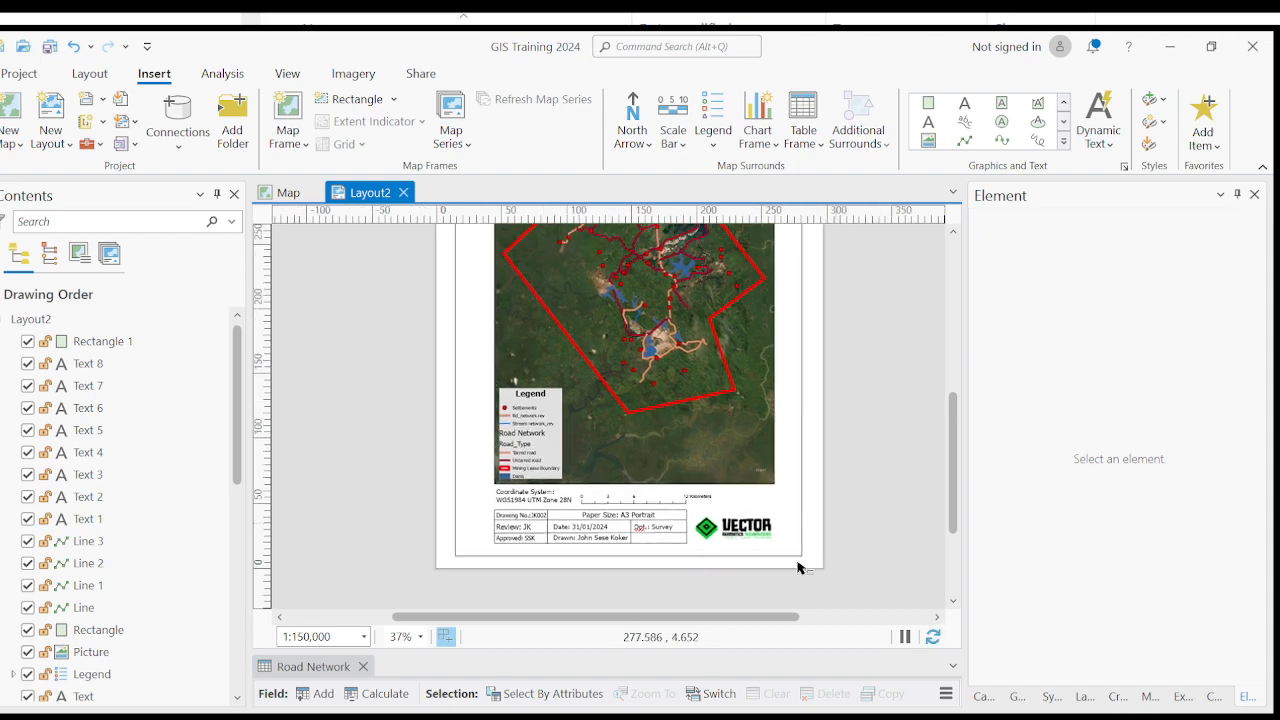
pyautogui.scroll(-2, 797, 567)
pyautogui.moveTo(811, 514); pyautogui.dragTo(786, 537)
pyautogui.scroll(1, 754, 588)
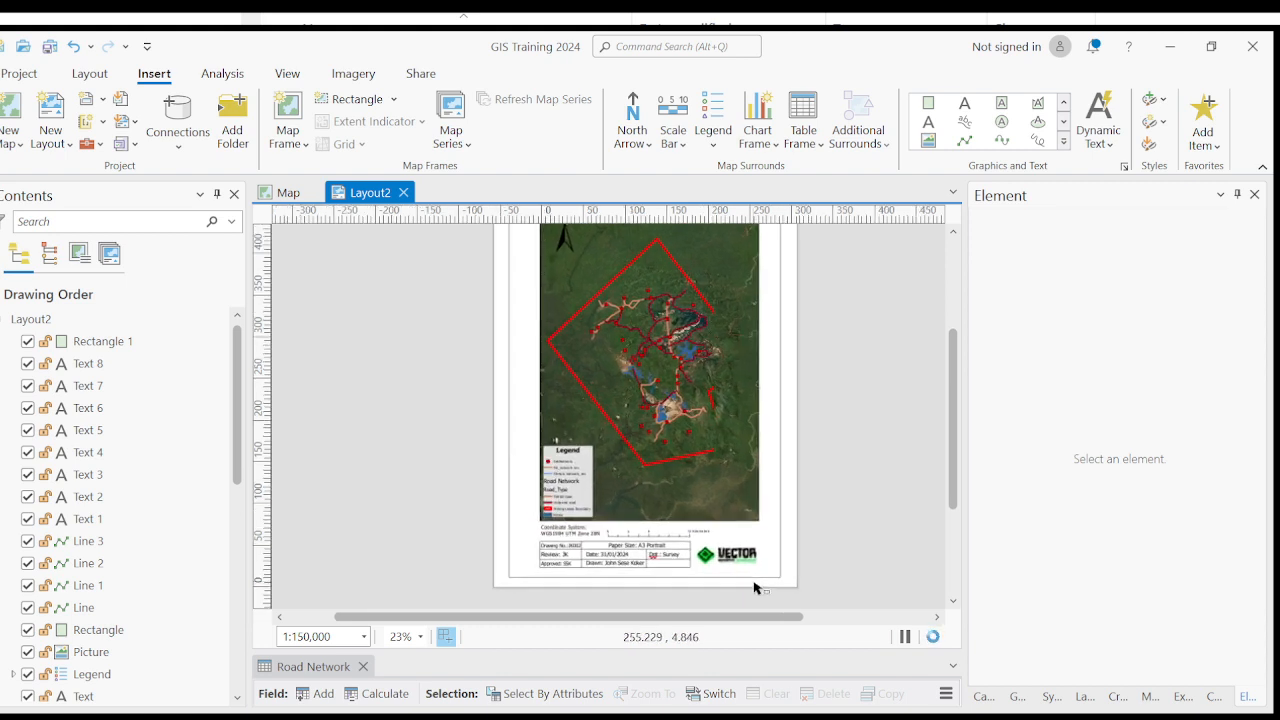
pyautogui.scroll(2, 754, 588)
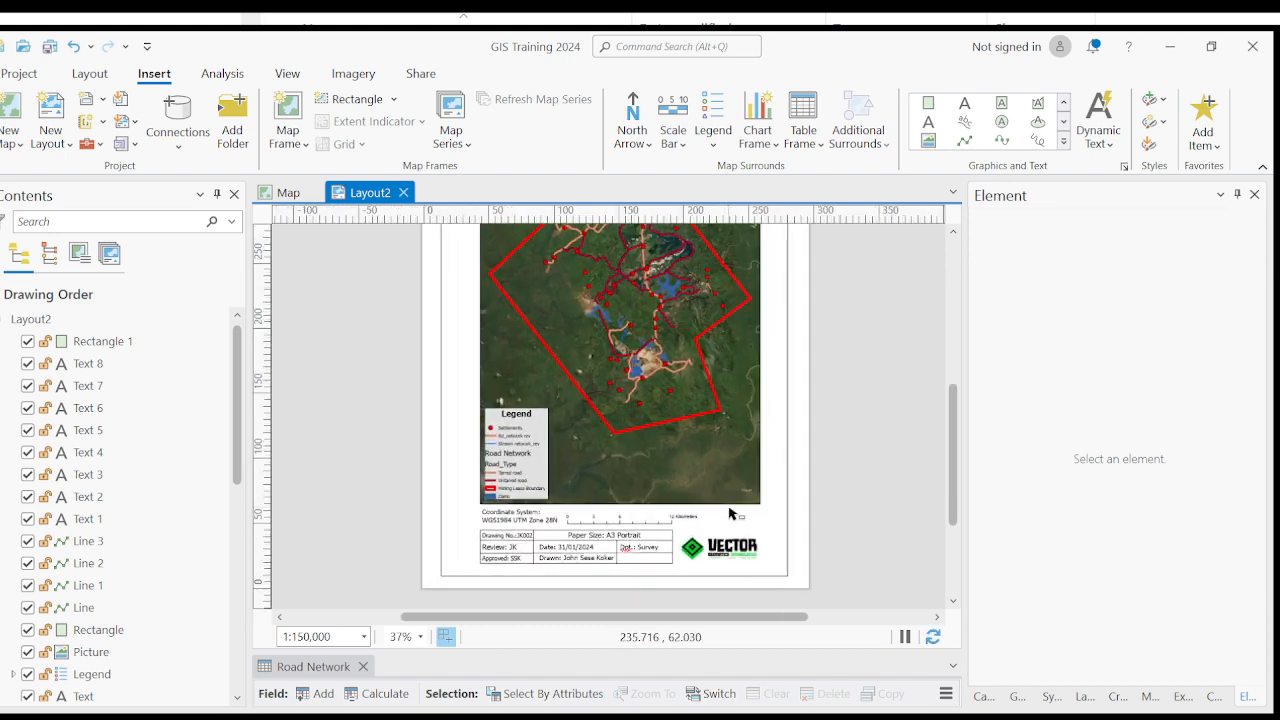
pyautogui.click(448, 568)
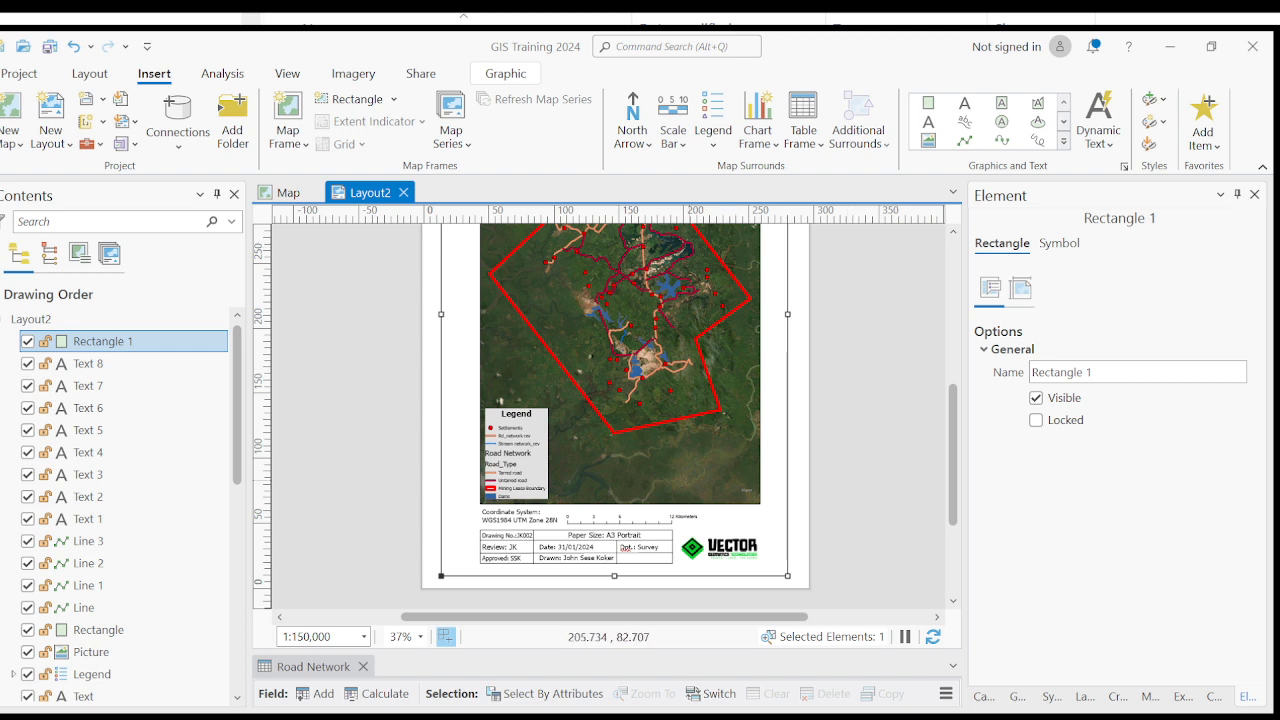
pyautogui.moveTo(757, 438); pyautogui.dragTo(754, 447)
pyautogui.click(838, 413)
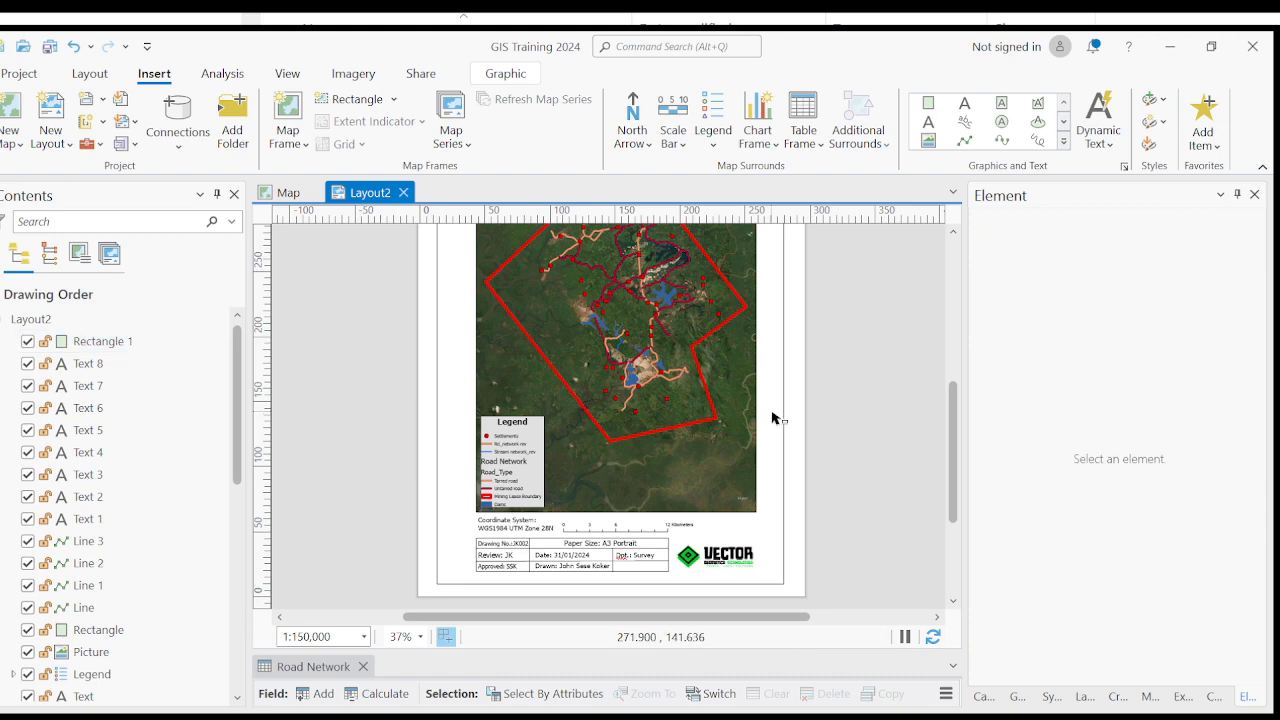
pyautogui.click(782, 398)
pyautogui.scroll(1, 782, 398)
pyautogui.scroll(2, 782, 398)
pyautogui.click(860, 373)
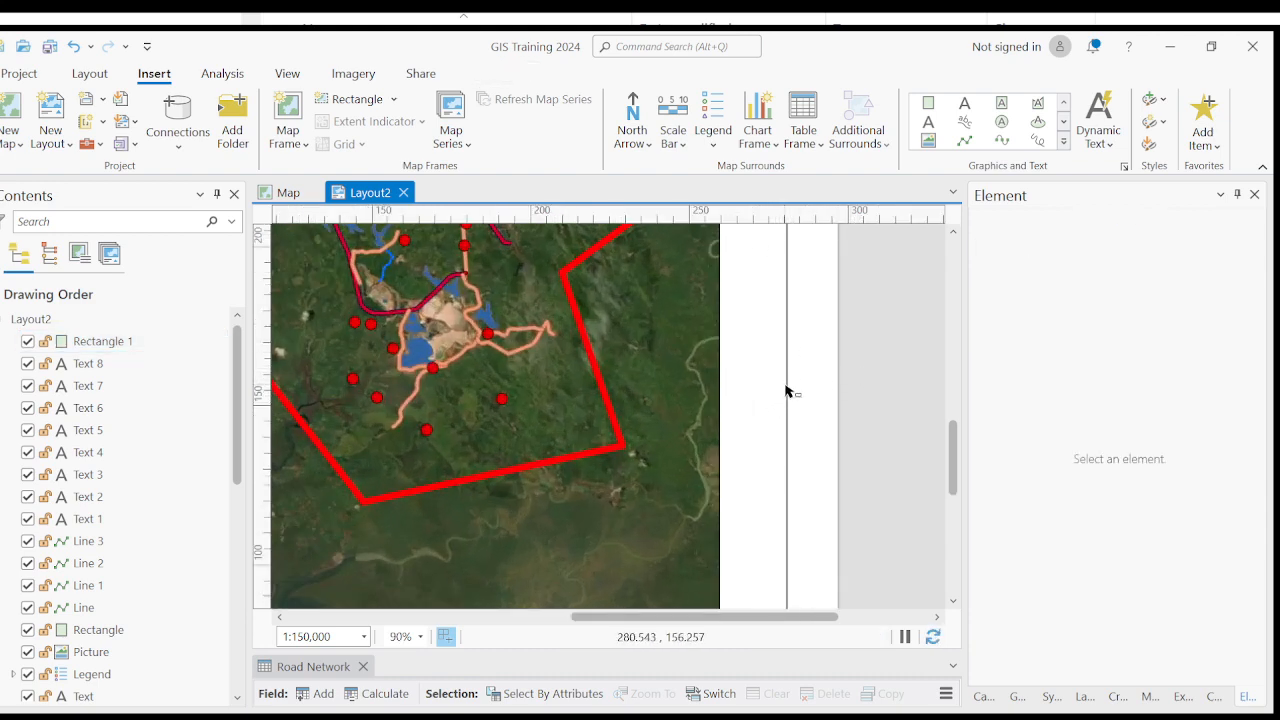
pyautogui.scroll(-1, 786, 392)
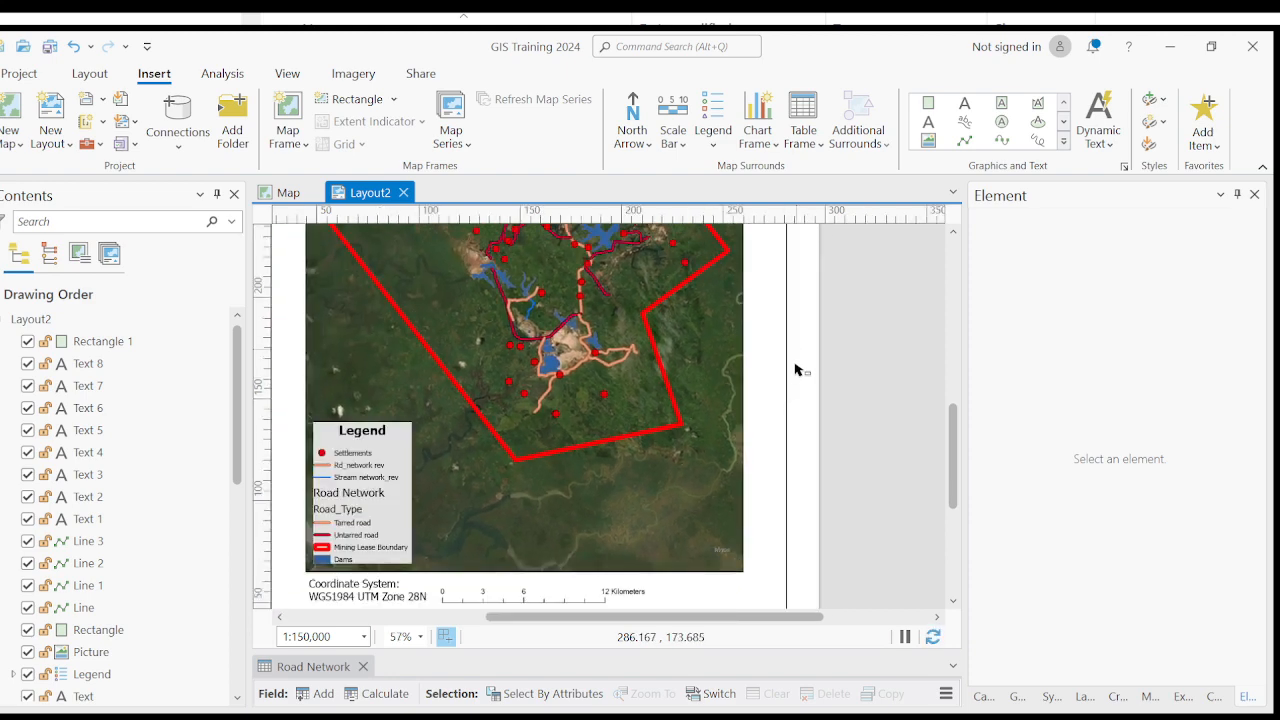
pyautogui.click(786, 390)
pyautogui.scroll(2, 786, 390)
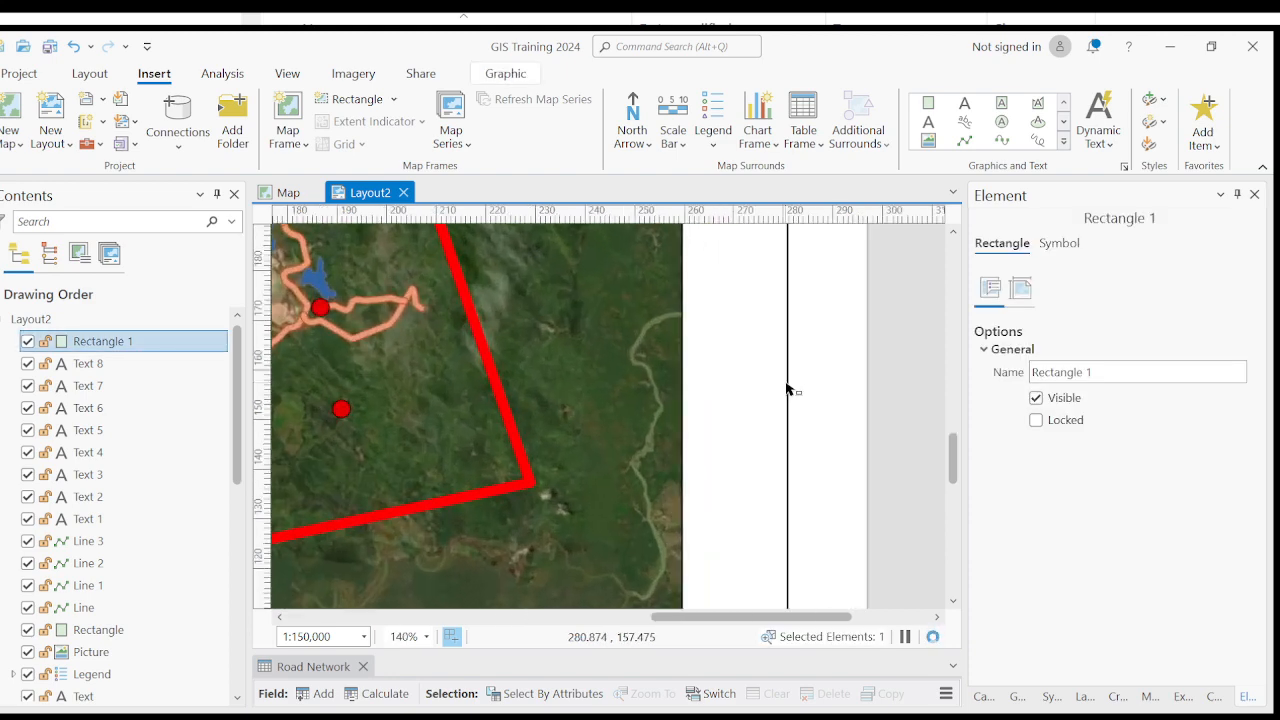
pyautogui.scroll(-3, 817, 366)
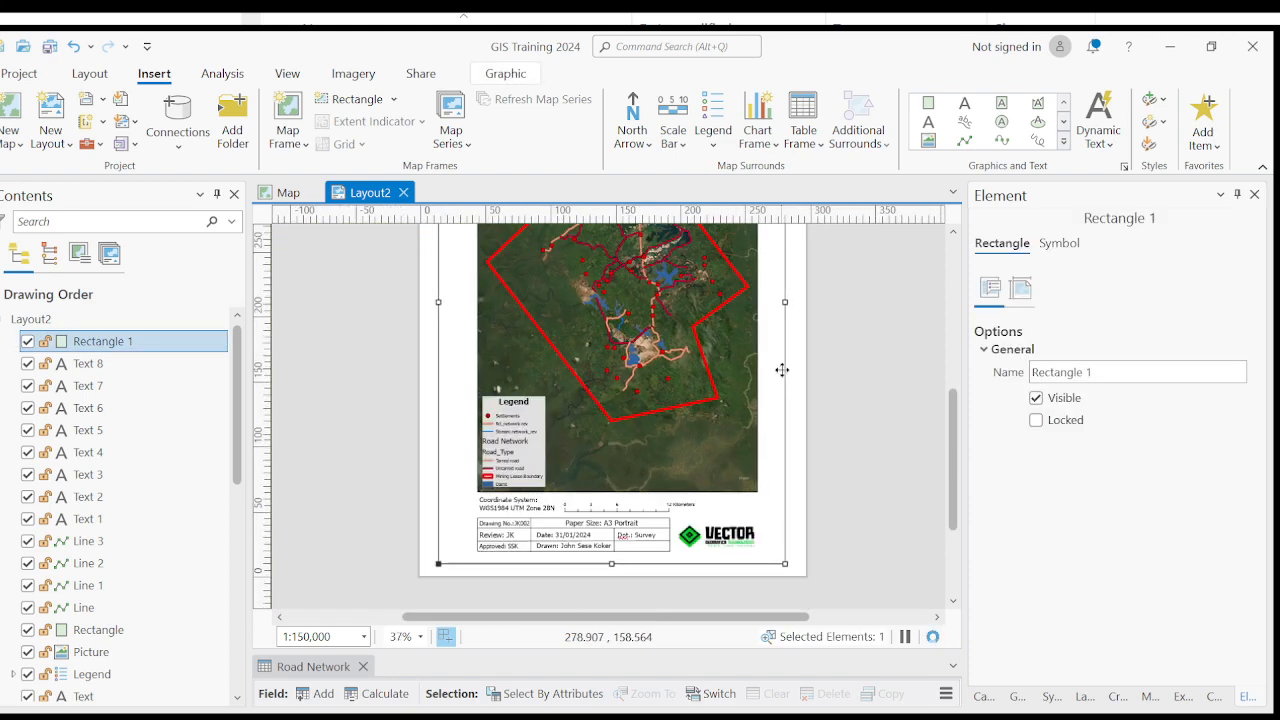
# - Give the border rectangle a brown outline with a width of 3 pt and apply the symbol
pyautogui.click(836, 354)
pyautogui.click(783, 369)
pyautogui.click(790, 407)
pyautogui.click(786, 405)
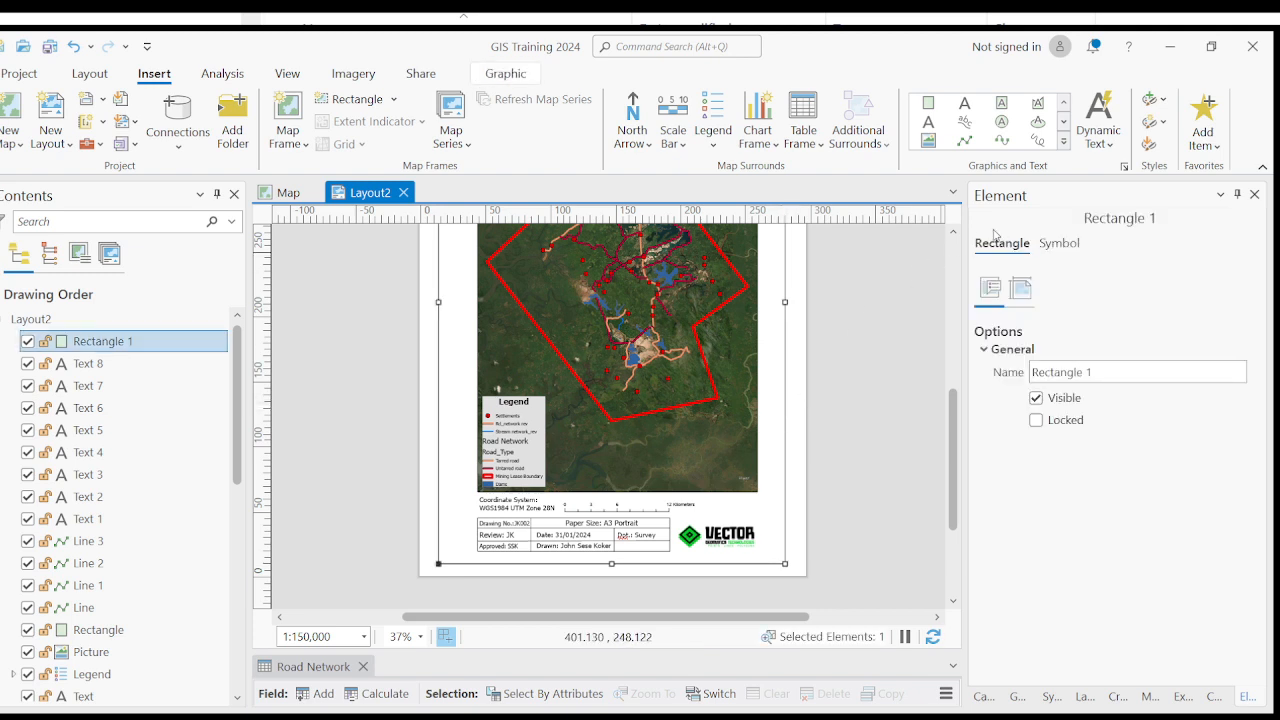
pyautogui.click(1060, 244)
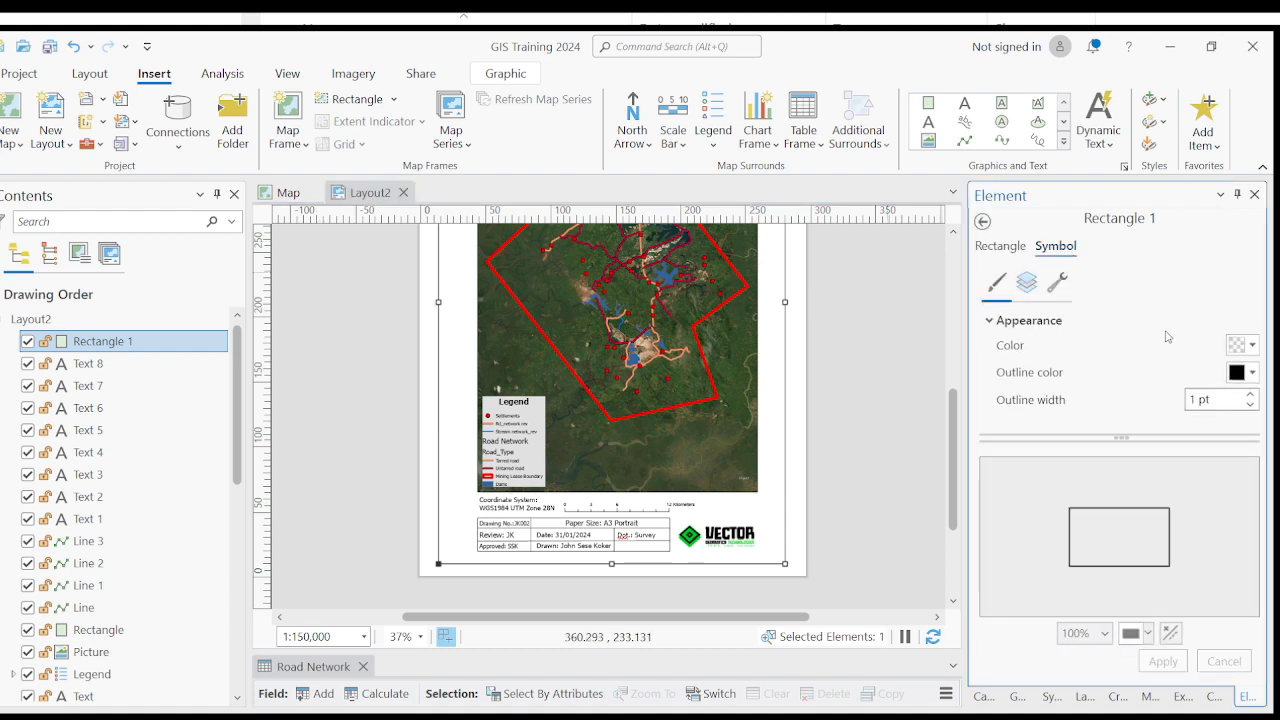
pyautogui.click(1251, 373)
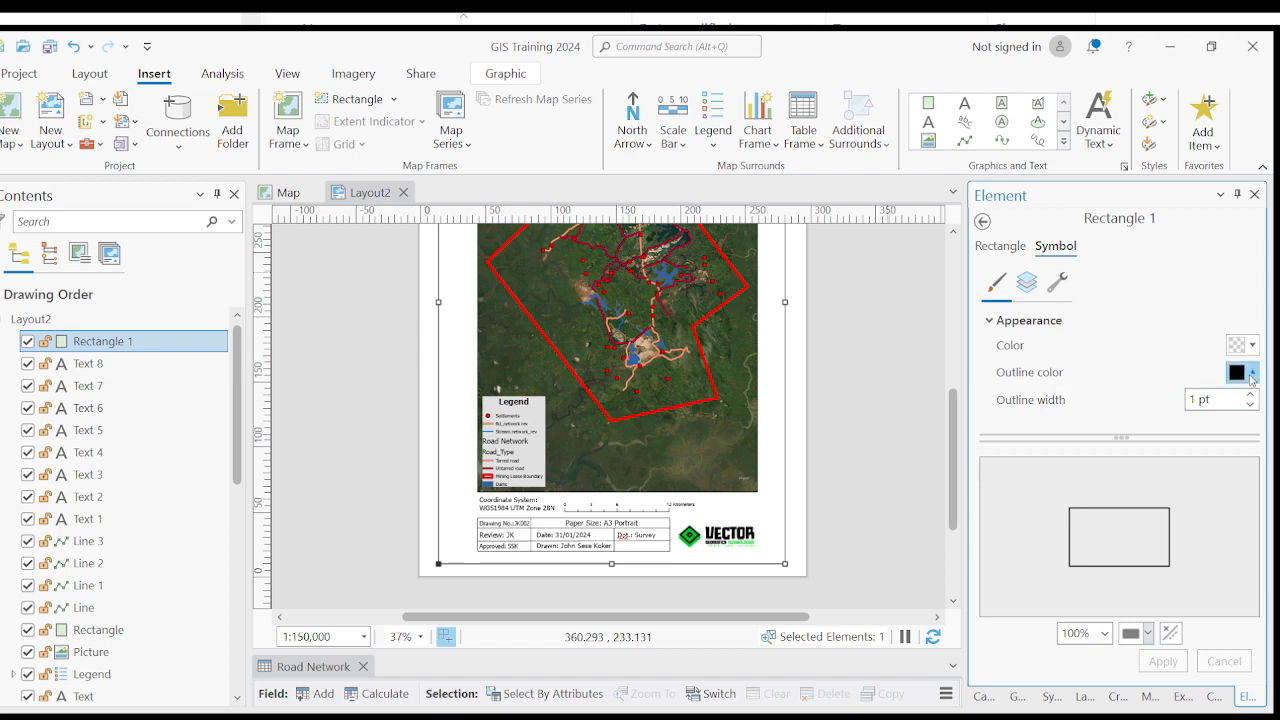
pyautogui.click(1108, 512)
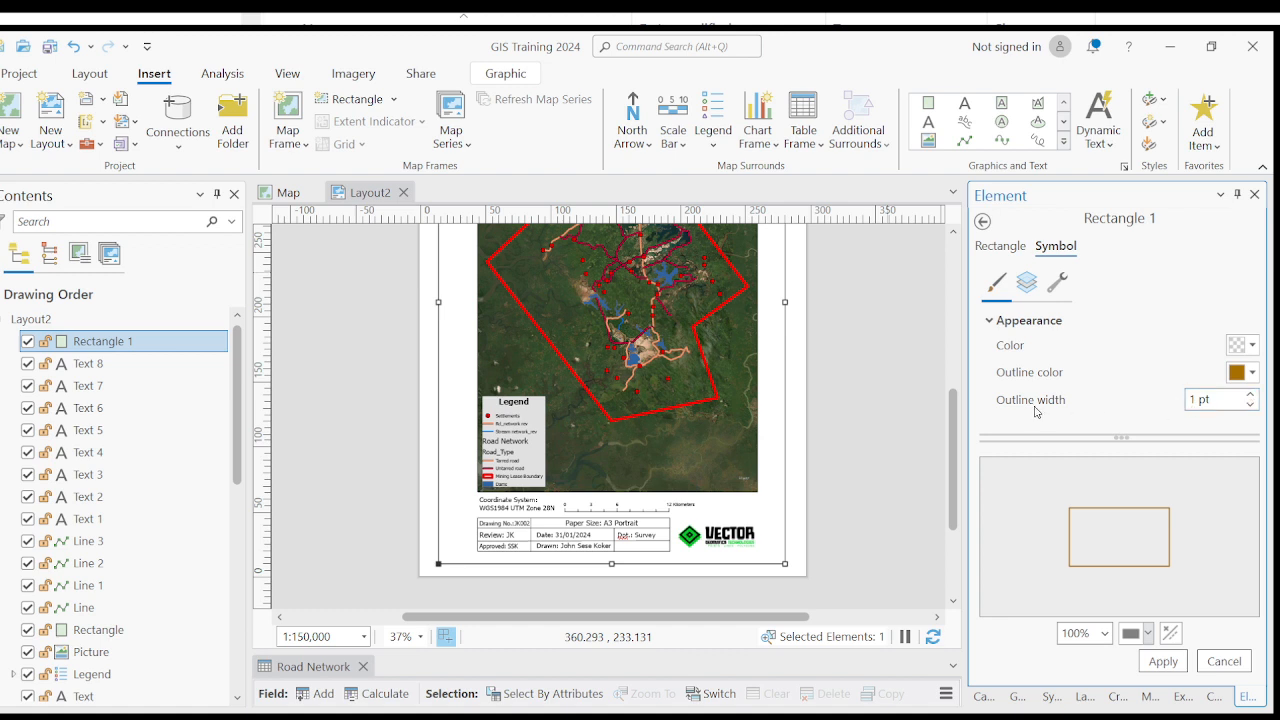
pyautogui.click(1249, 396)
pyautogui.click(1249, 396)
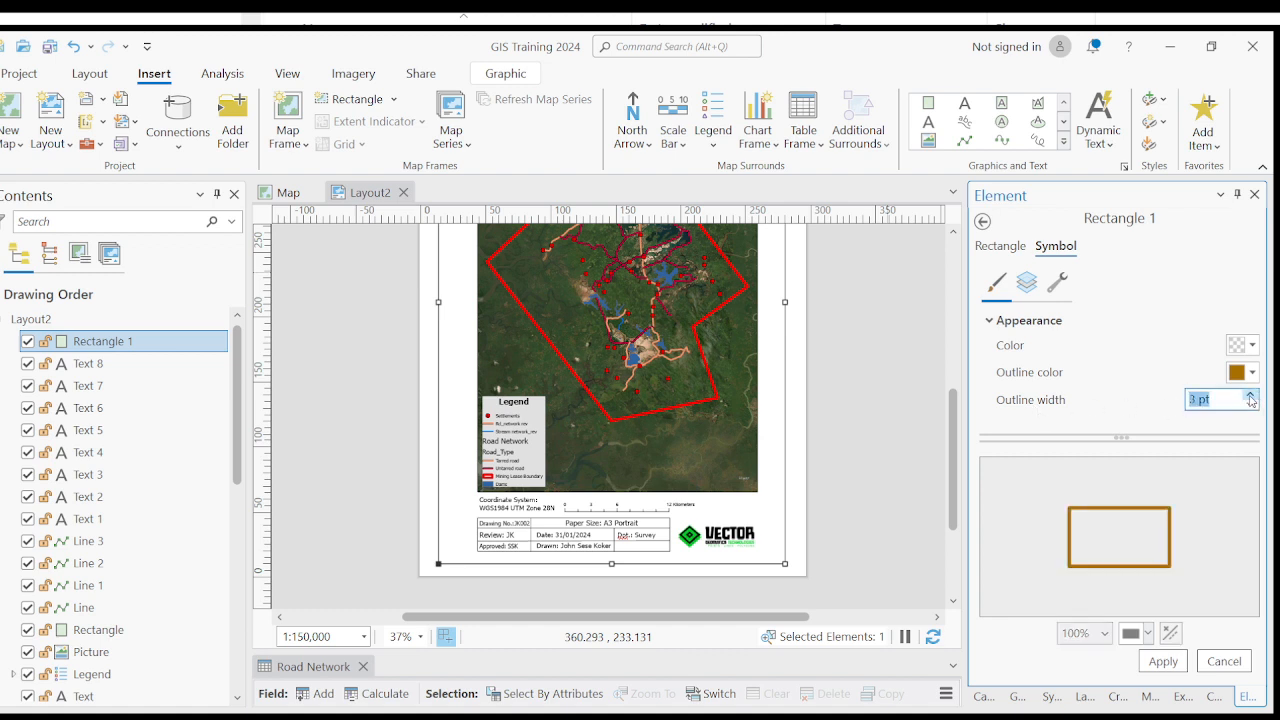
pyautogui.click(1163, 661)
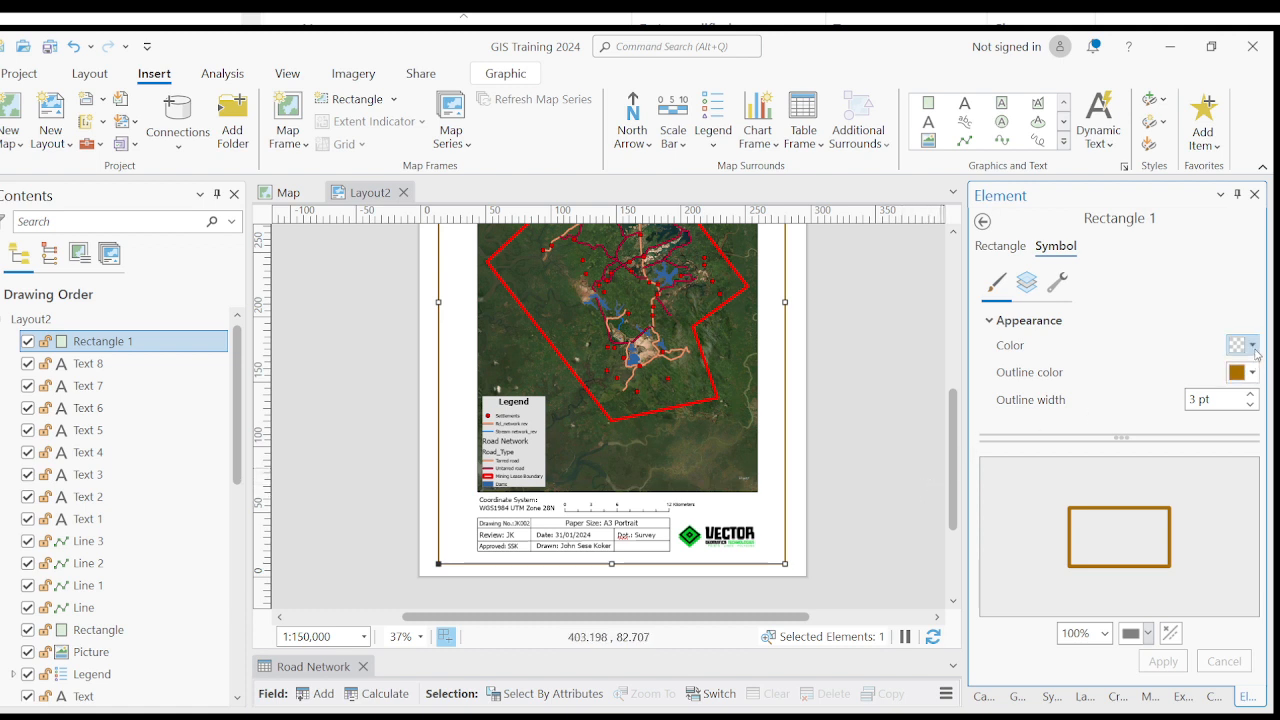
# - Try a light pink fill on the border rectangle, replace it with pale yellow, and apply each colour
pyautogui.click(1063, 422)
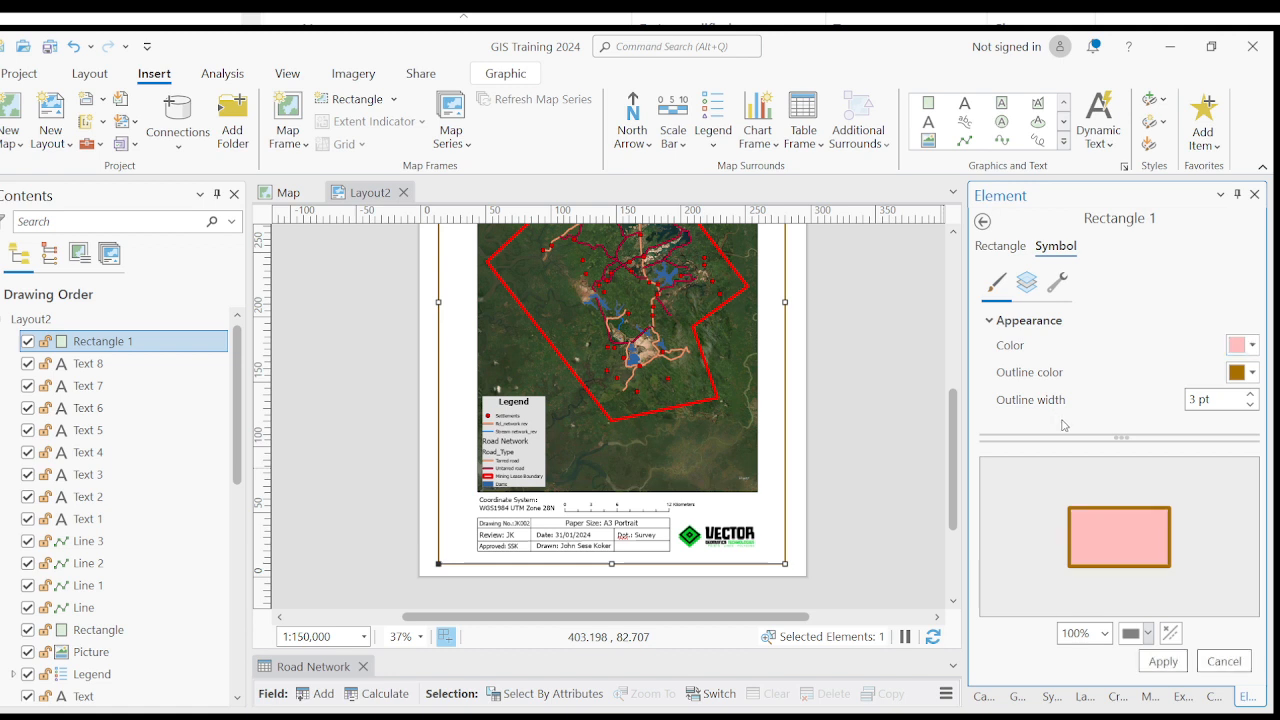
pyautogui.click(1162, 662)
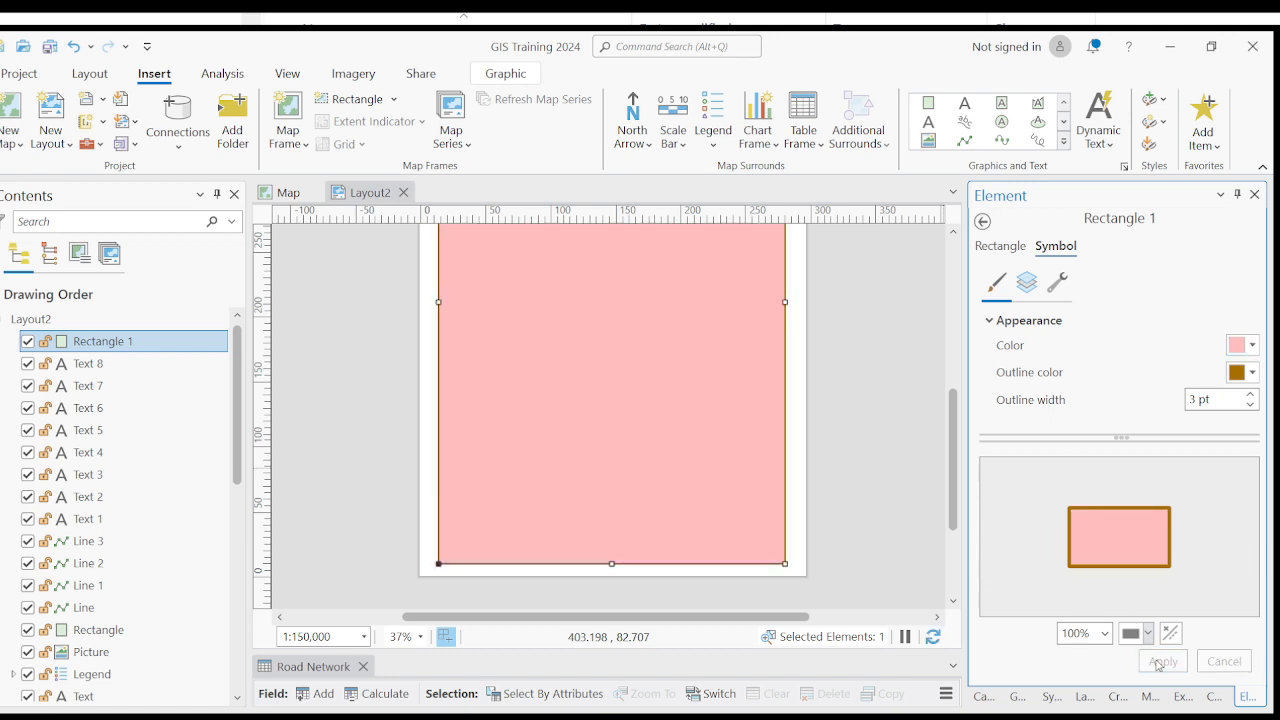
pyautogui.click(1245, 347)
pyautogui.click(1096, 420)
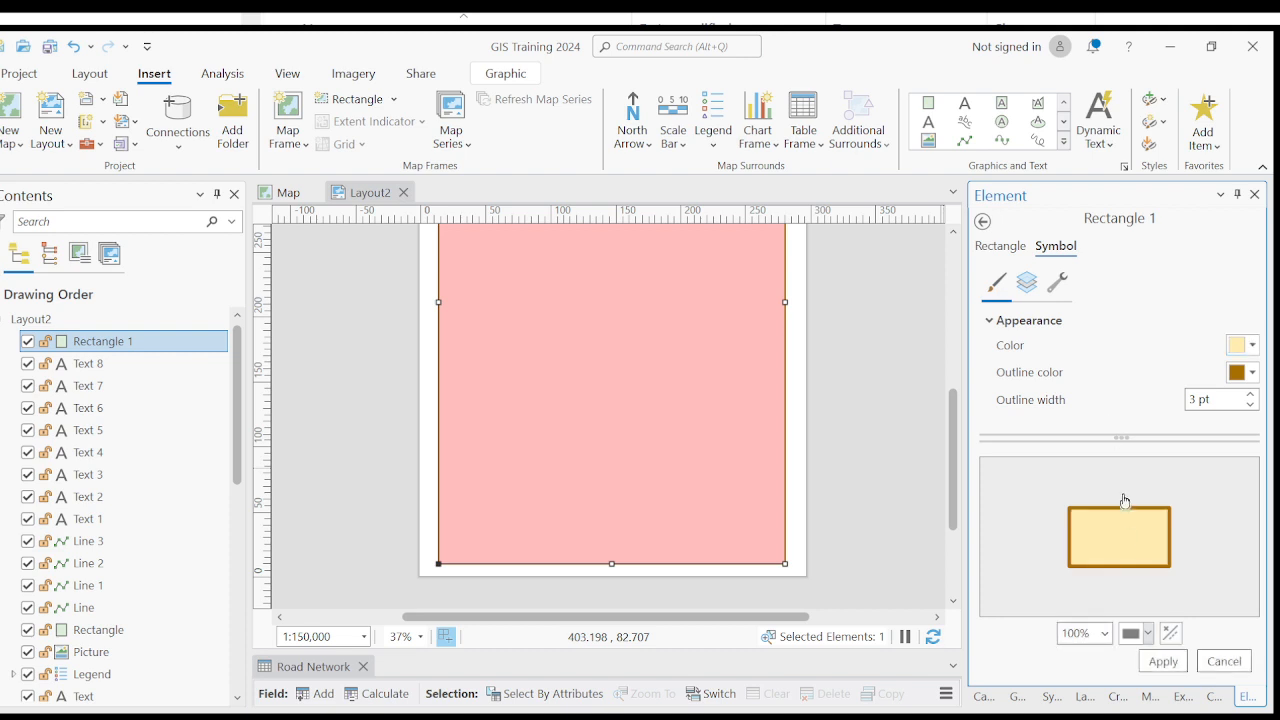
pyautogui.click(1162, 662)
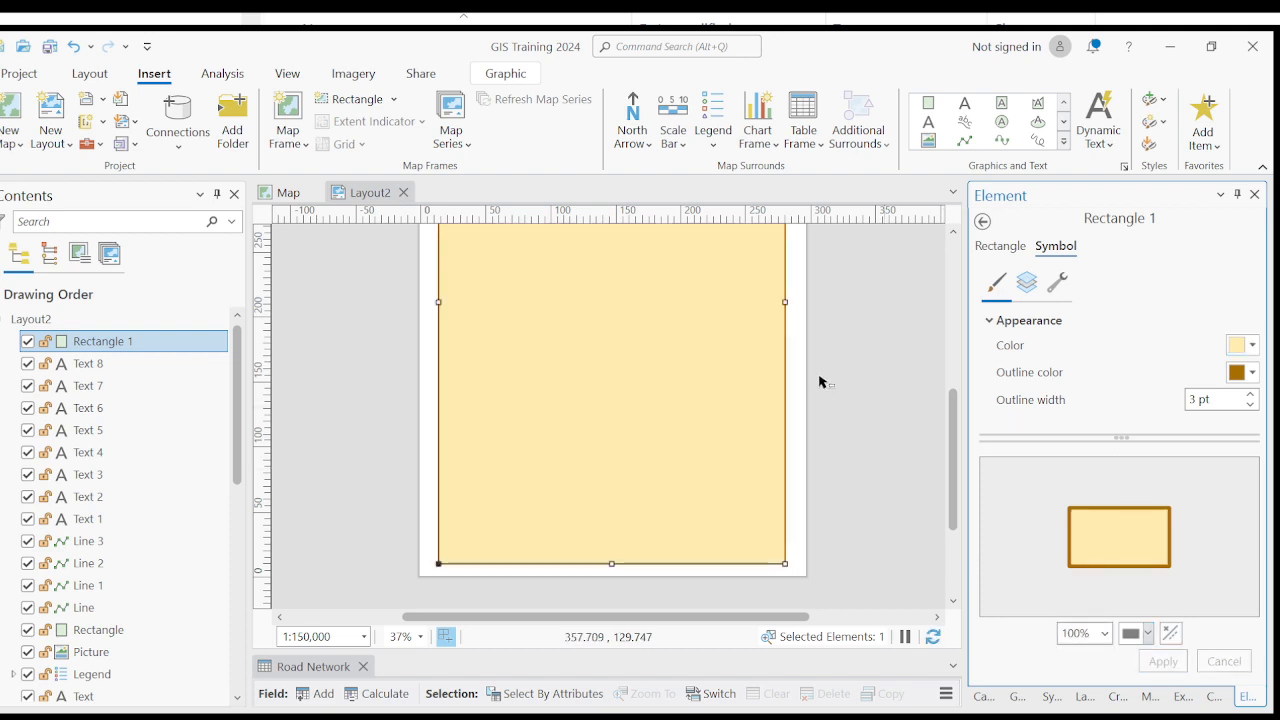
# - Send the filled border rectangle to the back, behind the map, title and title block elements, and deselect it
pyautogui.click(690, 352)
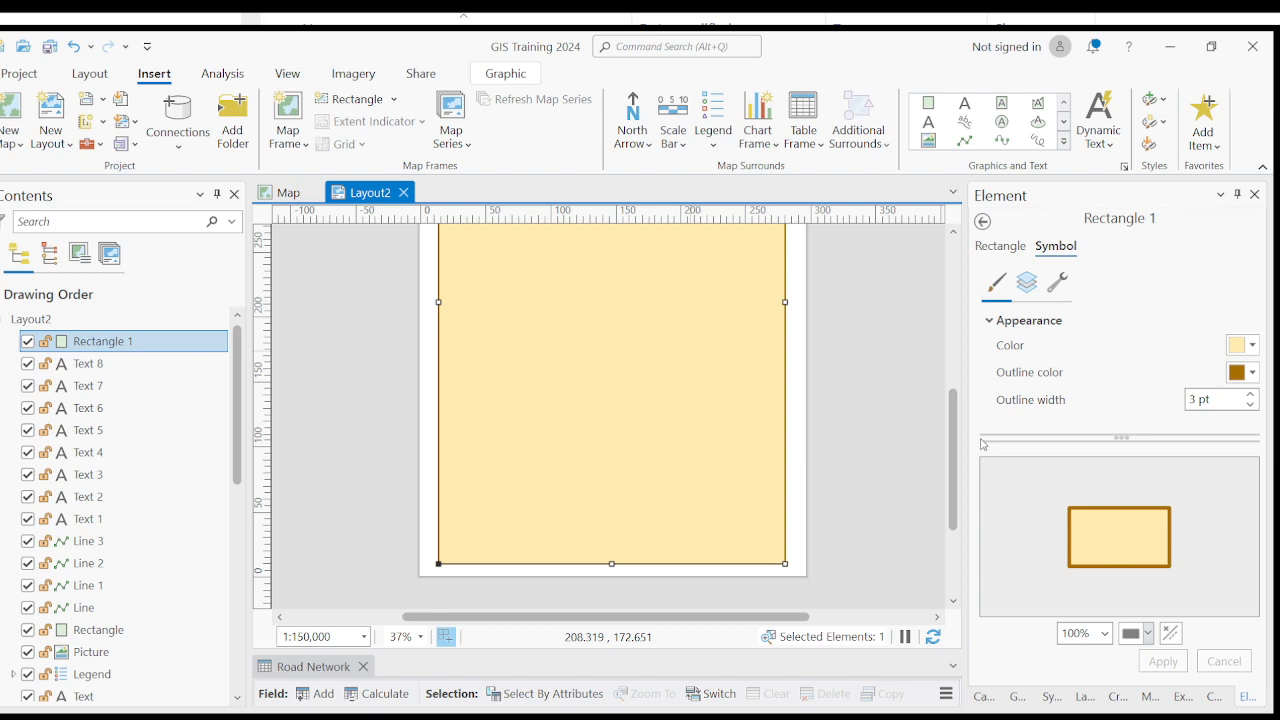
pyautogui.hotkey('ctrl', '[')
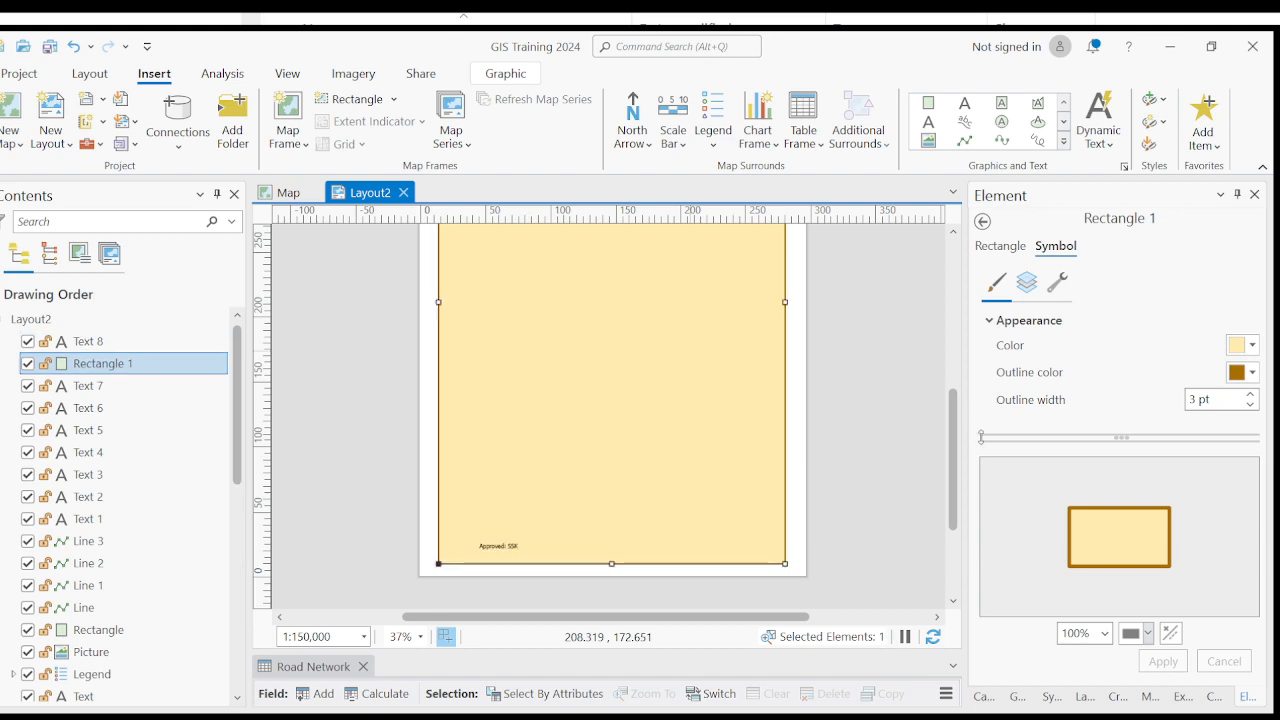
pyautogui.moveTo(820, 415); pyautogui.dragTo(826, 469)
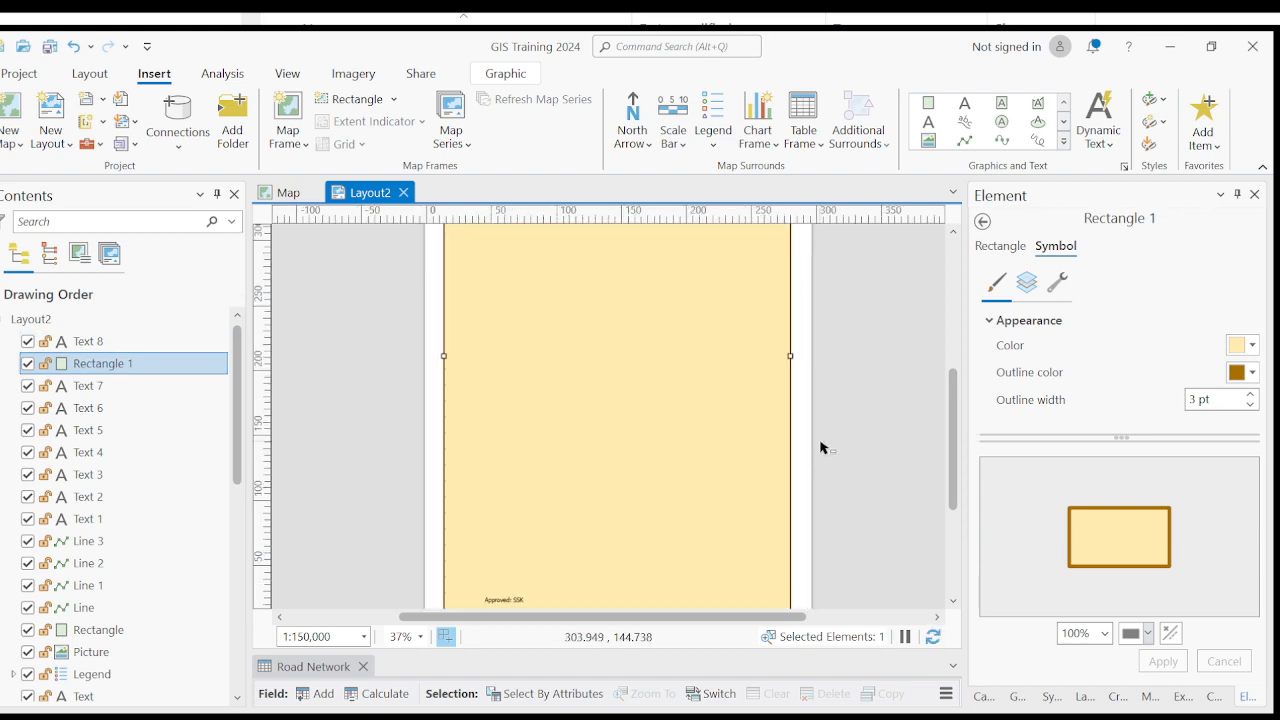
pyautogui.scroll(-2, 820, 447)
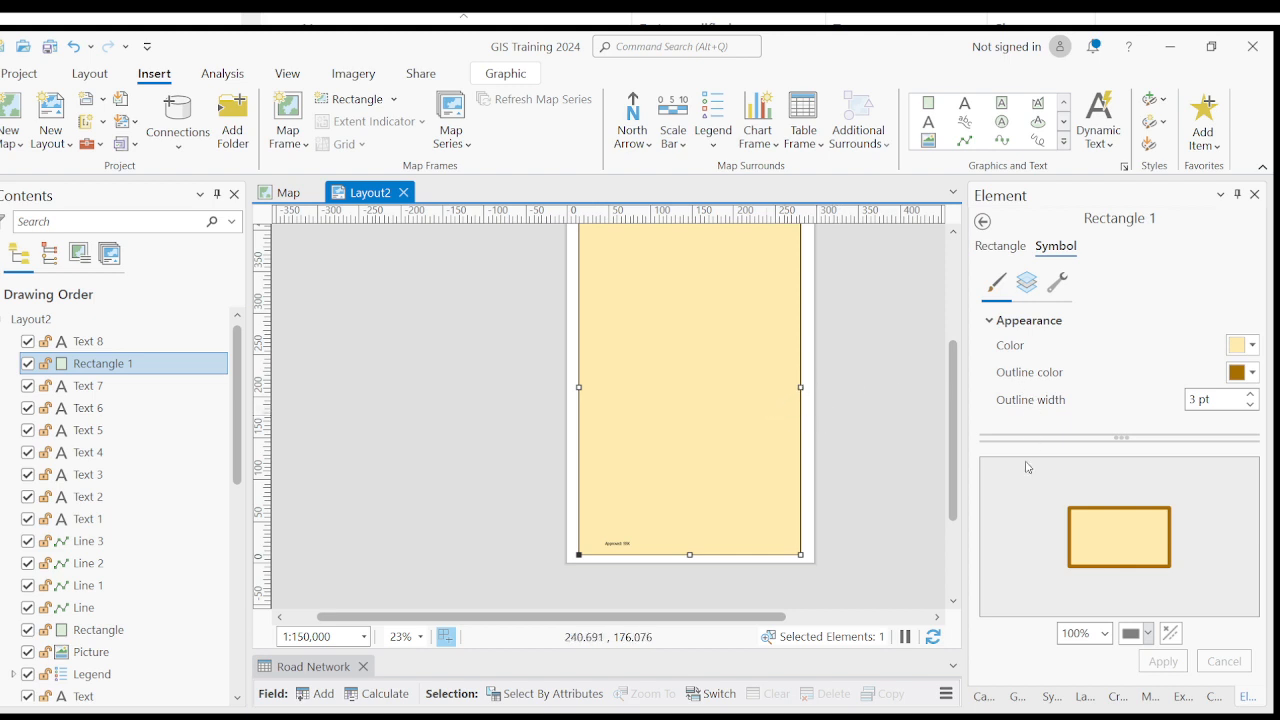
pyautogui.hotkey('ctrl', 'shift', '[')
pyautogui.scroll(-2, 826, 443)
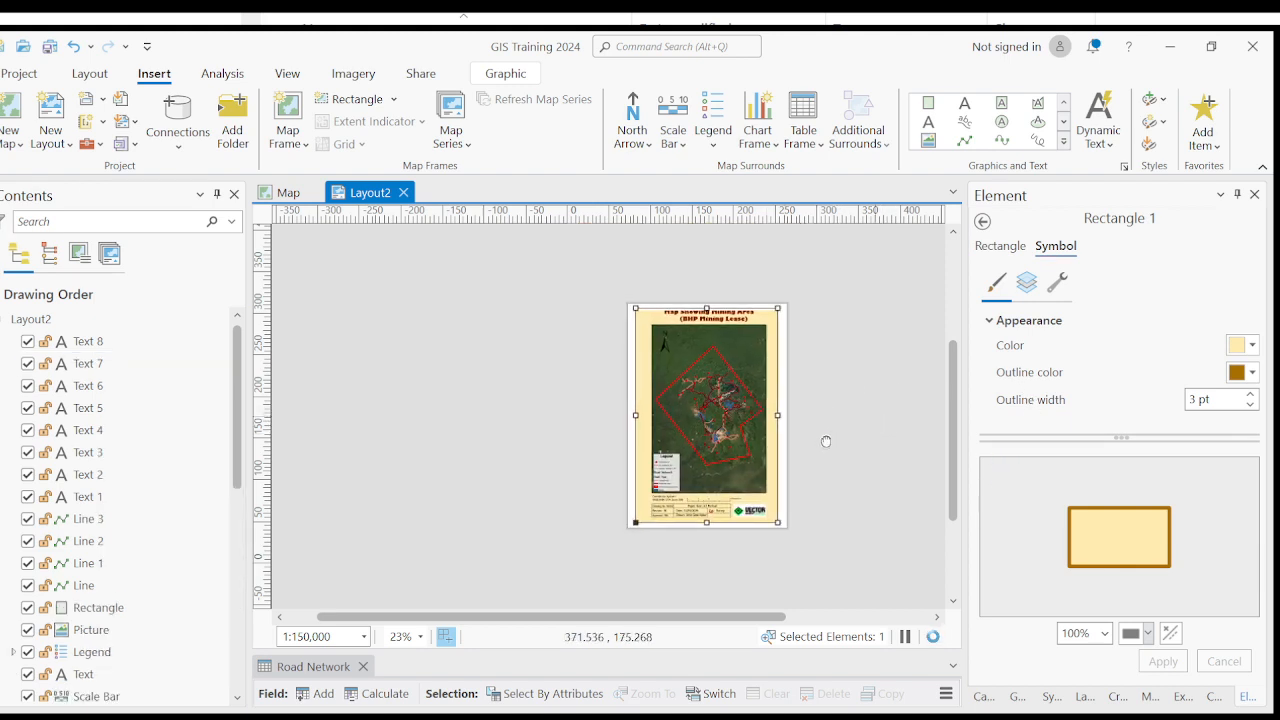
pyautogui.scroll(2, 802, 443)
pyautogui.click(840, 421)
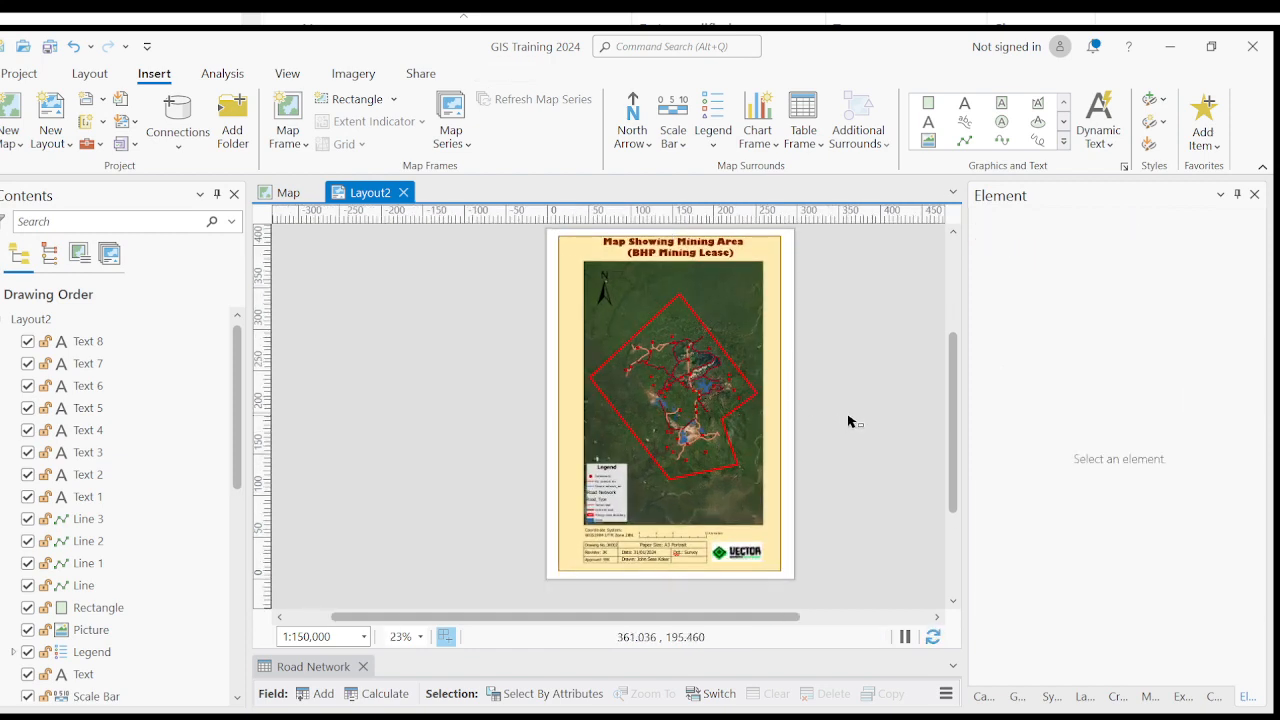
# - Change the border rectangle's fill to light gray and its outline to black, and apply both colours
pyautogui.scroll(2, 784, 435)
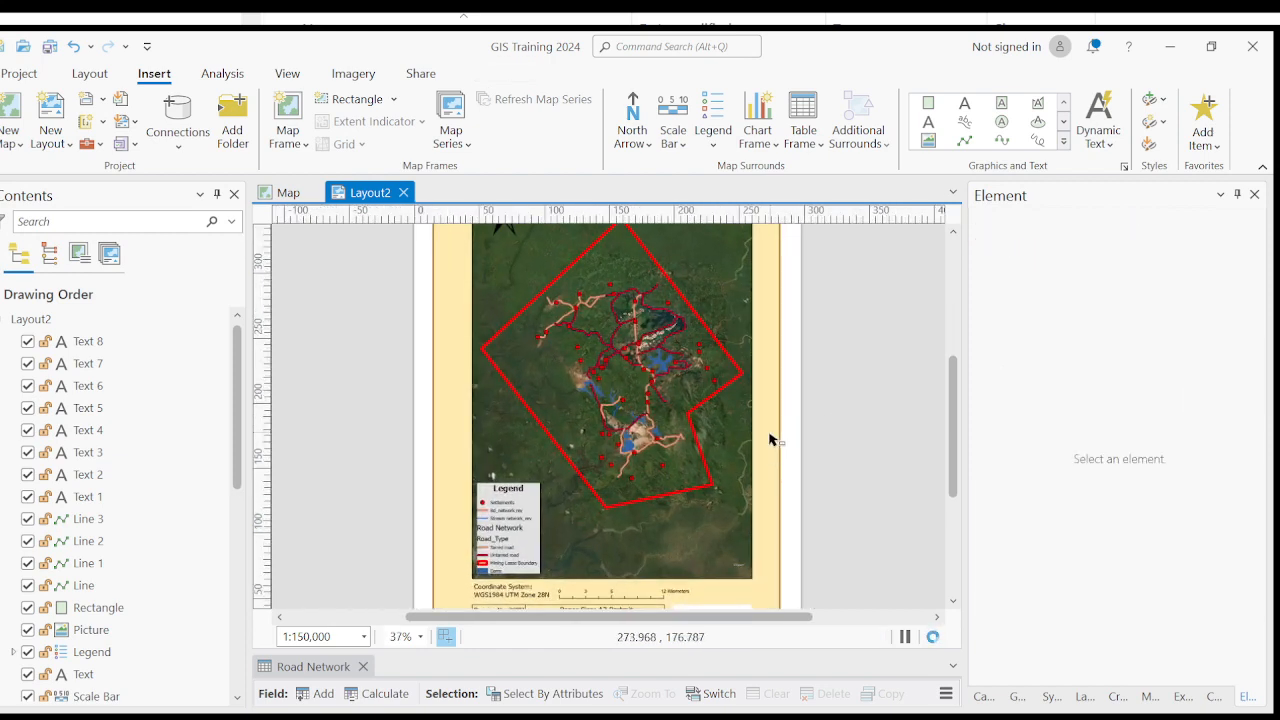
pyautogui.scroll(-2, 768, 440)
pyautogui.click(769, 418)
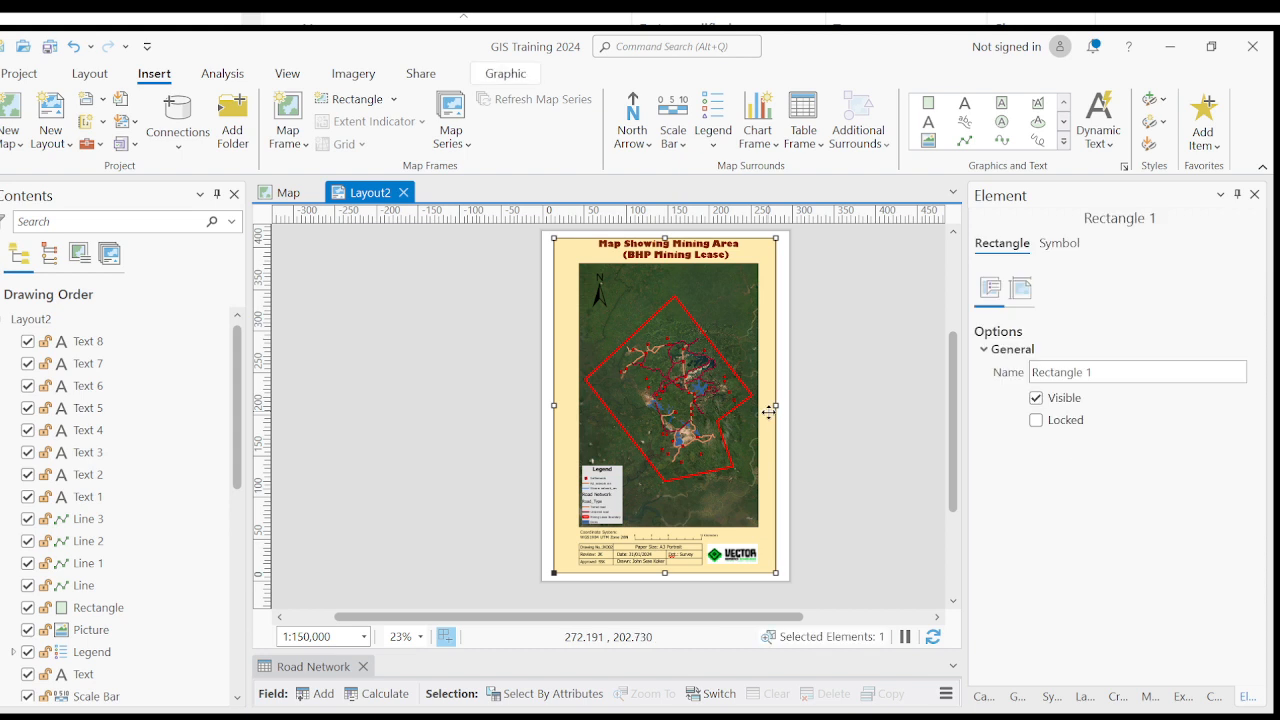
pyautogui.click(1059, 242)
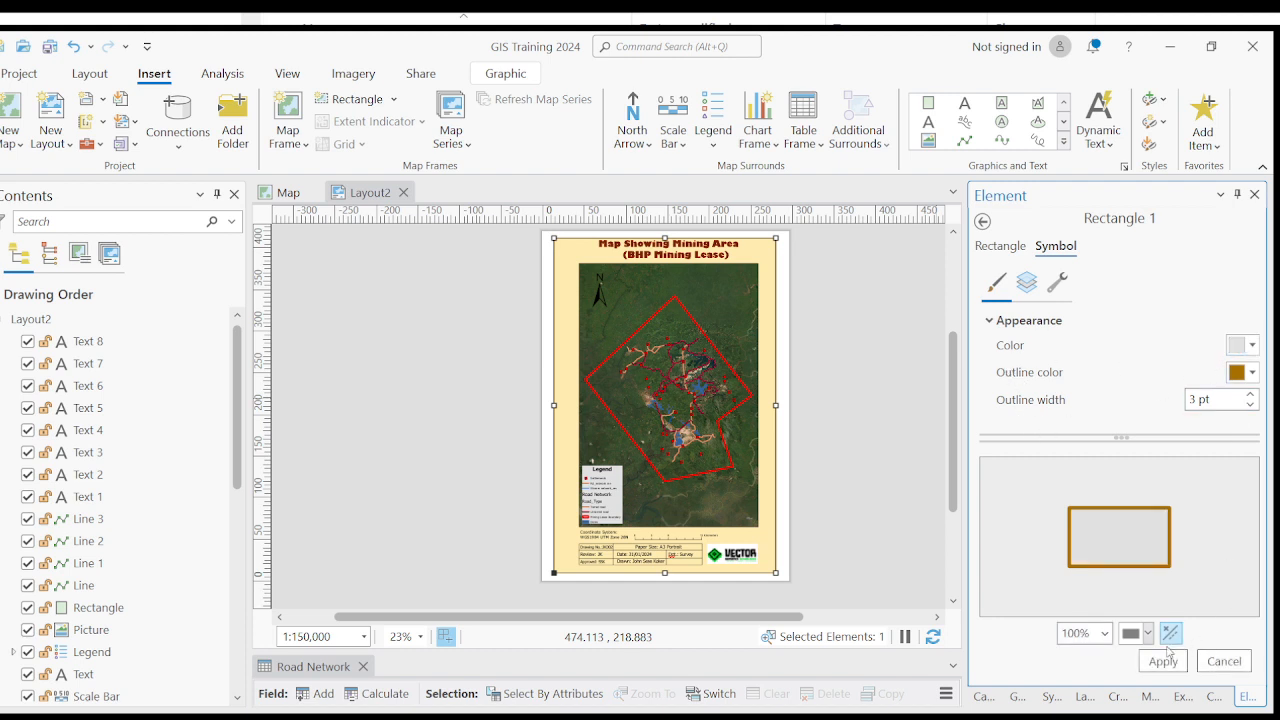
pyautogui.click(1163, 661)
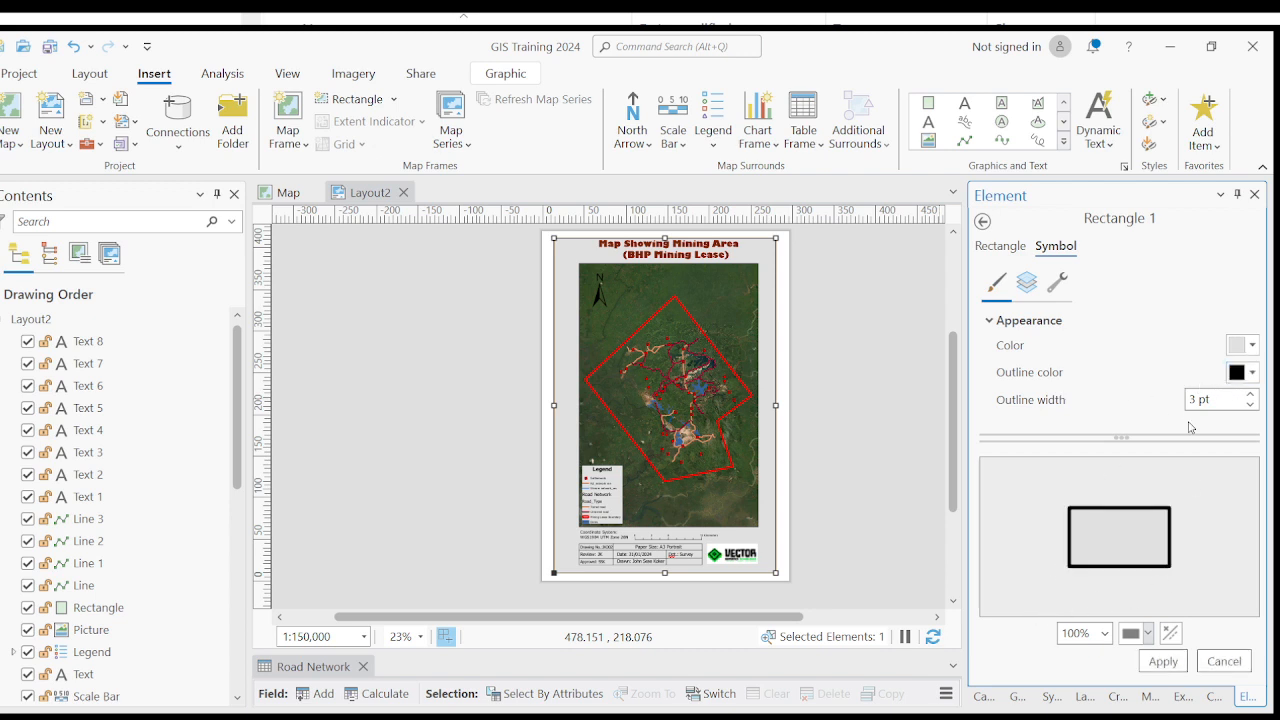
pyautogui.click(1163, 661)
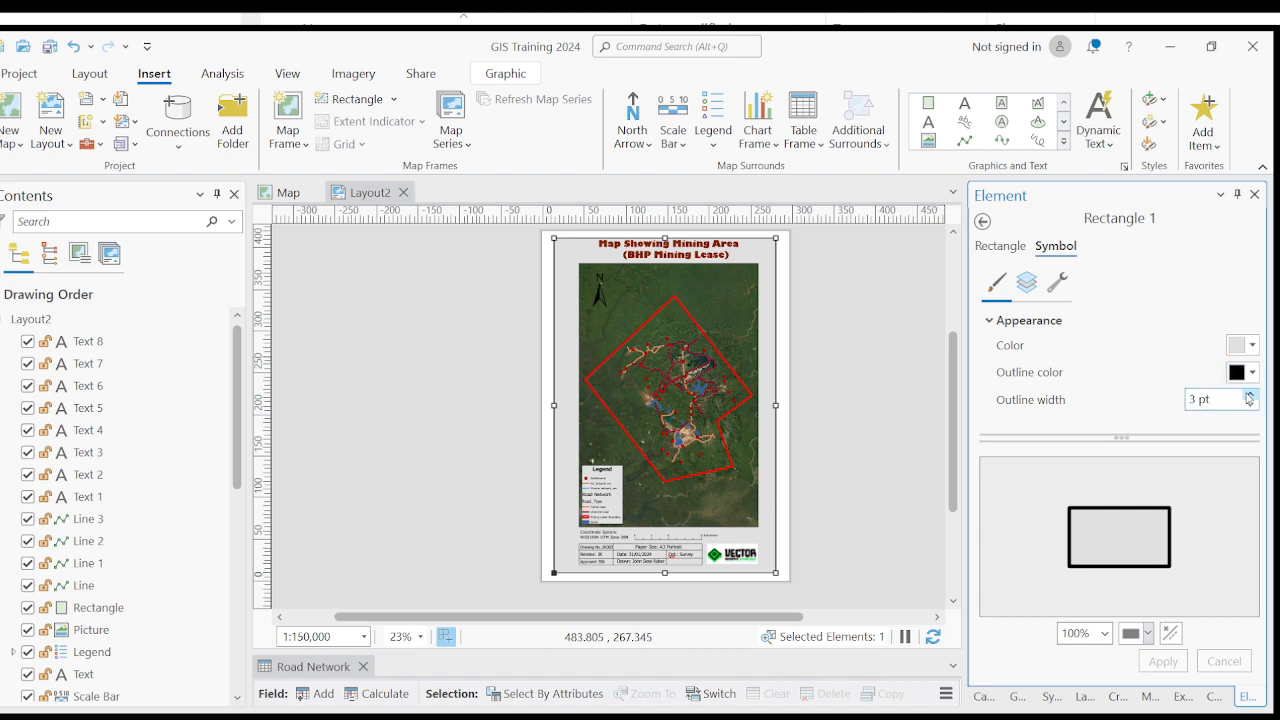
# - Deselect the border rectangle and examine the map, legend, title block and border against the light gray background
pyautogui.click(818, 426)
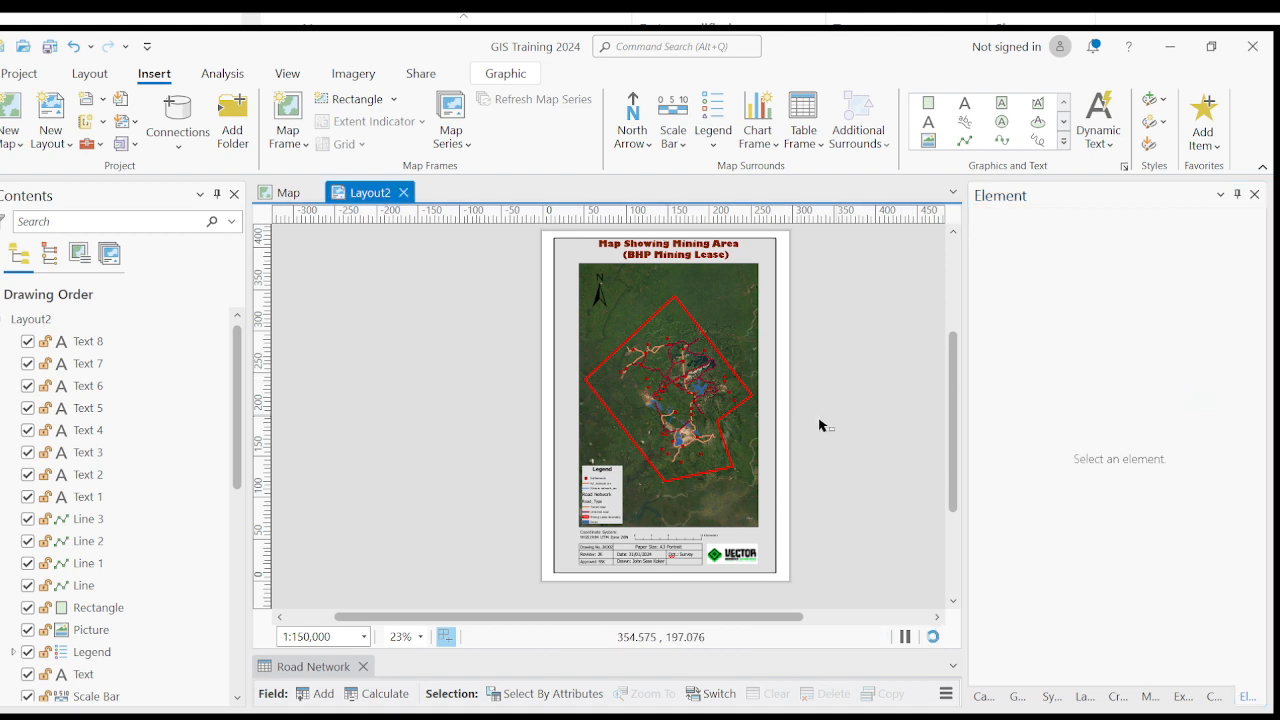
pyautogui.scroll(2, 760, 420)
pyautogui.scroll(2, 760, 420)
pyautogui.scroll(-5, 749, 394)
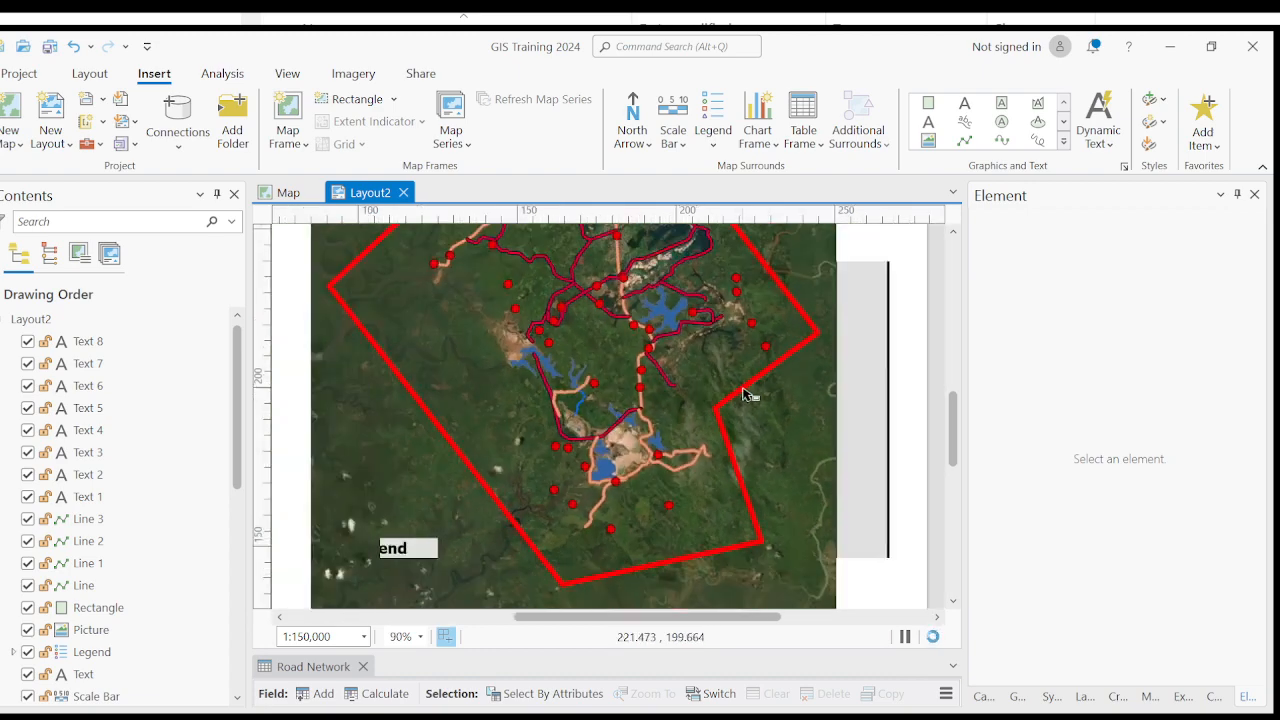
pyautogui.scroll(5, 634, 451)
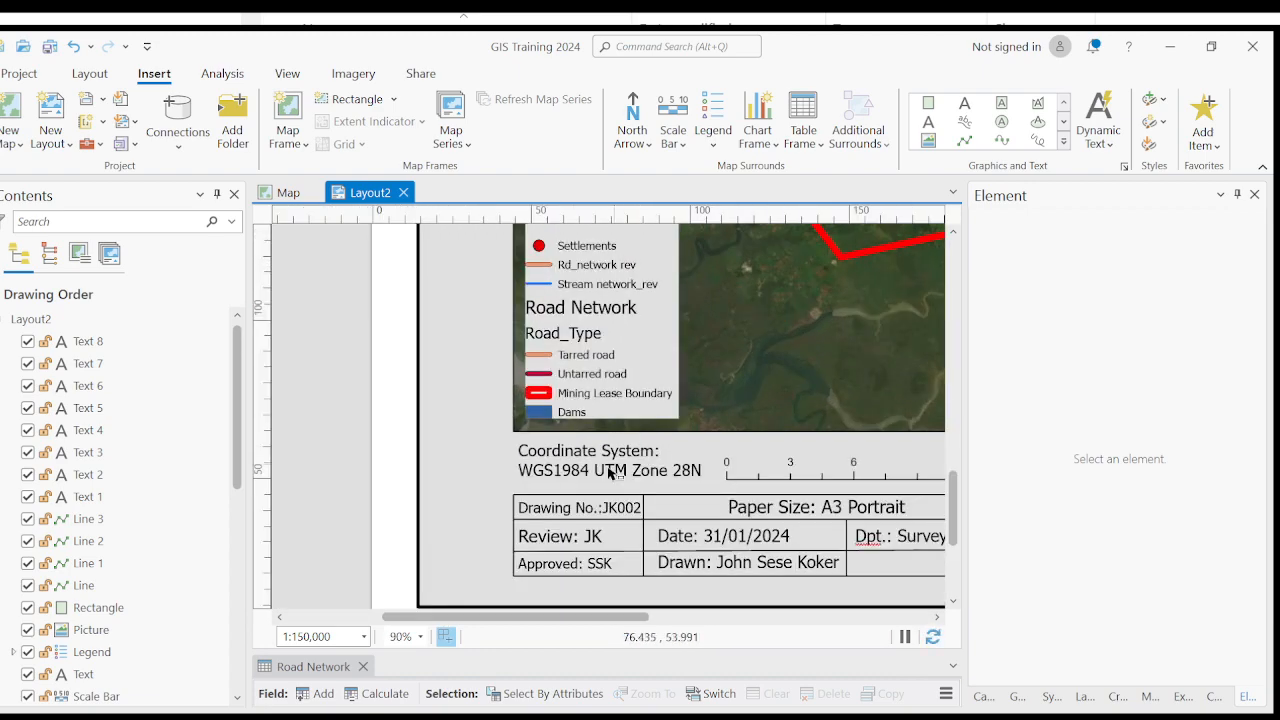
pyautogui.scroll(-3, 703, 340)
pyautogui.scroll(2, 703, 340)
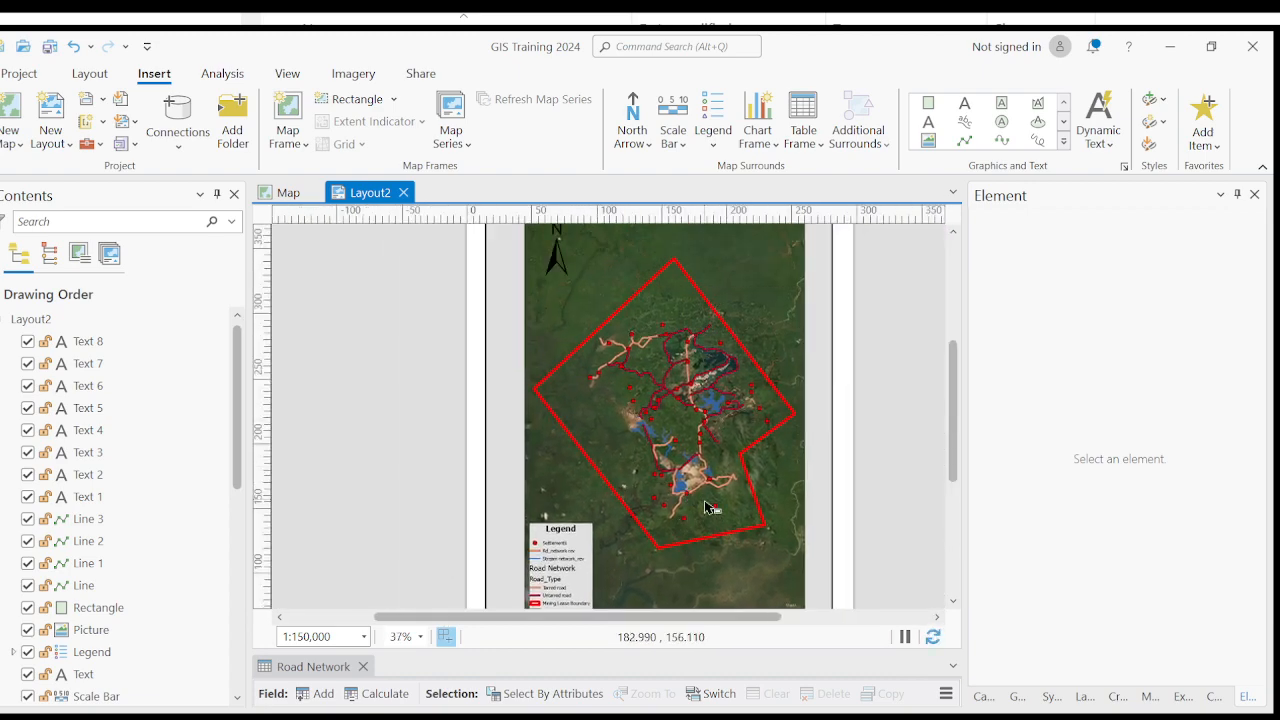
pyautogui.scroll(-2, 710, 505)
pyautogui.scroll(2, 757, 462)
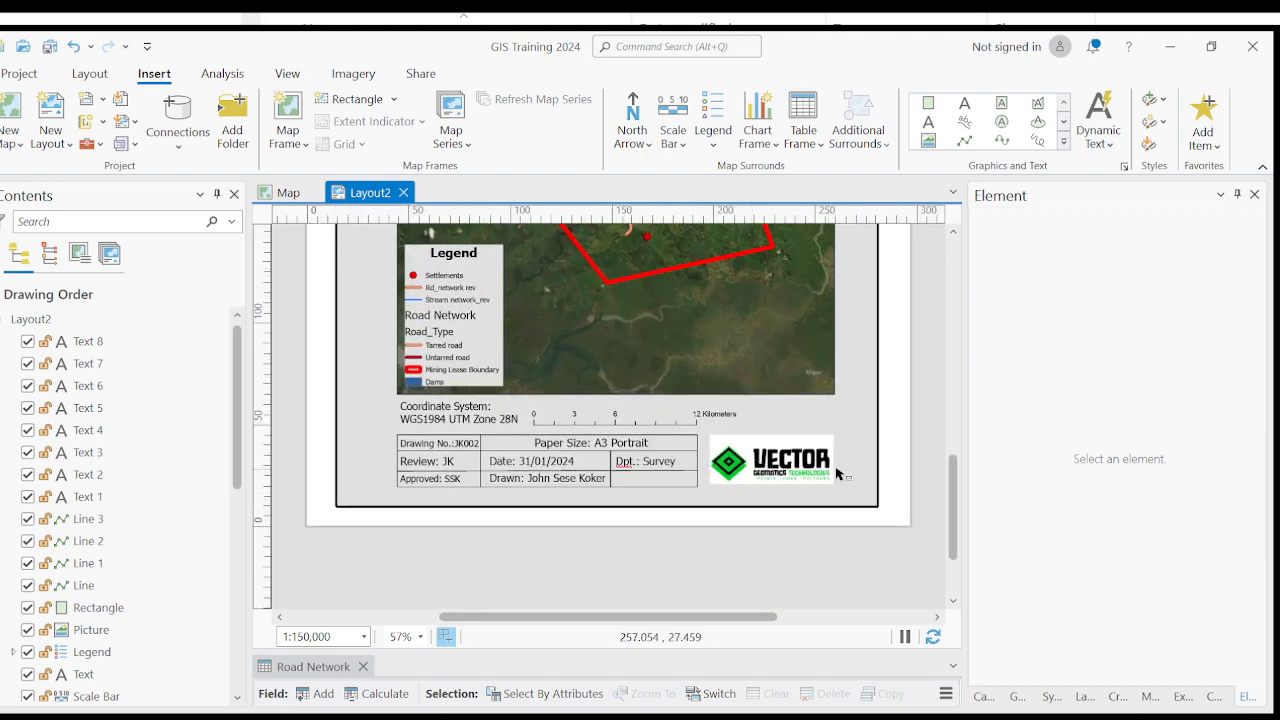
# - Change the border rectangle's fill to white, apply it, and deselect the rectangle
pyautogui.click(755, 463)
pyautogui.click(862, 456)
pyautogui.scroll(-2, 862, 456)
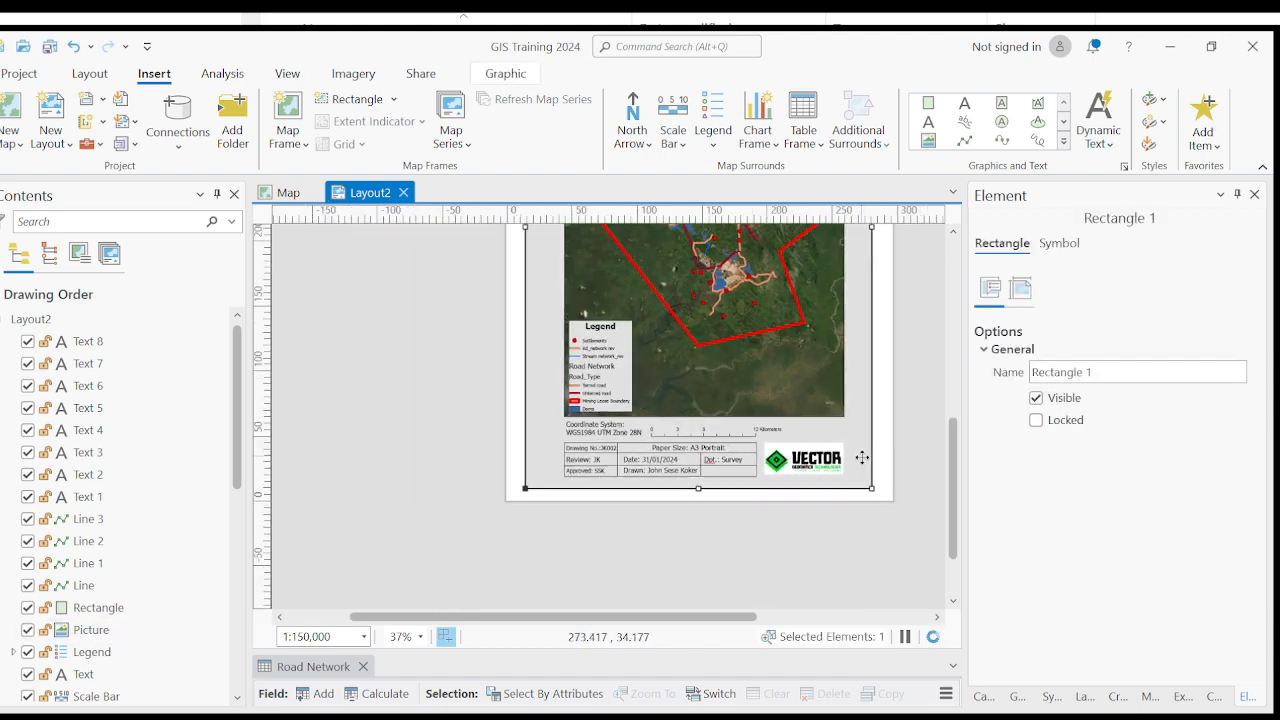
pyautogui.click(1059, 243)
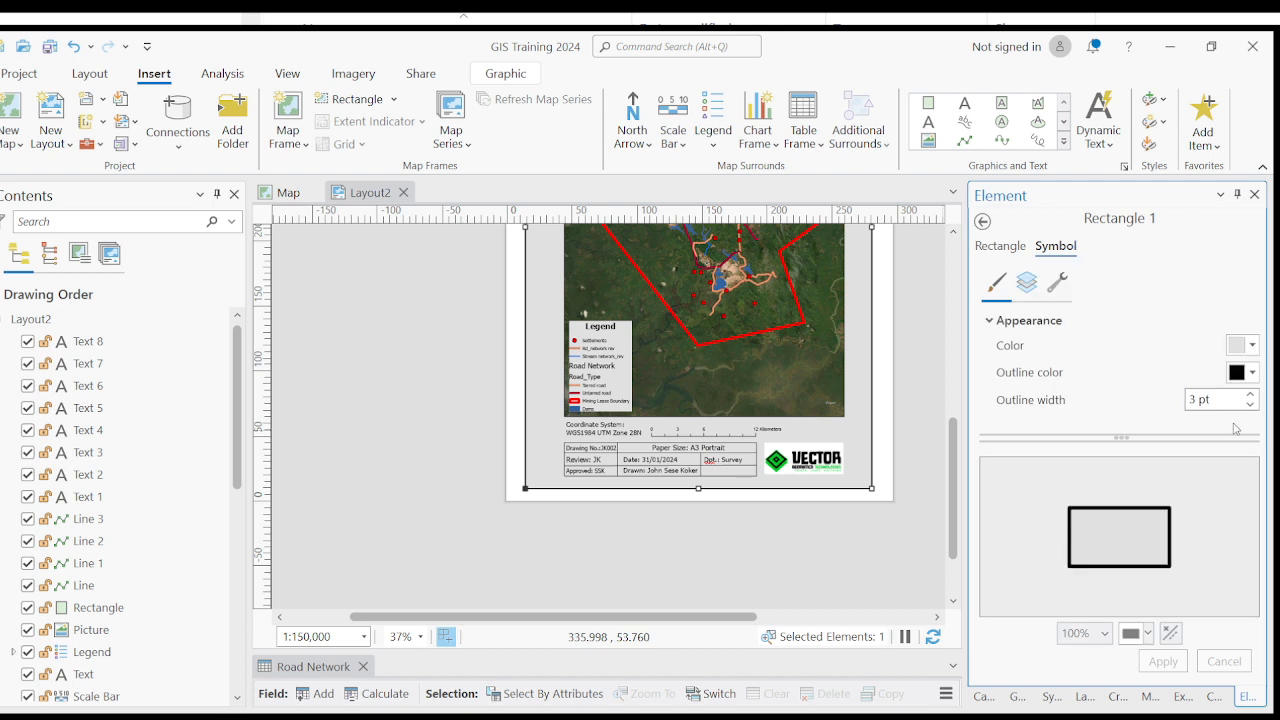
pyautogui.click(1252, 345)
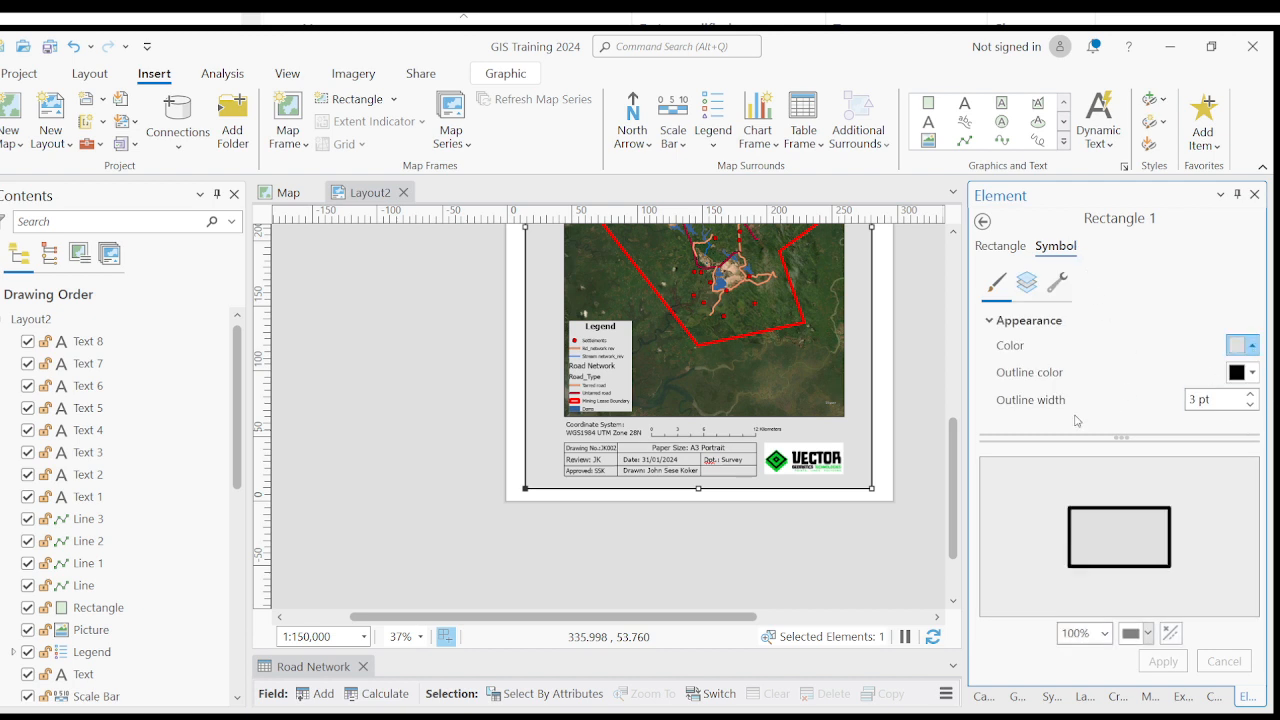
pyautogui.click(1160, 661)
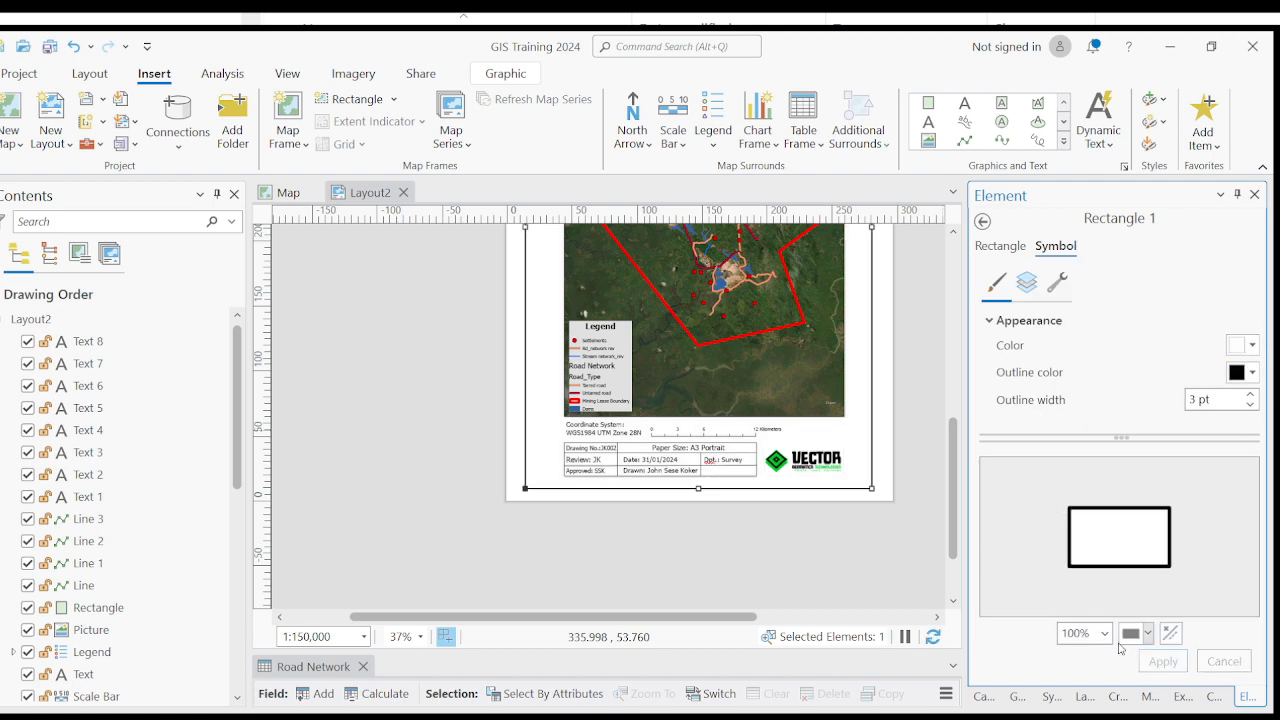
pyautogui.click(822, 545)
# - Examine the title block, logo, scale bar and border of the layout against the white background
pyautogui.moveTo(871, 457); pyautogui.dragTo(837, 509)
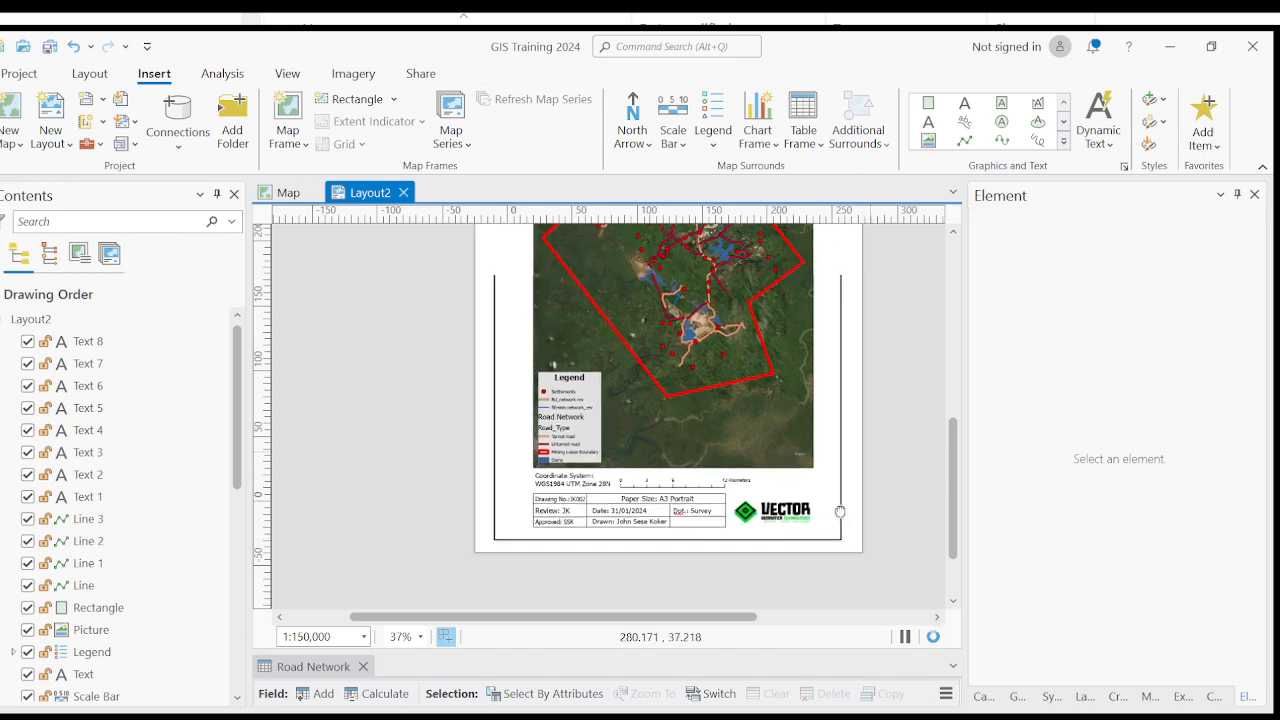
pyautogui.scroll(-2, 894, 403)
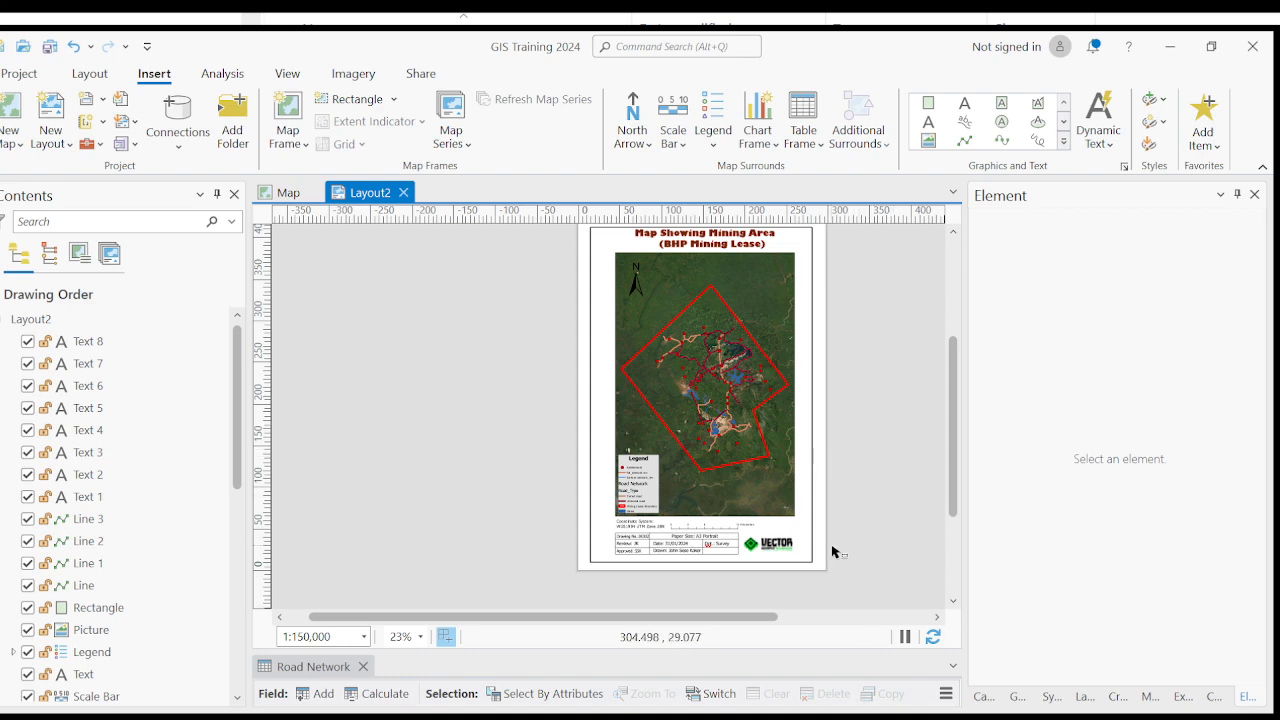
pyautogui.scroll(2, 828, 557)
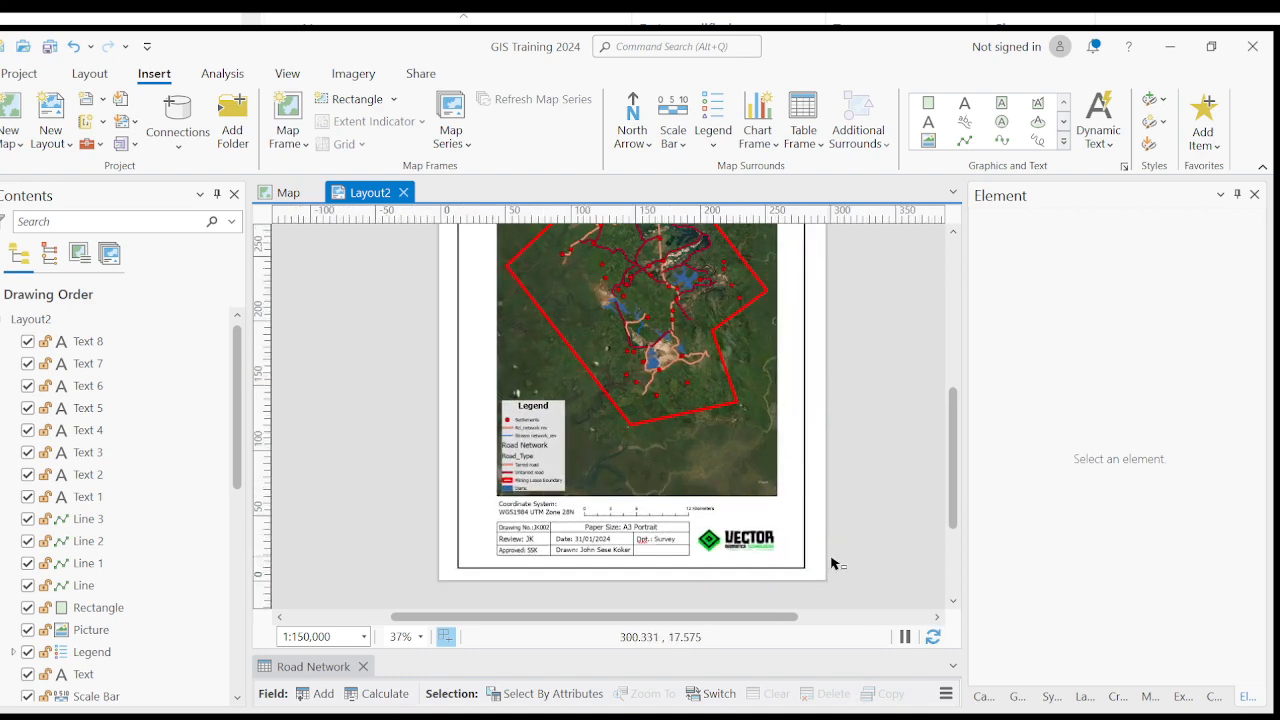
pyautogui.scroll(1, 735, 567)
pyautogui.scroll(-1, 640, 515)
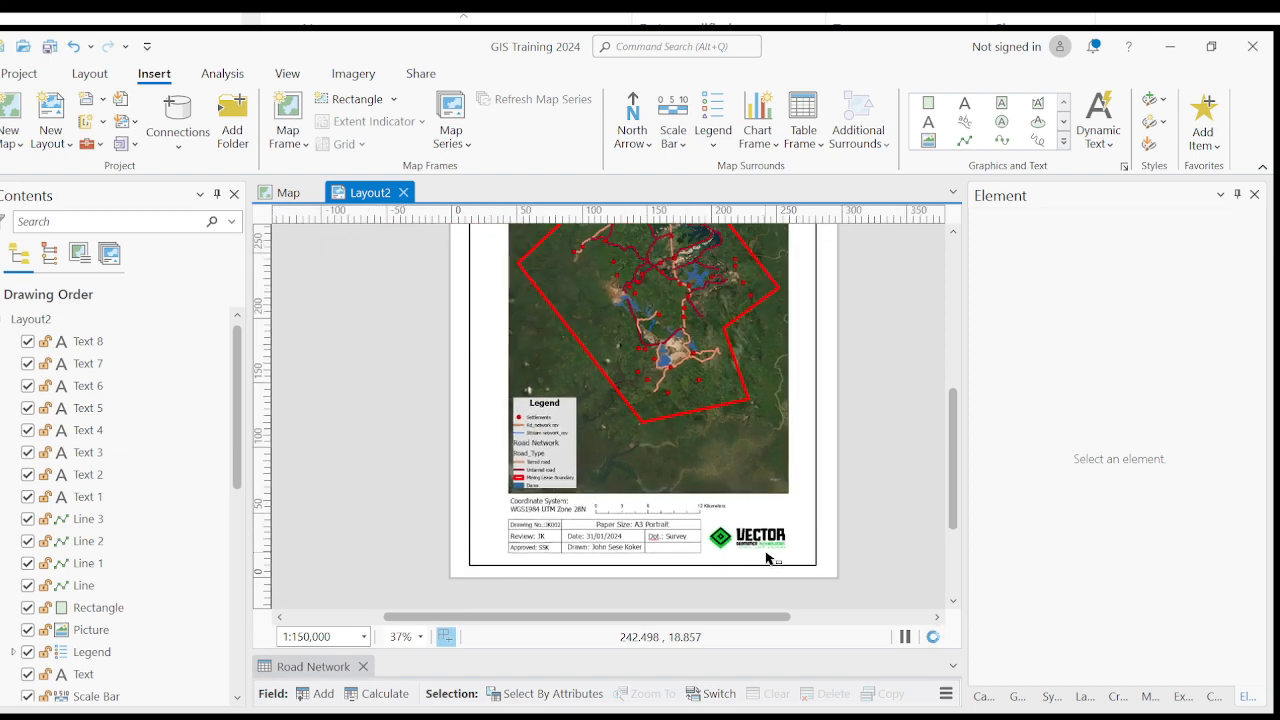
pyautogui.scroll(4, 643, 505)
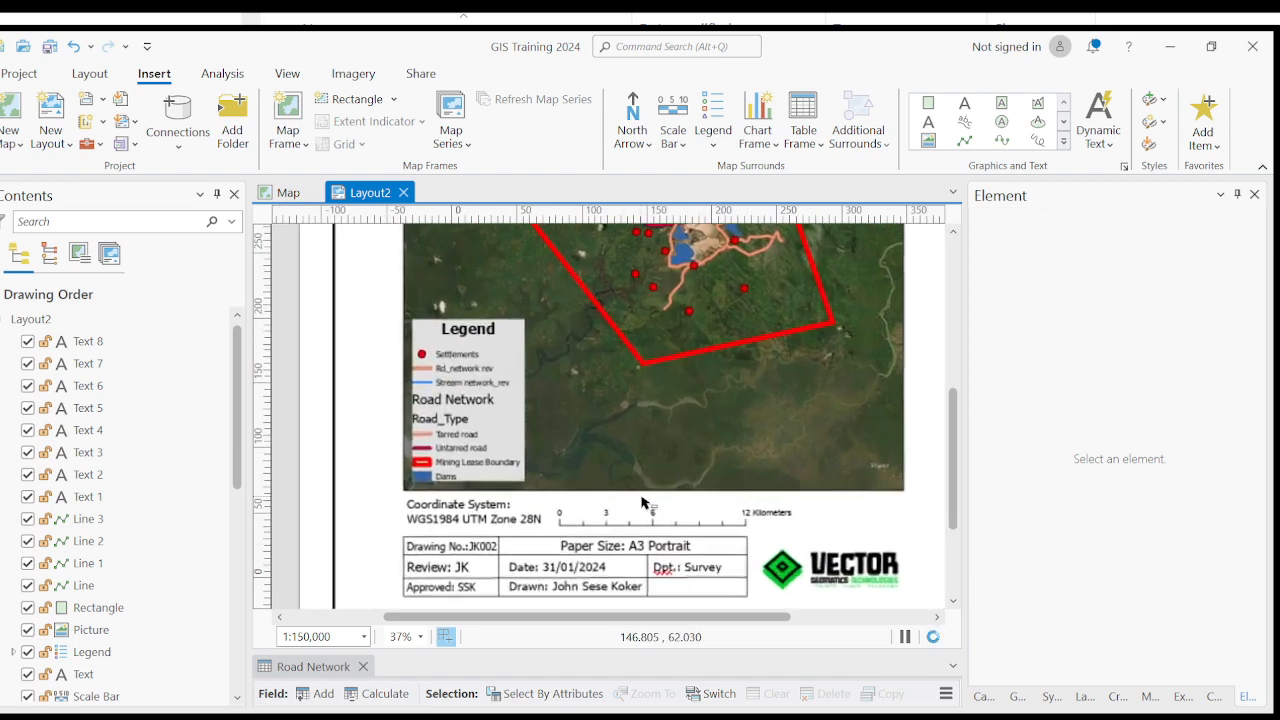
pyautogui.scroll(-4, 670, 488)
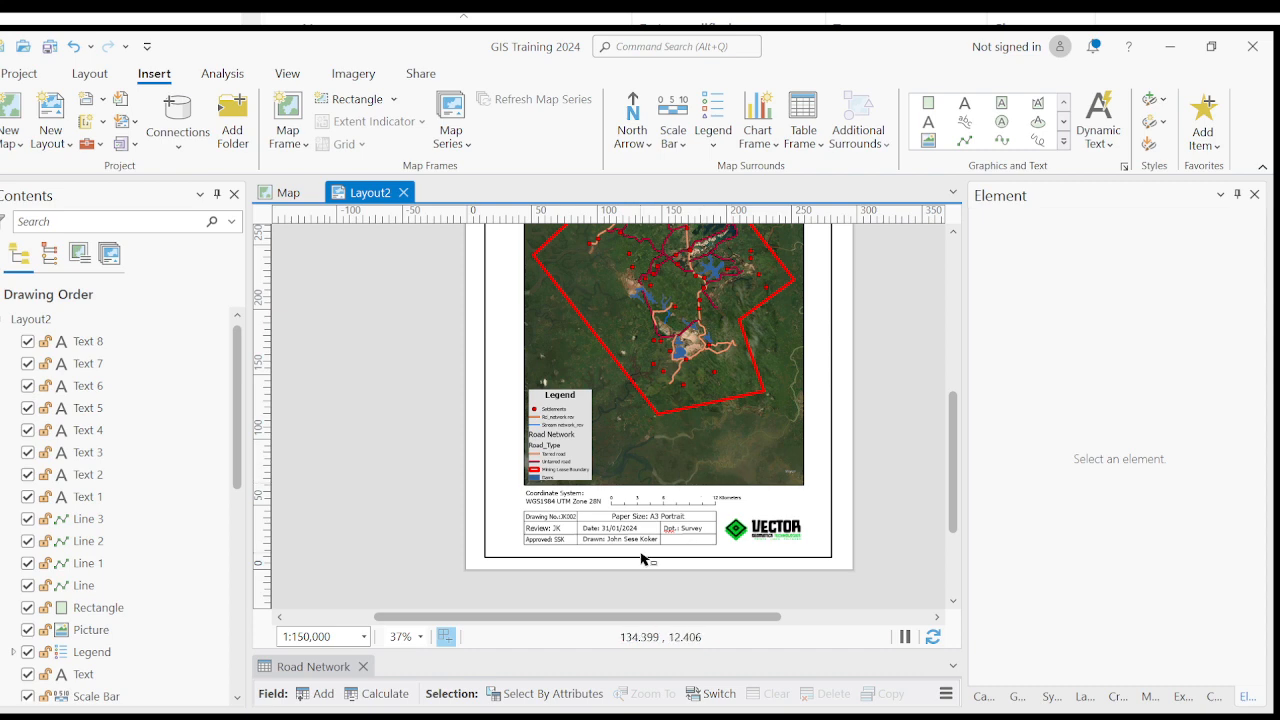
pyautogui.scroll(2, 643, 557)
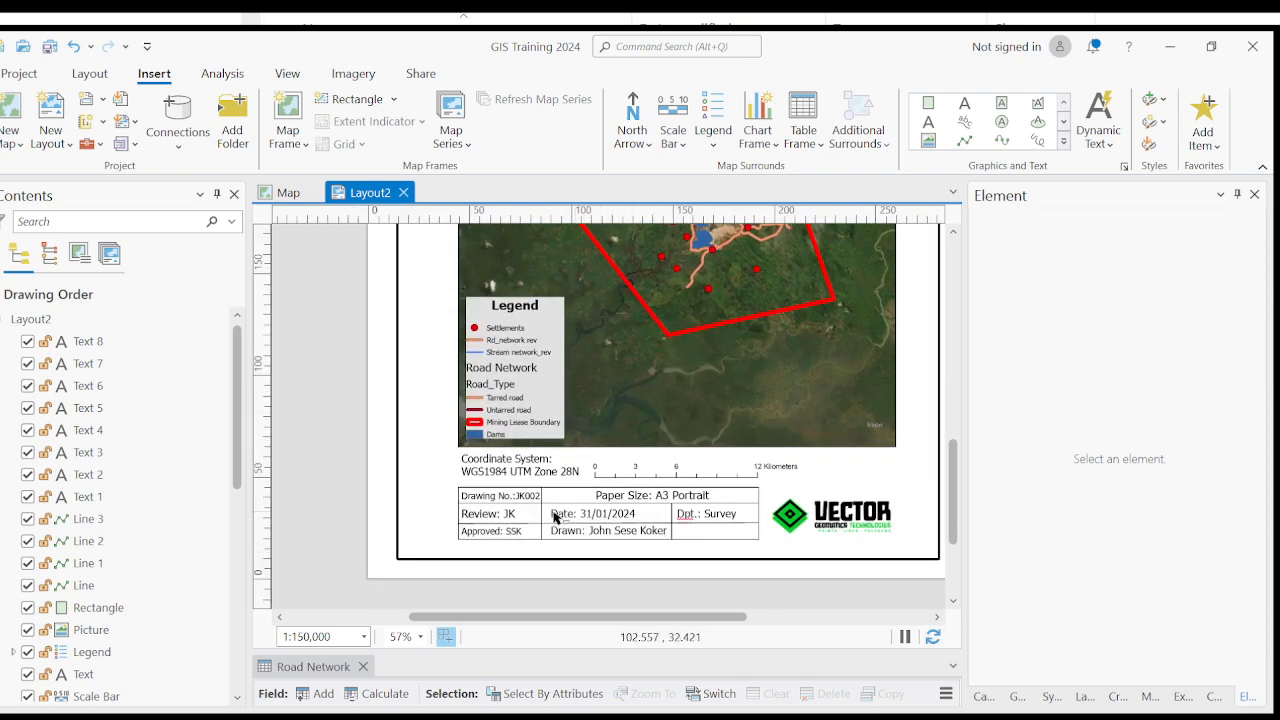
pyautogui.scroll(-2, 514, 523)
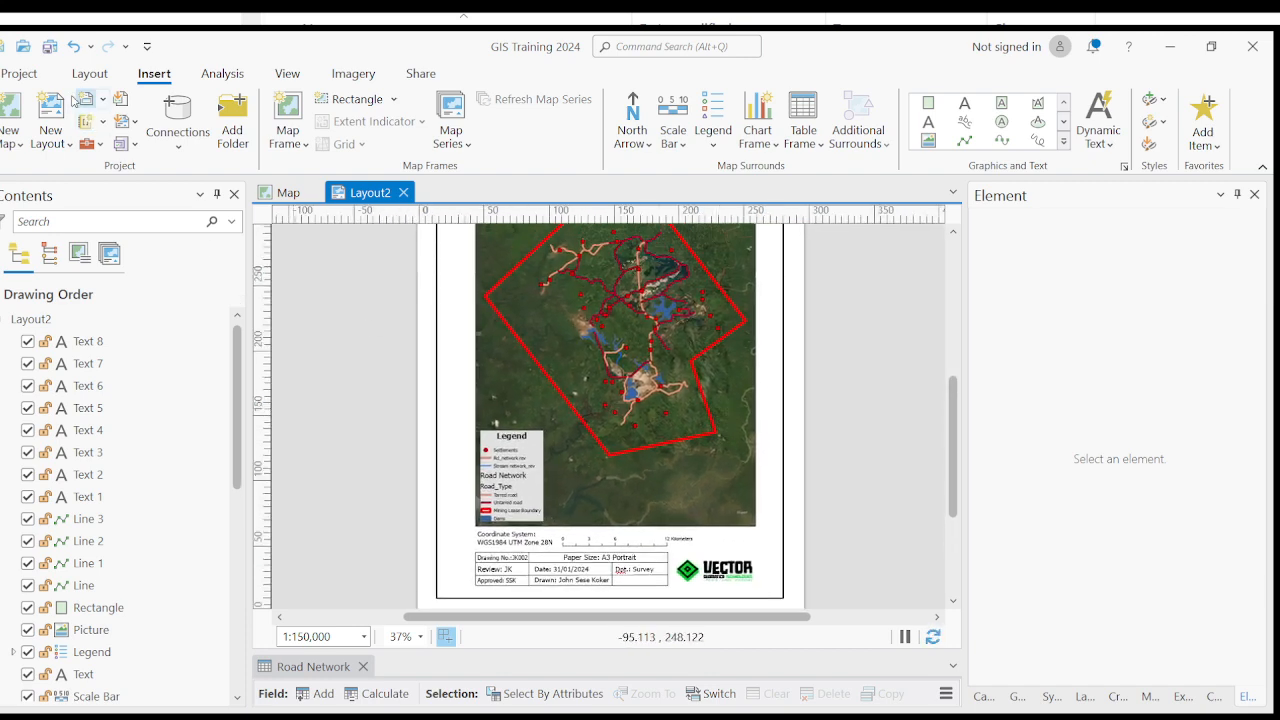
# - Save the project with the completed layout
pyautogui.click(48, 48)
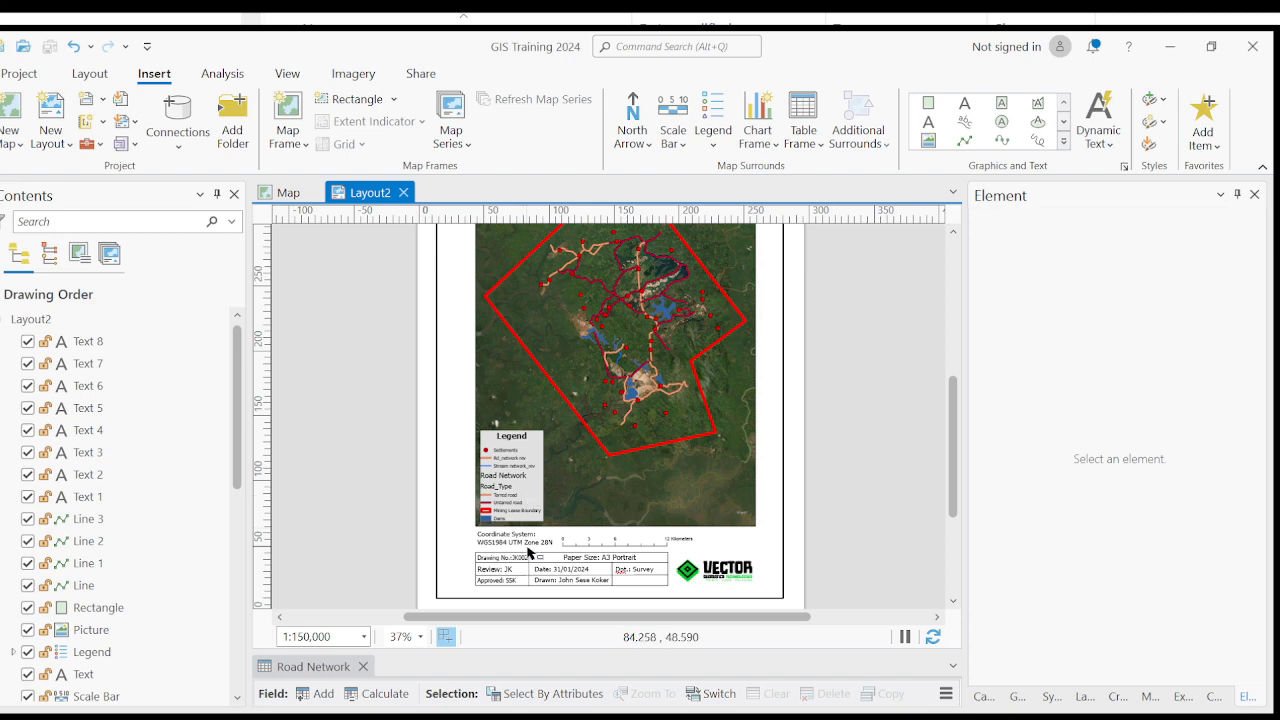
pyautogui.scroll(2, 545, 553)
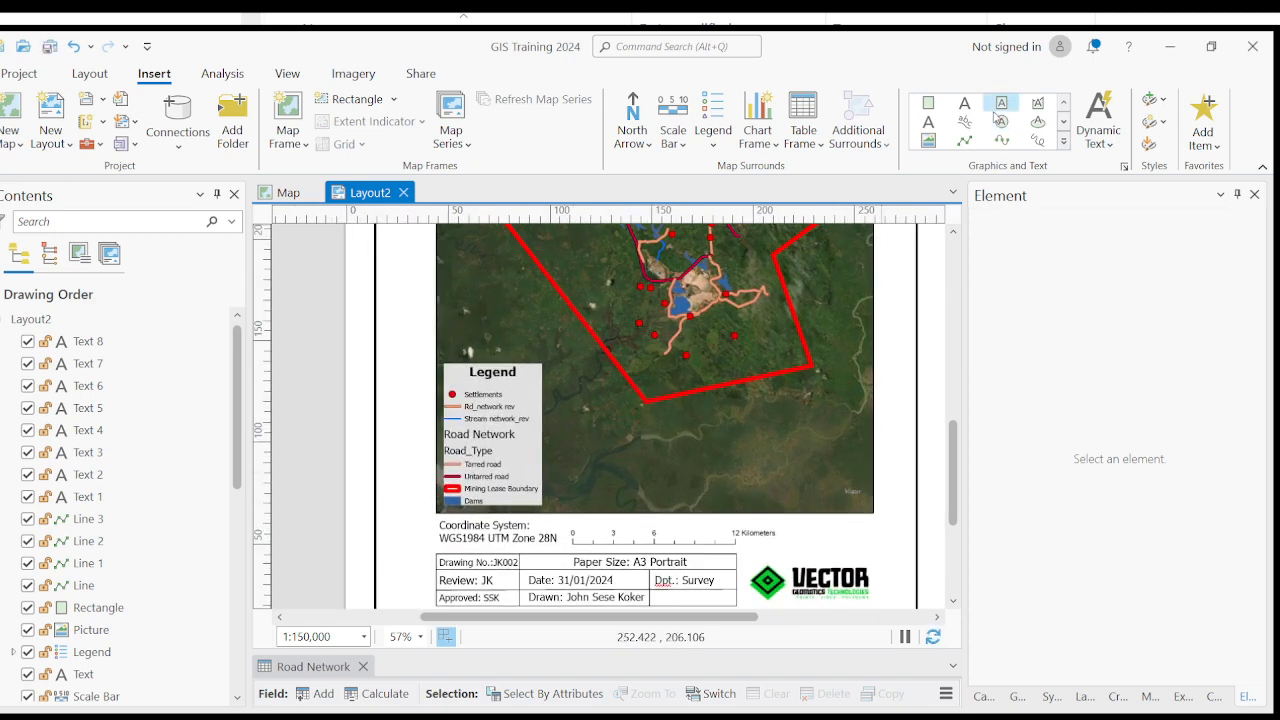
pyautogui.moveTo(733, 334); pyautogui.dragTo(740, 448)
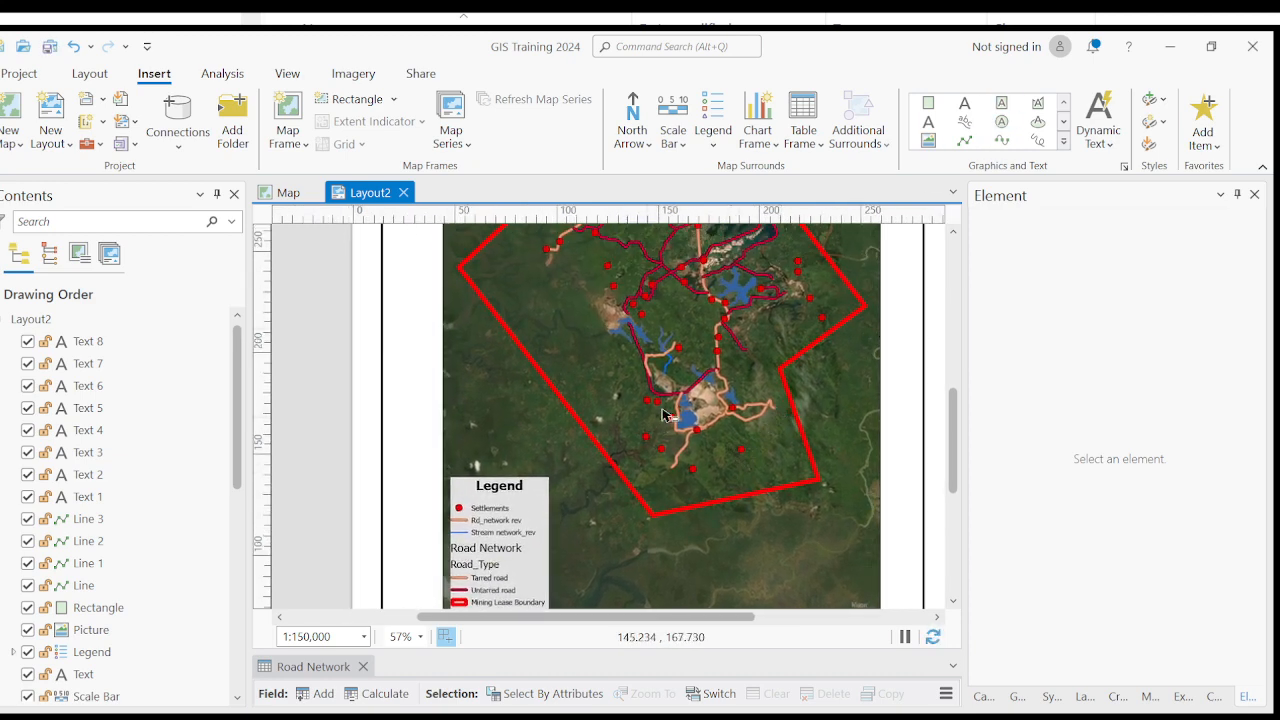
pyautogui.scroll(-2, 781, 410)
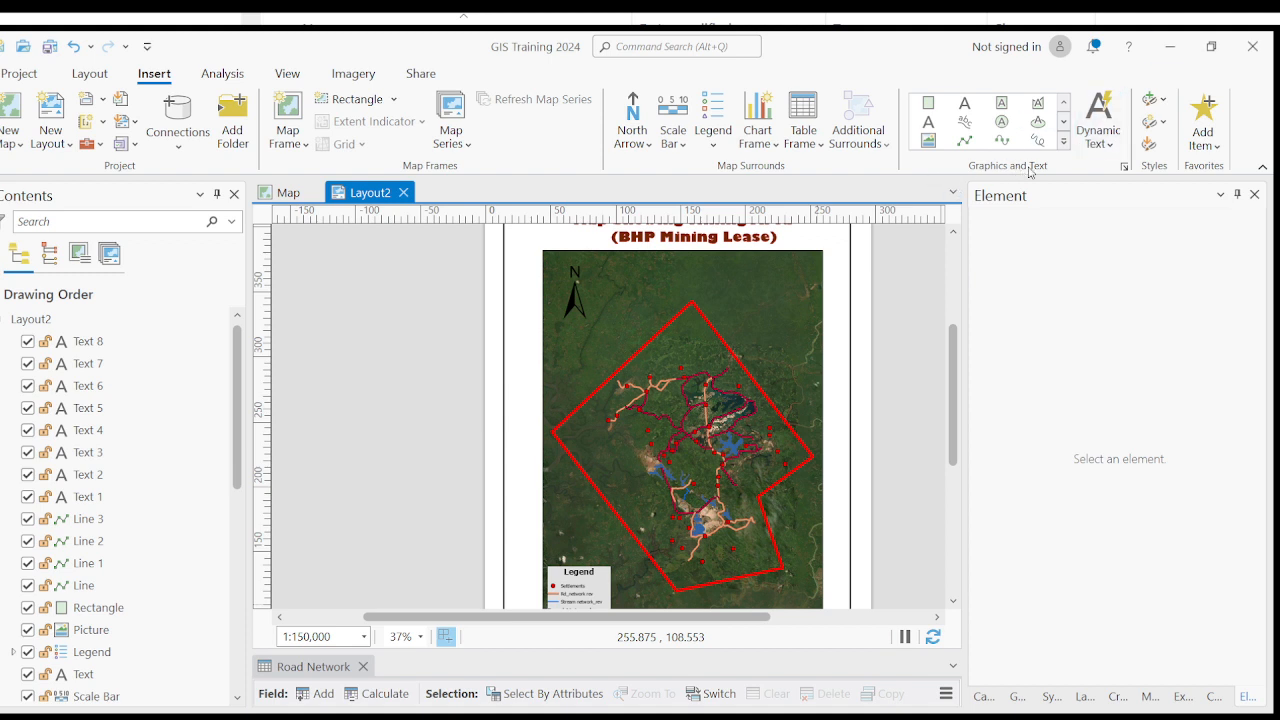
# - Draw a line arrow outward from the lease boundary's northeast edge, from about (192, 302) to (210, 321) on the page
pyautogui.click(1063, 125)
pyautogui.click(1063, 125)
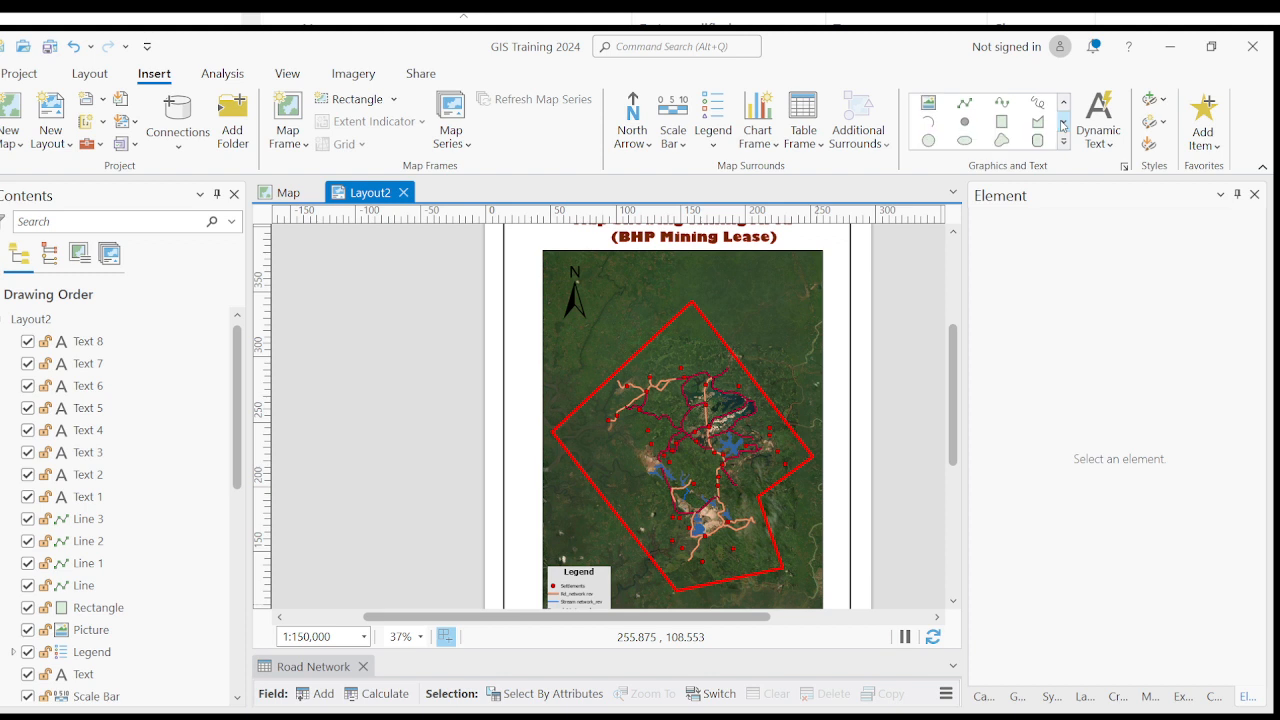
pyautogui.click(1063, 125)
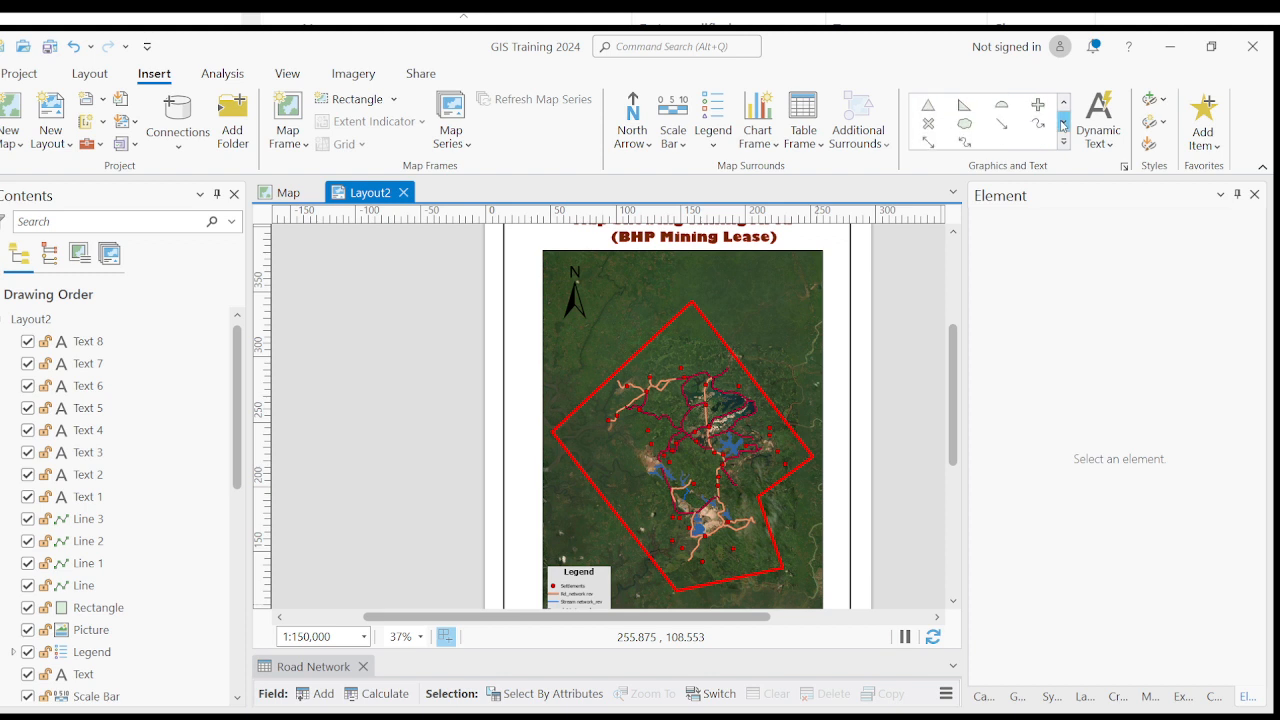
pyautogui.click(1063, 125)
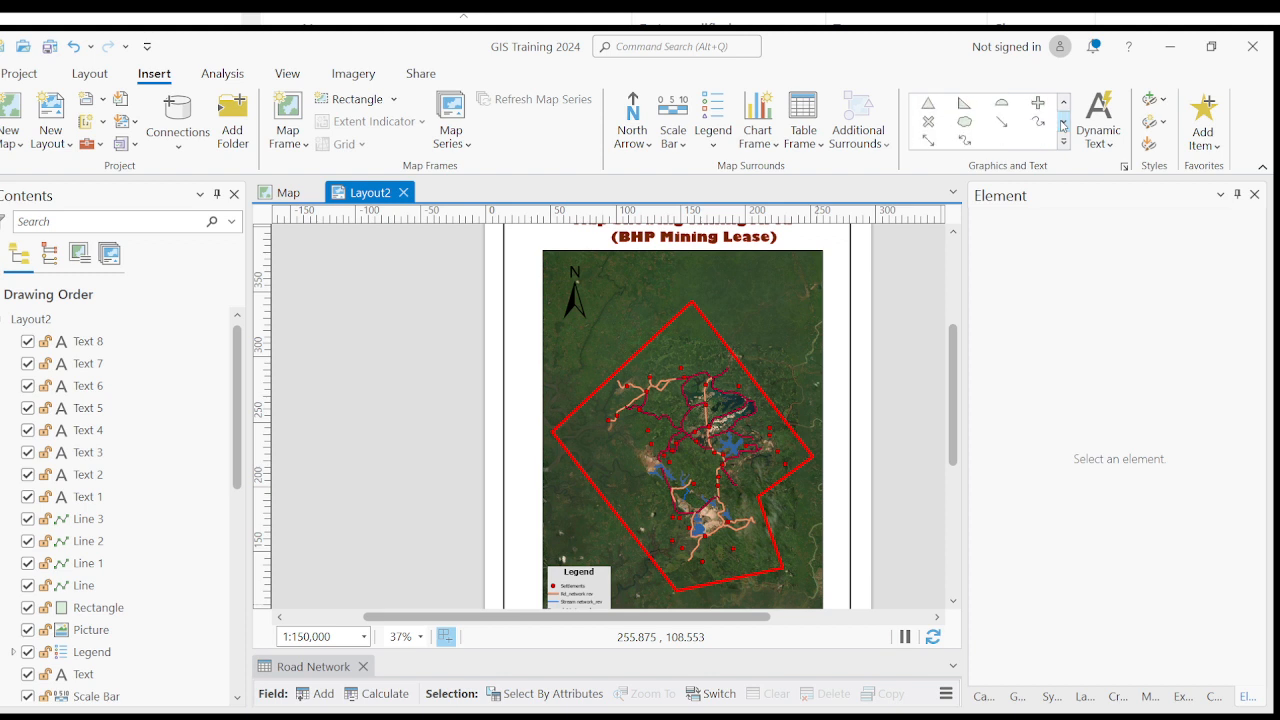
pyautogui.click(1001, 123)
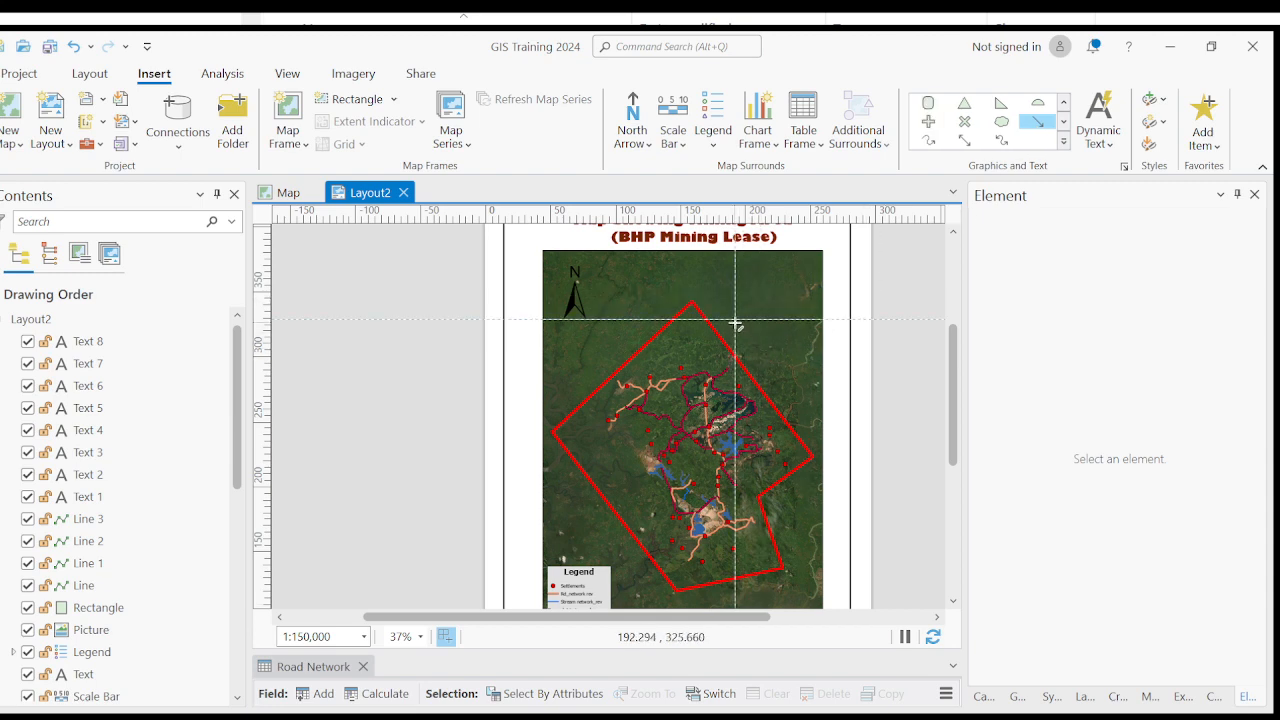
pyautogui.scroll(2, 735, 325)
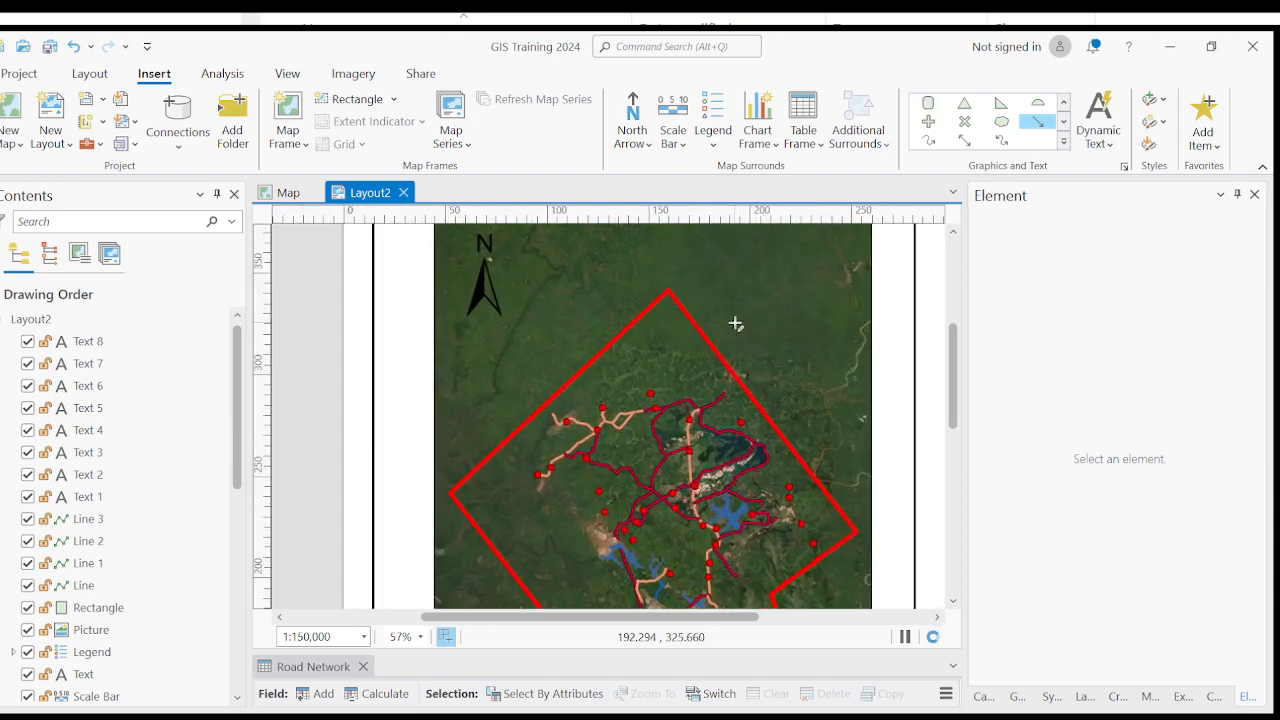
pyautogui.click(734, 374)
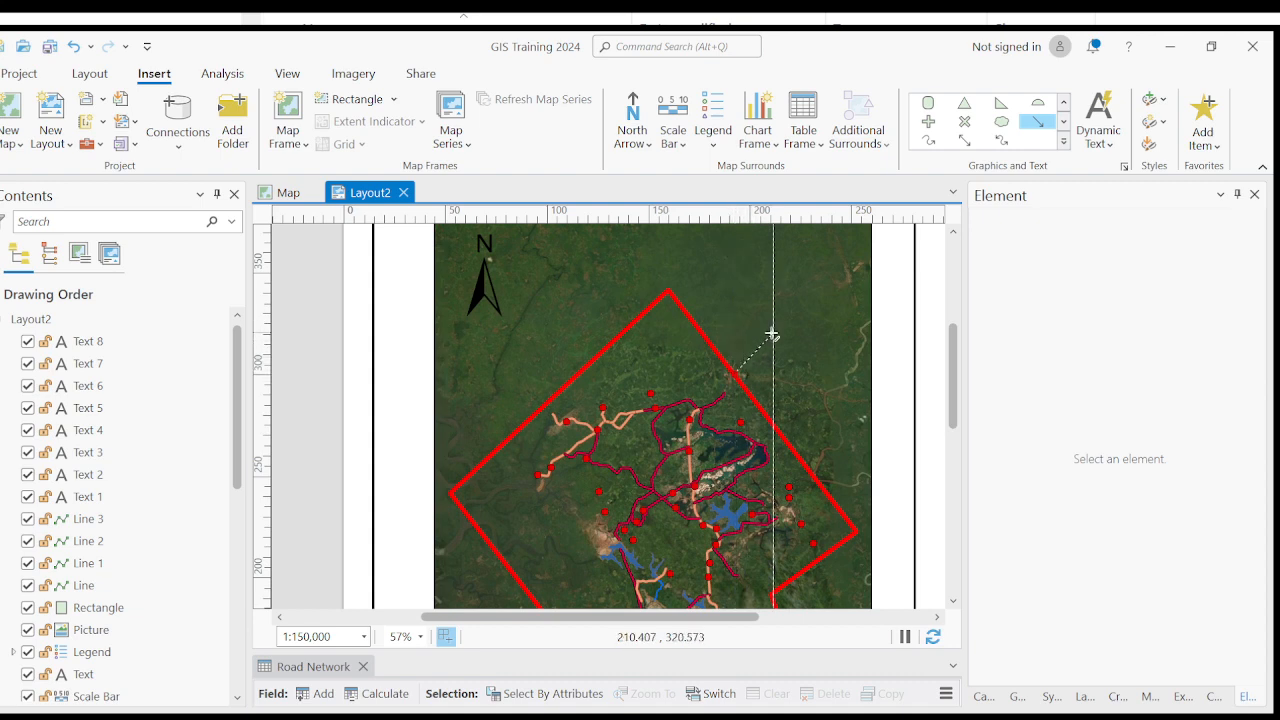
pyautogui.doubleClick(772, 334)
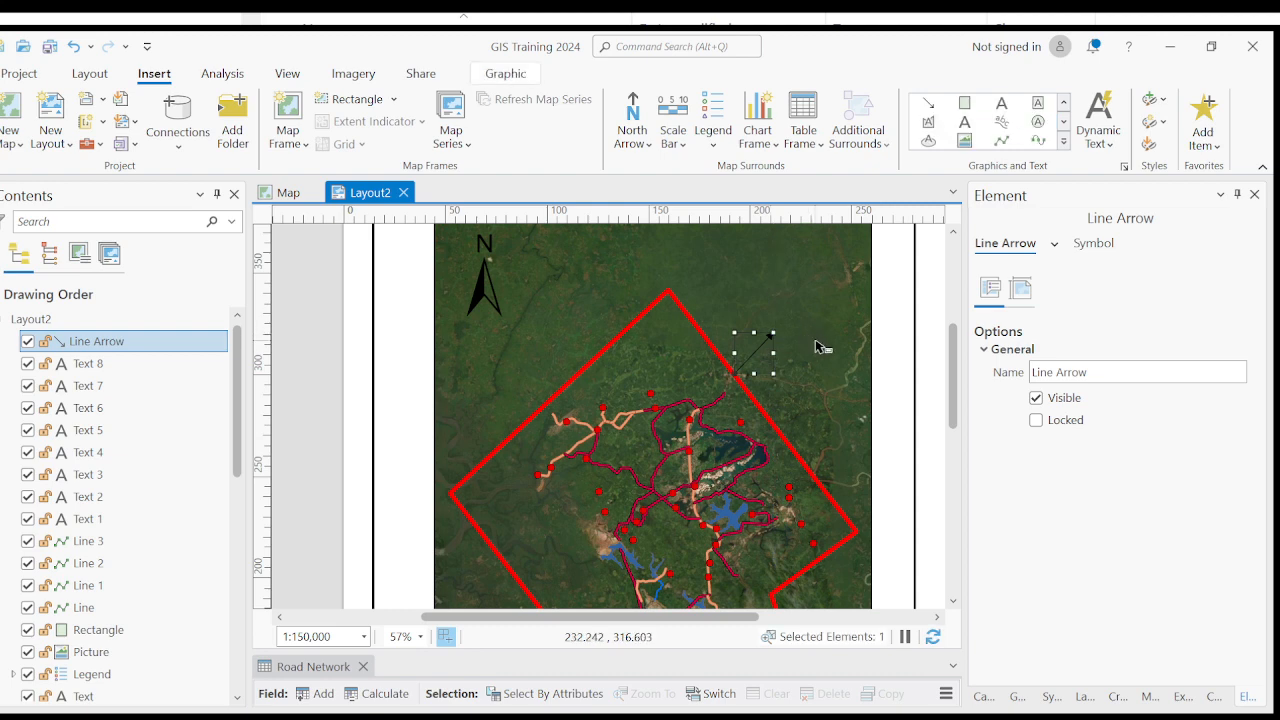
# - Lengthen the line arrow by extending its head end further northeast, keeping its tail on the lease boundary
pyautogui.click(815, 347)
pyautogui.click(760, 350)
pyautogui.scroll(4, 760, 350)
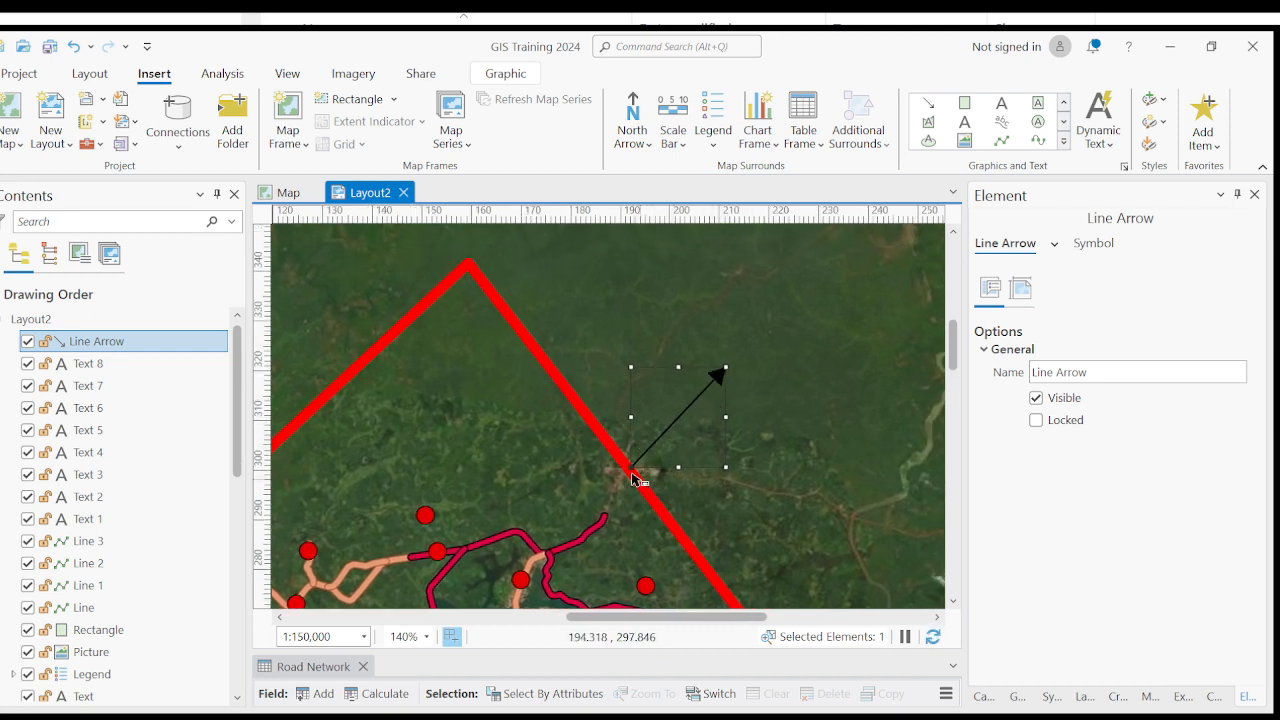
pyautogui.click(764, 398)
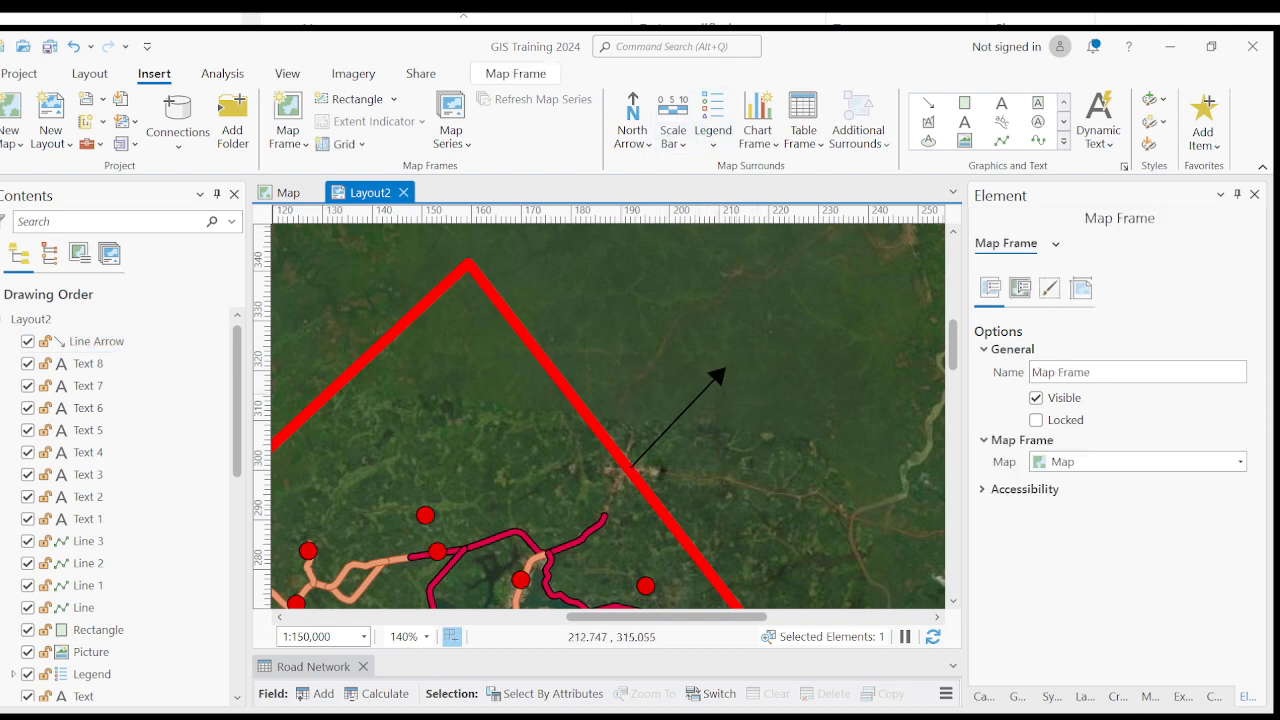
pyautogui.click(711, 382)
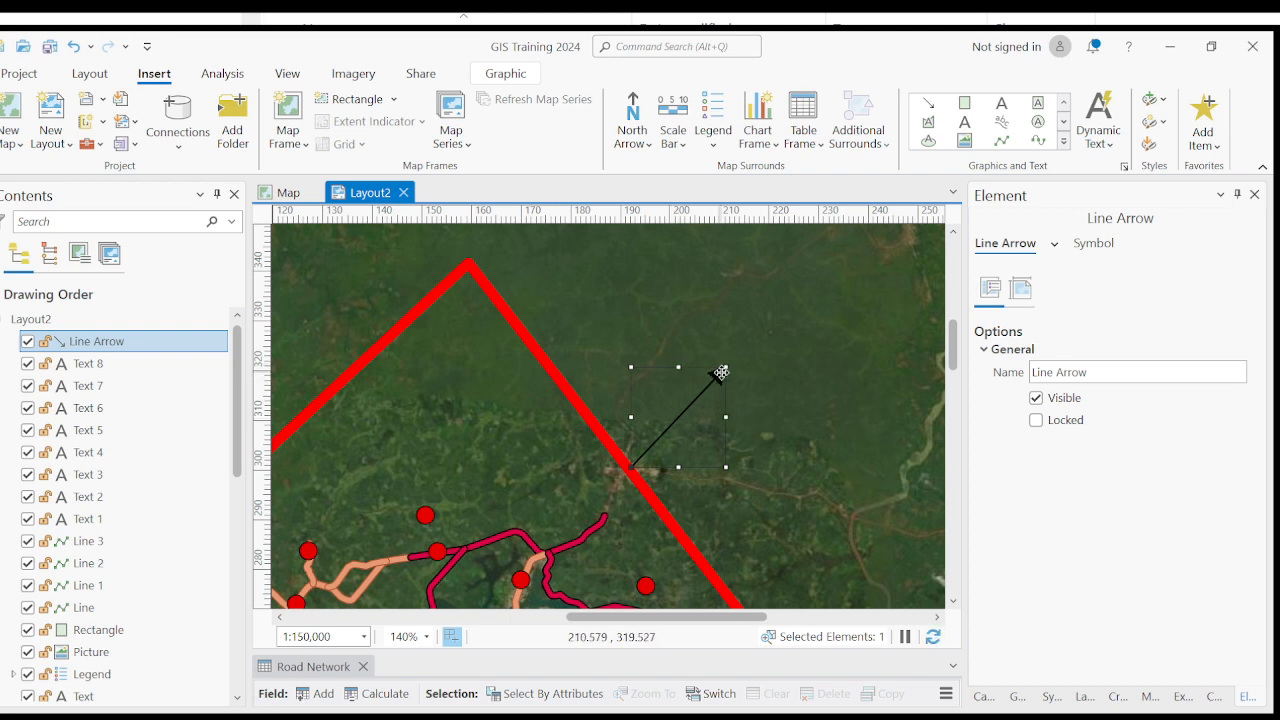
pyautogui.moveTo(722, 370); pyautogui.dragTo(765, 338)
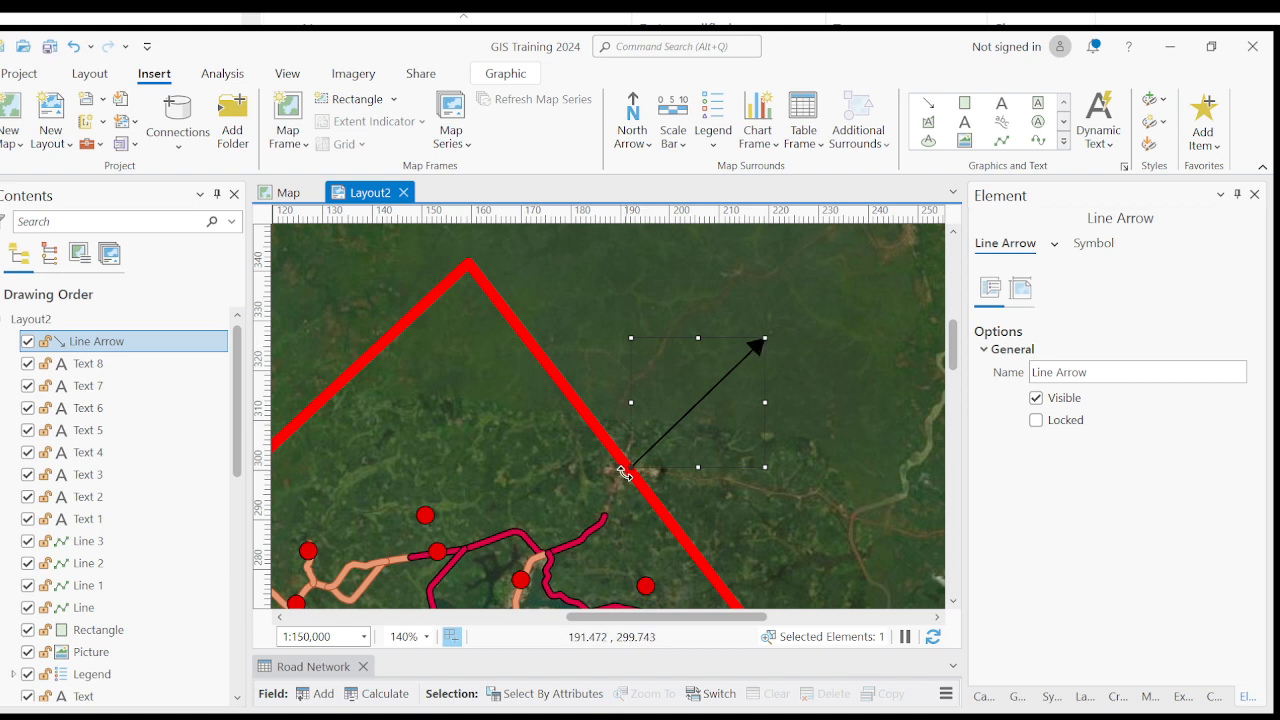
# - Rotate the line arrow to point southwest and move it so its head touches the lease boundary's northeast edge
pyautogui.moveTo(624, 473); pyautogui.dragTo(632, 466)
pyautogui.moveTo(623, 471); pyautogui.dragTo(716, 446)
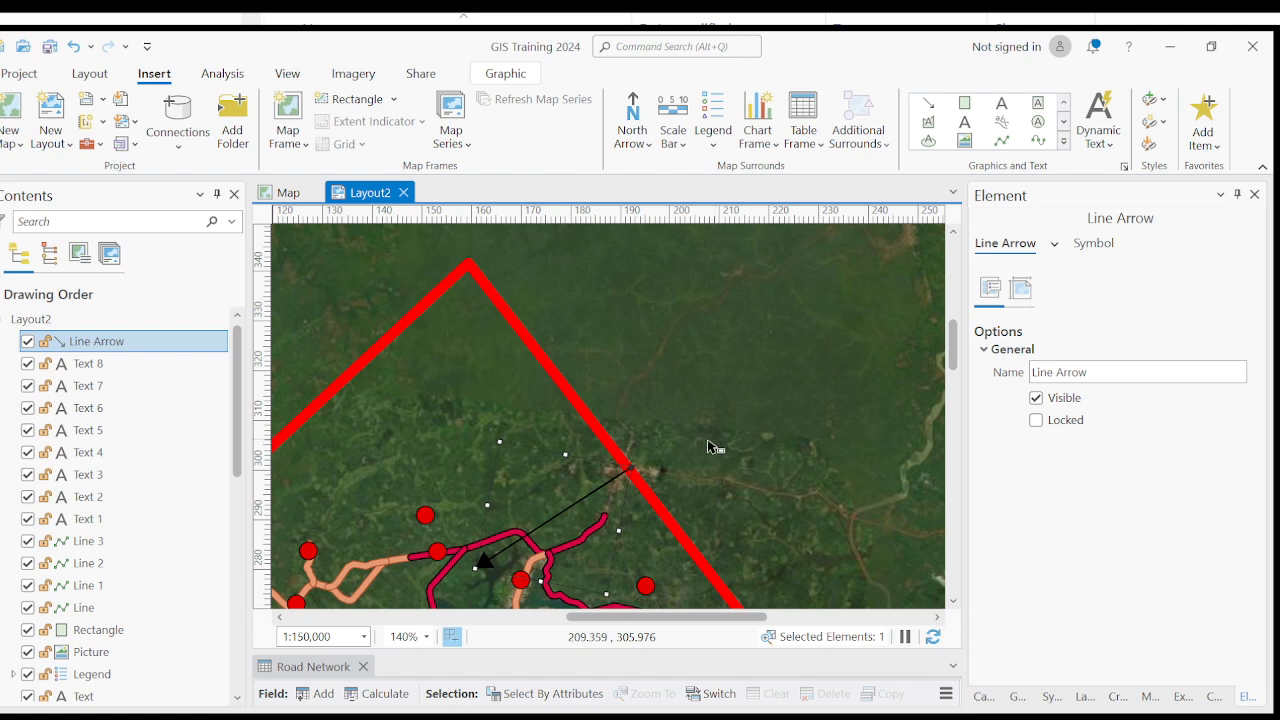
pyautogui.moveTo(549, 514); pyautogui.dragTo(708, 414)
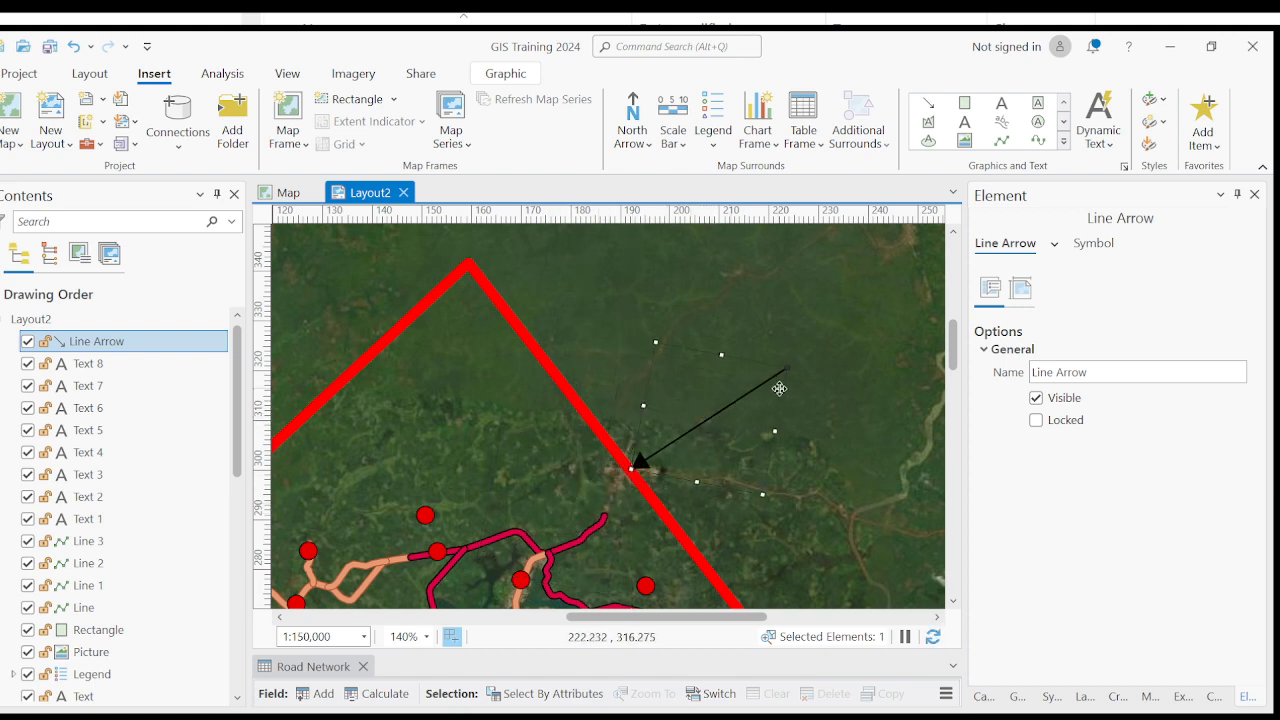
pyautogui.moveTo(794, 363); pyautogui.dragTo(778, 352)
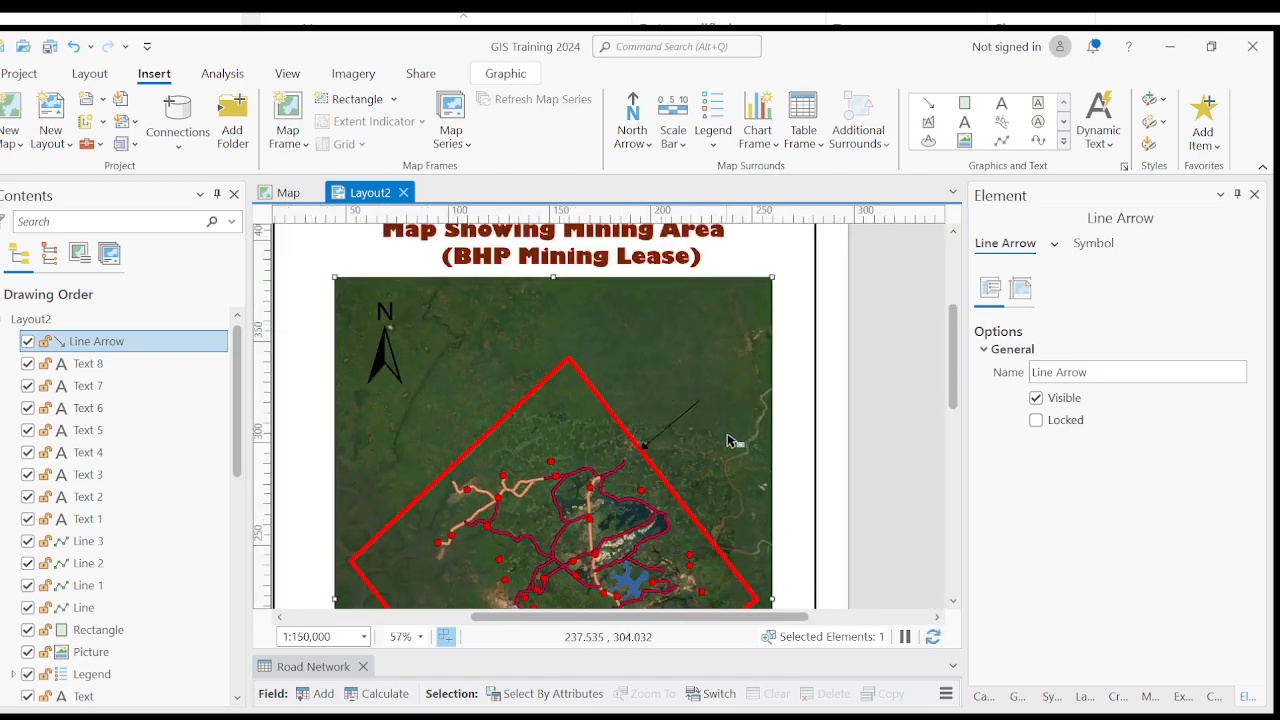
# - Shrink the line arrow slightly from its upper-left corner and nudge it back so its head touches the lease boundary's northeast edge
pyautogui.click(680, 425)
pyautogui.scroll(2, 679, 425)
pyautogui.click(679, 409)
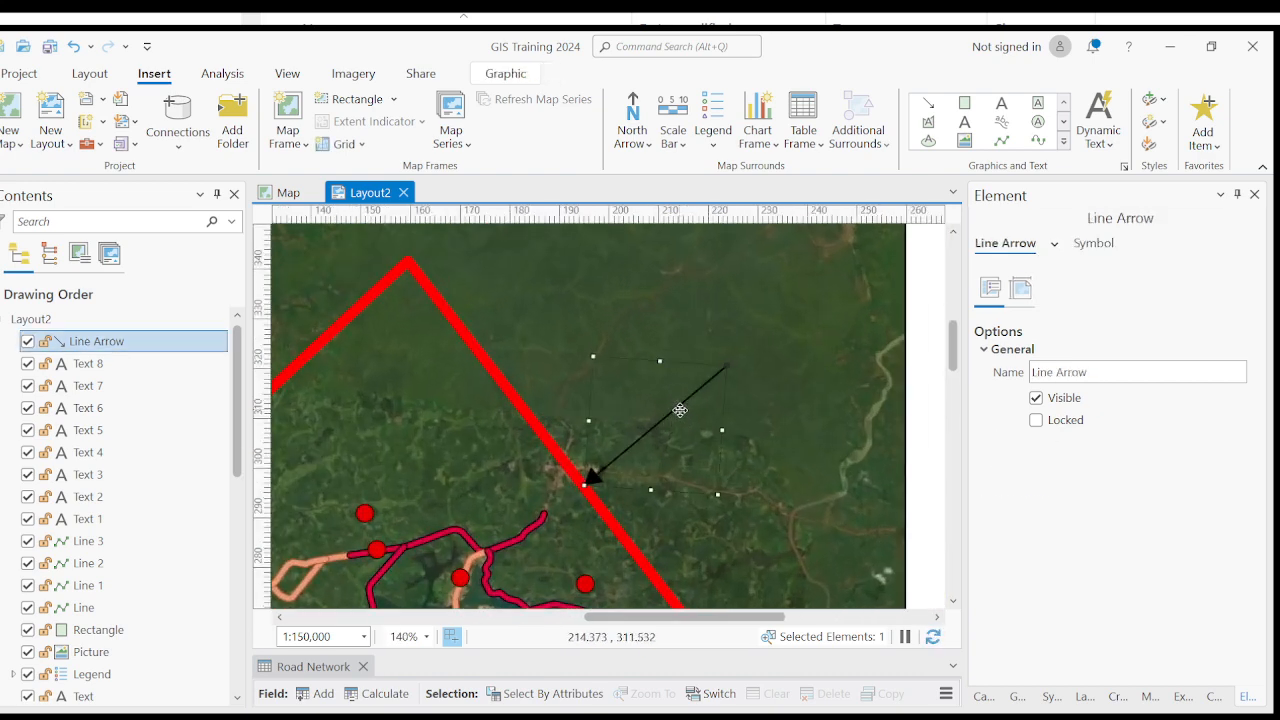
pyautogui.moveTo(593, 356); pyautogui.dragTo(600, 381)
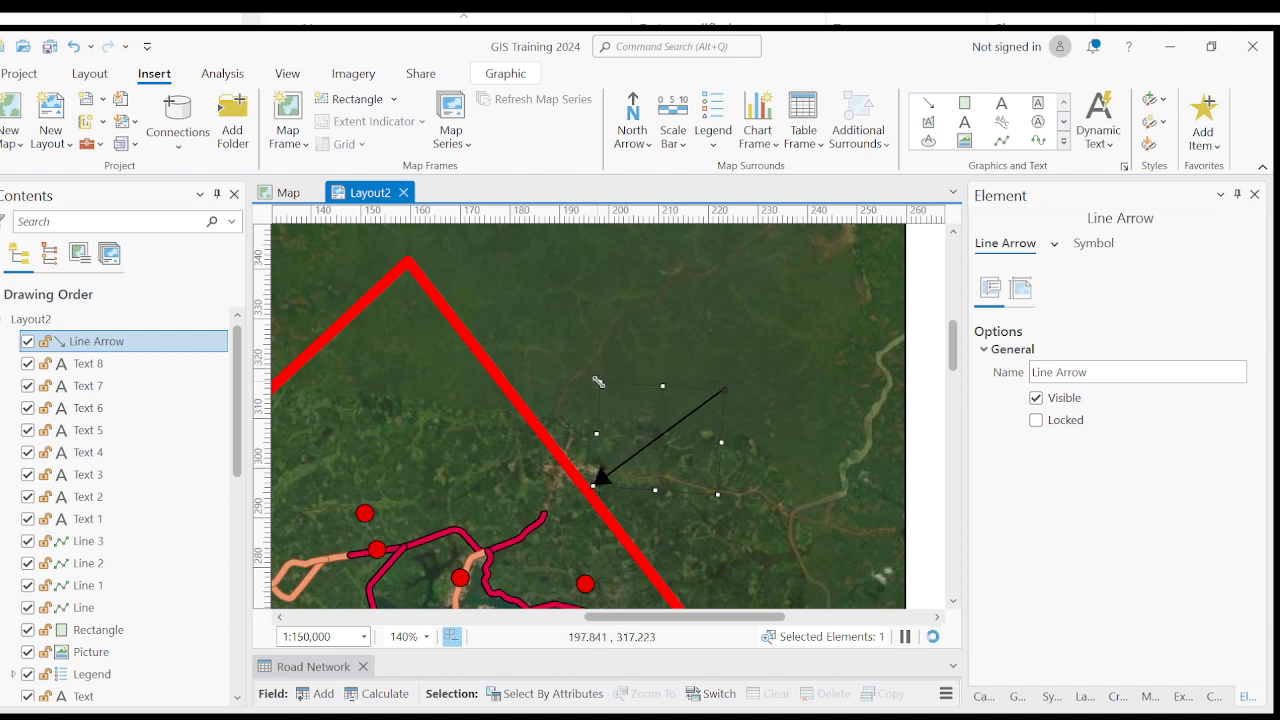
pyautogui.moveTo(678, 435); pyautogui.dragTo(674, 436)
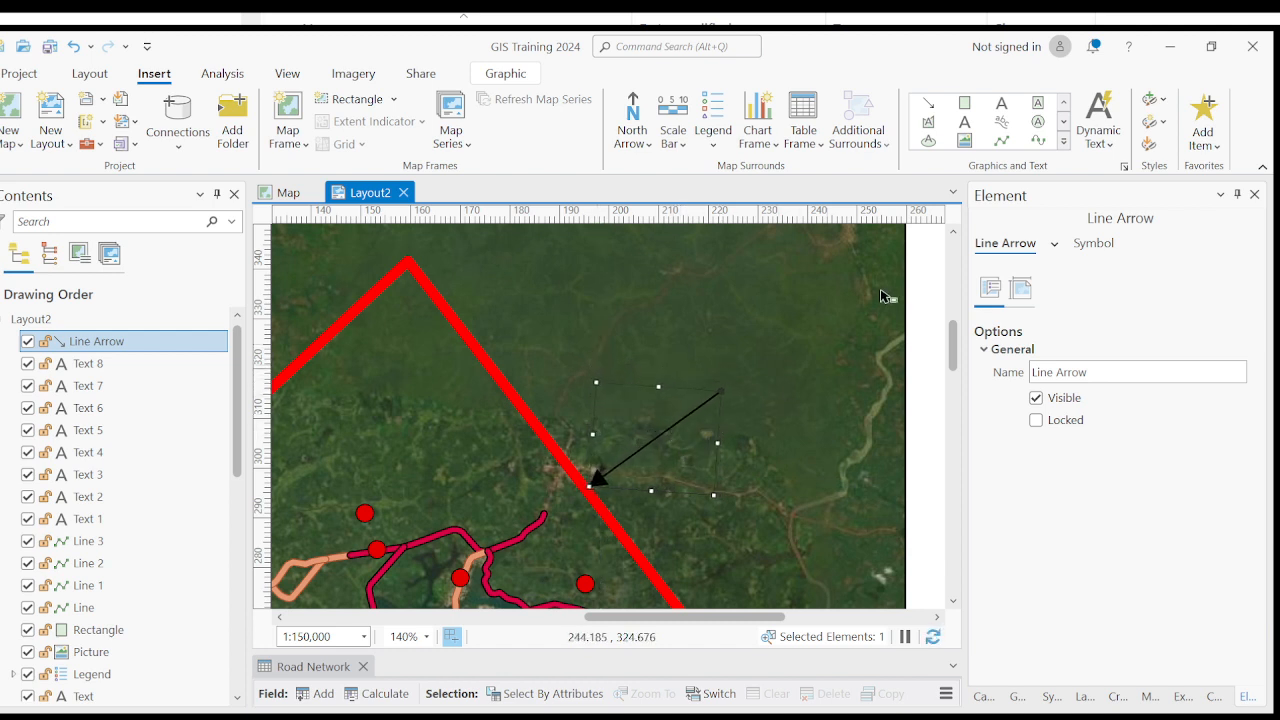
# - Select the line arrow that points to the lease boundary's northeast edge
pyautogui.click(1062, 123)
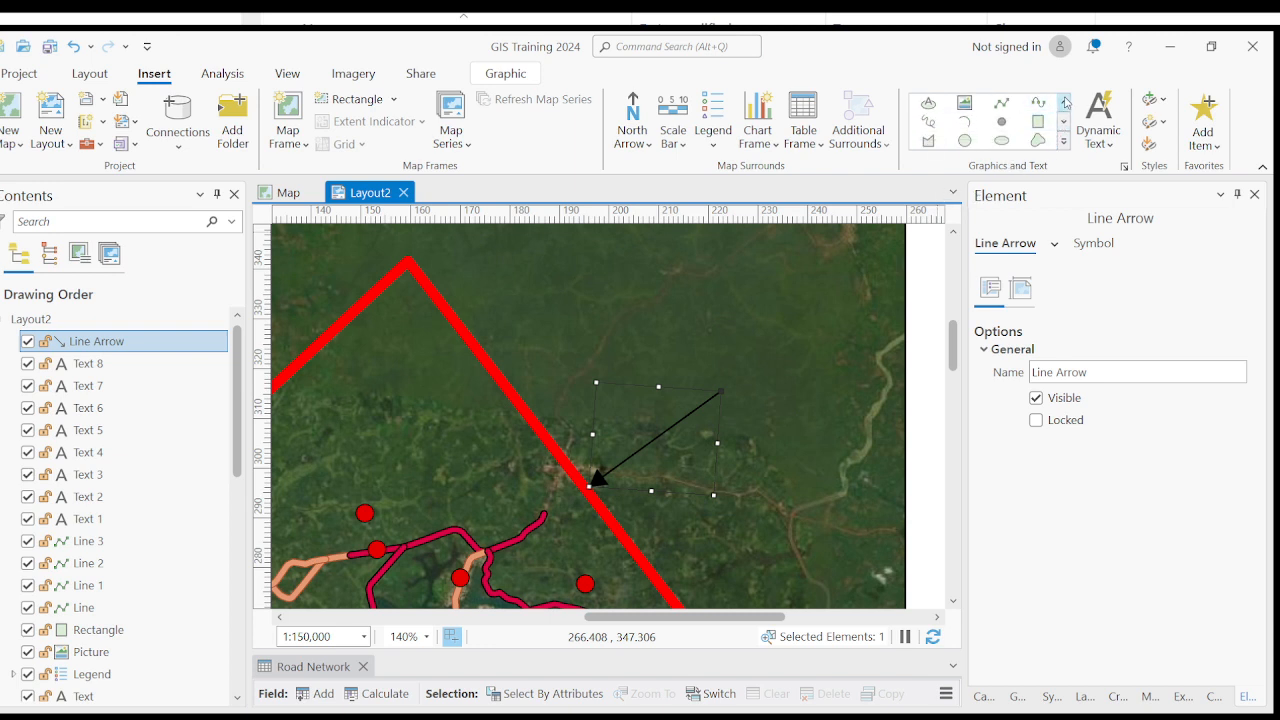
pyautogui.click(1063, 102)
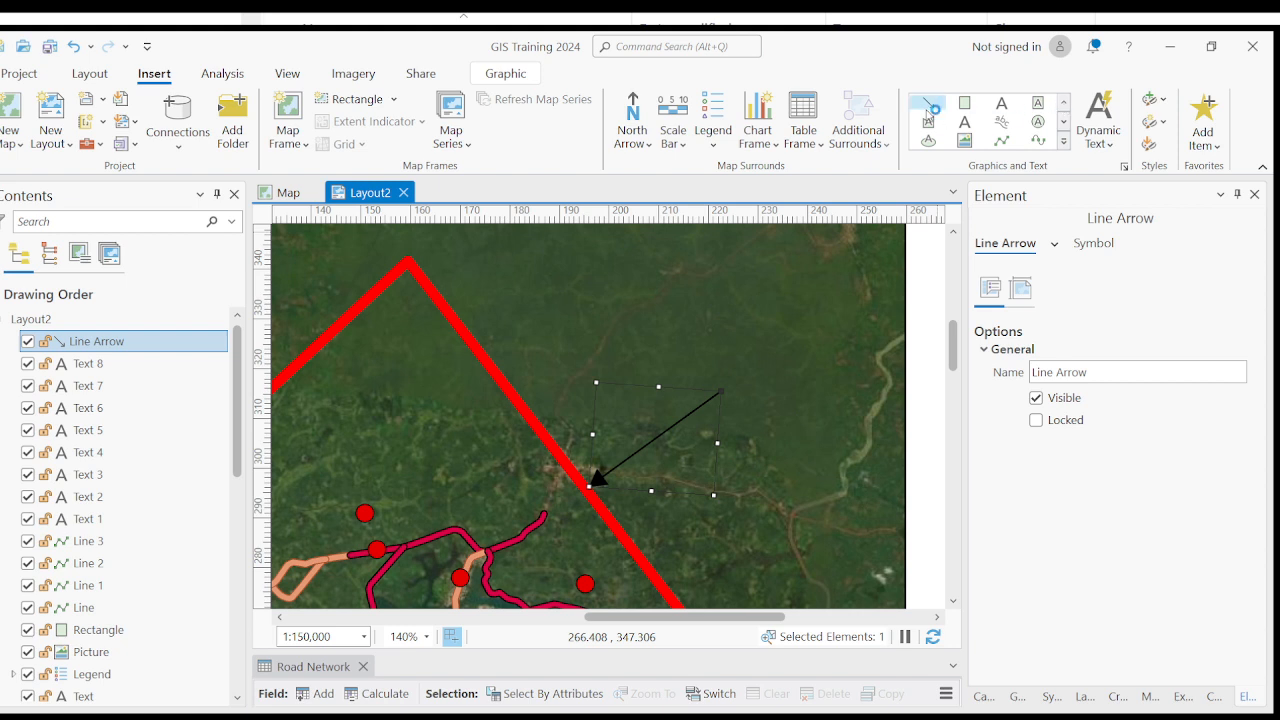
pyautogui.click(662, 444)
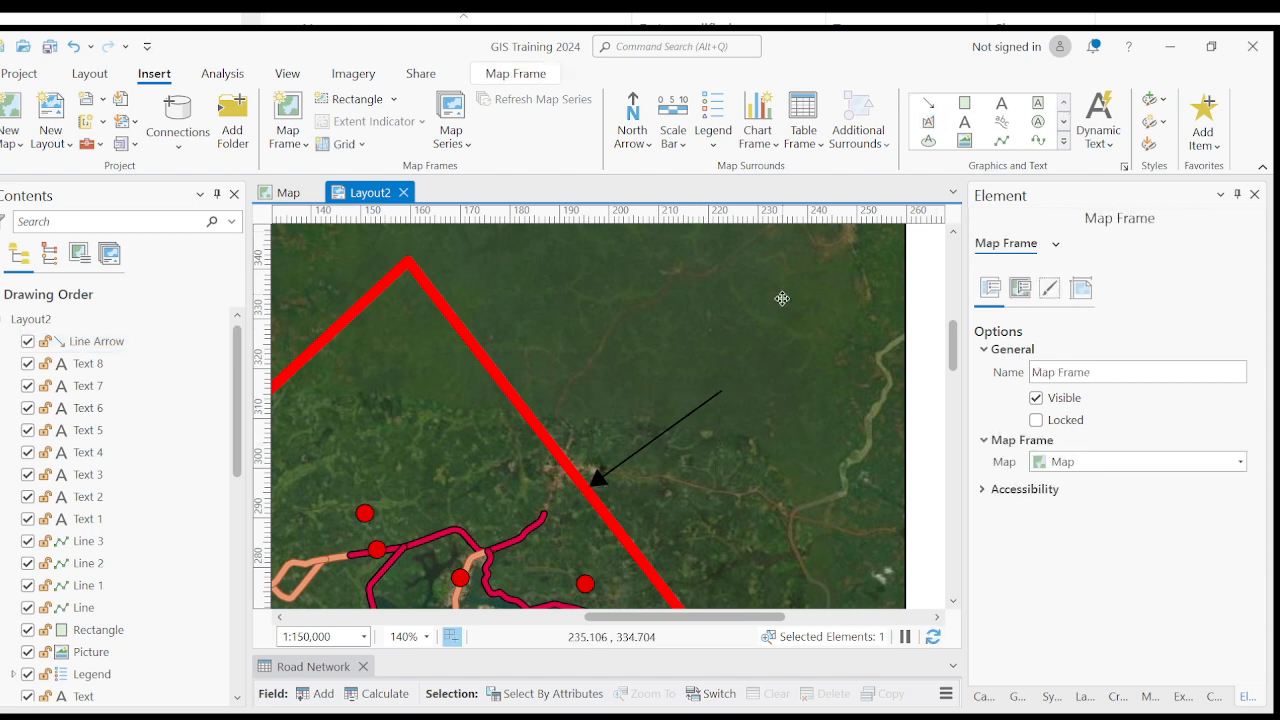
pyautogui.click(632, 455)
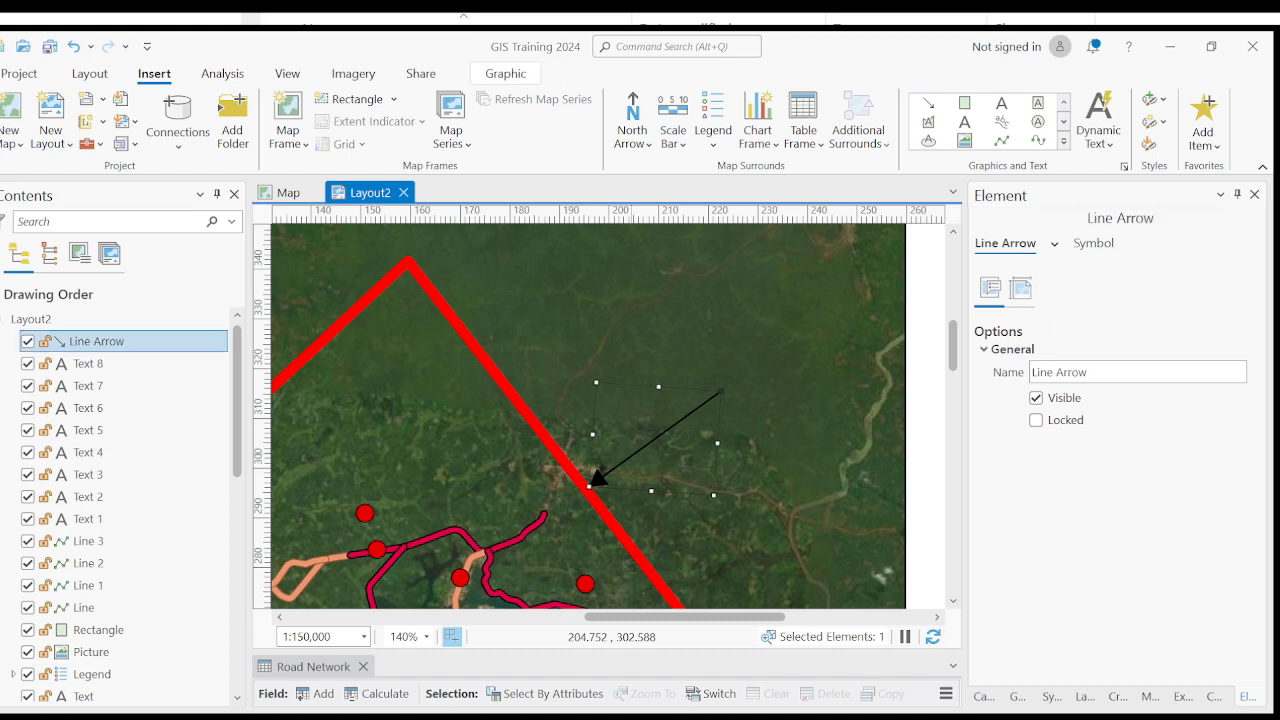